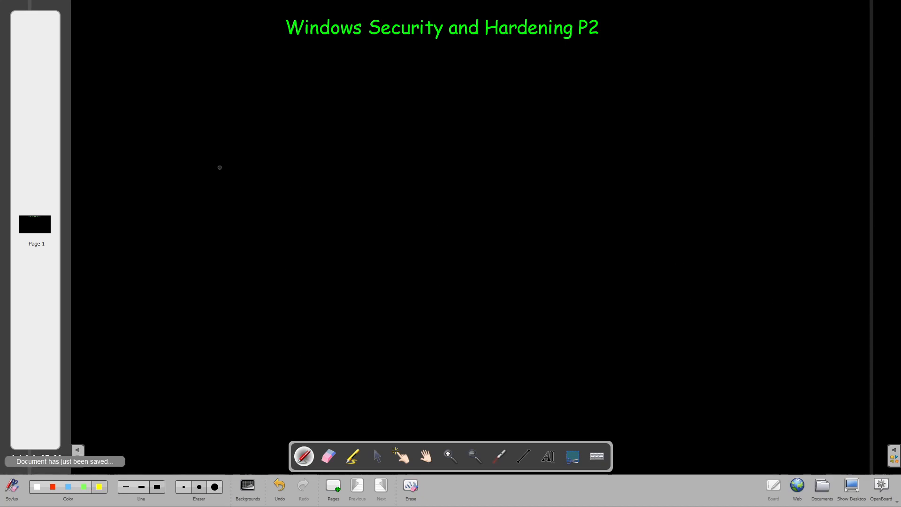
# Handwrite two yellow starred bullet points on the board, "Apps" near the top and "Storage" below it
pyautogui.moveTo(107, 105)
pyautogui.mouseDown()
pyautogui.moveTo(150, 105)
pyautogui.moveTo(166, 126)
pyautogui.moveTo(159, 118)
pyautogui.mouseUp()
pyautogui.moveTo(171, 112)
pyautogui.mouseDown()
pyautogui.moveTo(178, 136)
pyautogui.moveTo(178, 119)
pyautogui.moveTo(197, 134)
pyautogui.mouseUp()
pyautogui.moveTo(191, 112)
pyautogui.mouseDown()
pyautogui.moveTo(202, 107)
pyautogui.moveTo(197, 121)
pyautogui.moveTo(216, 128)
pyautogui.mouseUp()
pyautogui.moveTo(110, 266)
pyautogui.mouseDown()
pyautogui.moveTo(136, 288)
pyautogui.moveTo(127, 291)
pyautogui.mouseUp()
pyautogui.moveTo(173, 269)
pyautogui.mouseDown()
pyautogui.moveTo(159, 289)
pyautogui.moveTo(213, 291)
pyautogui.moveTo(242, 278)
pyautogui.mouseUp()
pyautogui.moveTo(258, 281)
pyautogui.mouseDown()
pyautogui.moveTo(260, 295)
pyautogui.moveTo(276, 294)
pyautogui.moveTo(259, 319)
pyautogui.mouseUp()
pyautogui.moveTo(289, 291); pyautogui.dragTo(304, 297)
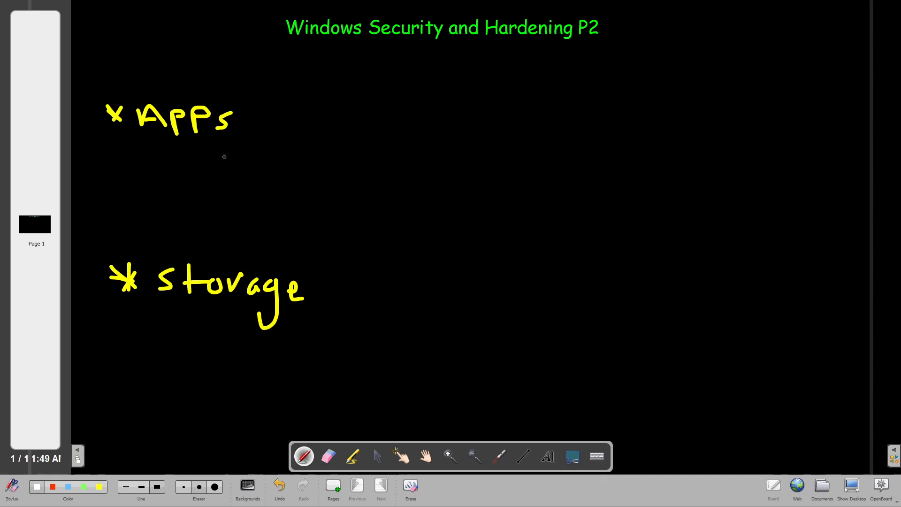
# Draw a white arrow from the "Apps" bullet and handwrite "Ms Store" beside it
pyautogui.moveTo(252, 111); pyautogui.dragTo(293, 98)
pyautogui.moveTo(274, 94)
pyautogui.mouseDown()
pyautogui.moveTo(295, 96)
pyautogui.moveTo(292, 113)
pyautogui.moveTo(332, 85)
pyautogui.moveTo(356, 100)
pyautogui.mouseUp()
pyautogui.moveTo(416, 76)
pyautogui.mouseDown()
pyautogui.moveTo(401, 98)
pyautogui.moveTo(417, 98)
pyautogui.moveTo(428, 84)
pyautogui.moveTo(454, 97)
pyautogui.moveTo(457, 87)
pyautogui.mouseUp()
pyautogui.moveTo(465, 86); pyautogui.dragTo(482, 90)
pyautogui.moveTo(485, 95)
pyautogui.mouseDown()
pyautogui.moveTo(490, 85)
pyautogui.moveTo(497, 101)
pyautogui.mouseUp()
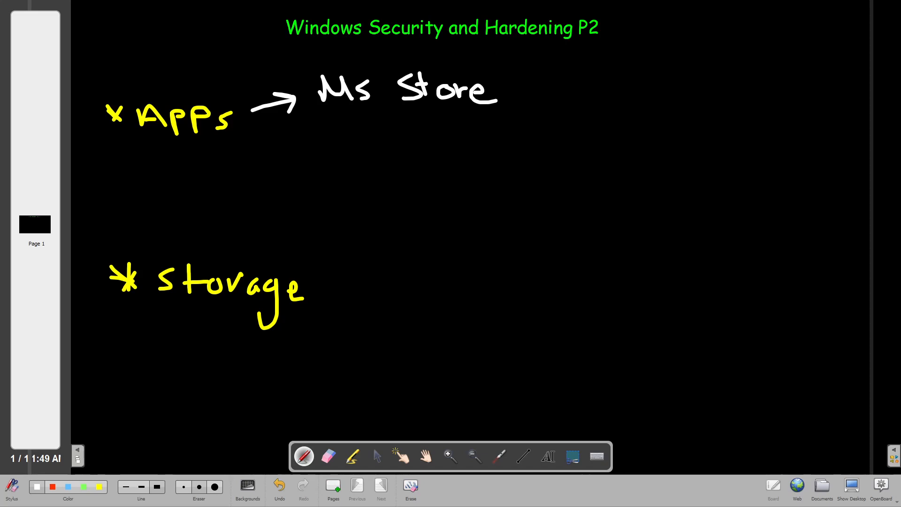
# Switch to the TryHackMe remote desktop in the browser, open Microsoft Store there and move its window toward the middle
pyautogui.moveTo(900, 162); pyautogui.dragTo(639, 162)
pyautogui.doubleClick(703, 159)
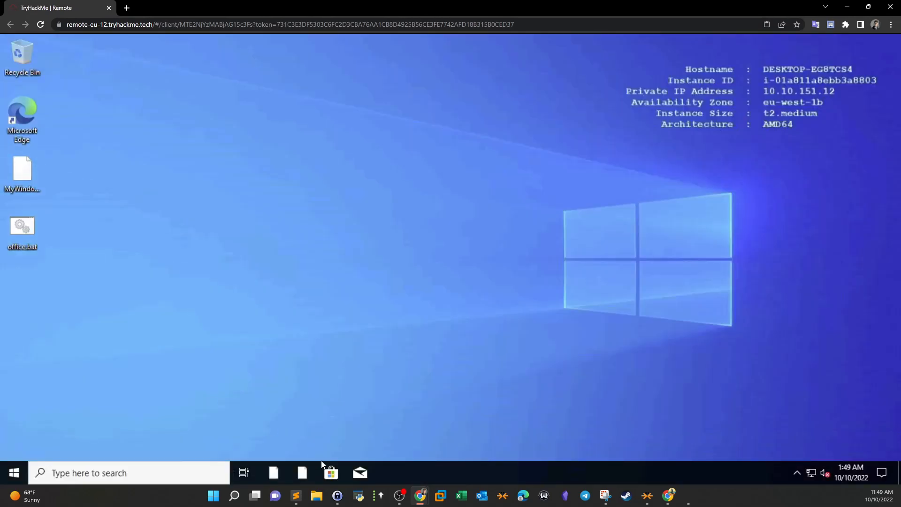
pyautogui.click(331, 473)
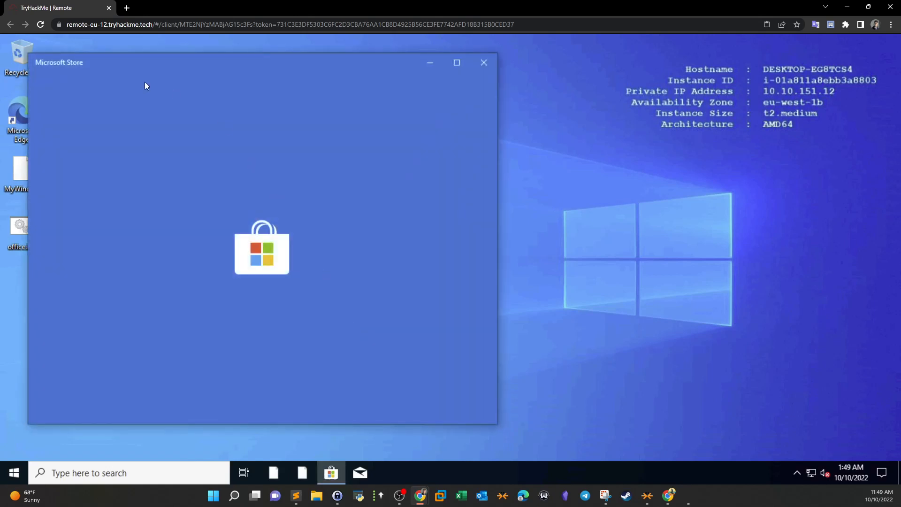
pyautogui.moveTo(141, 68); pyautogui.dragTo(301, 71)
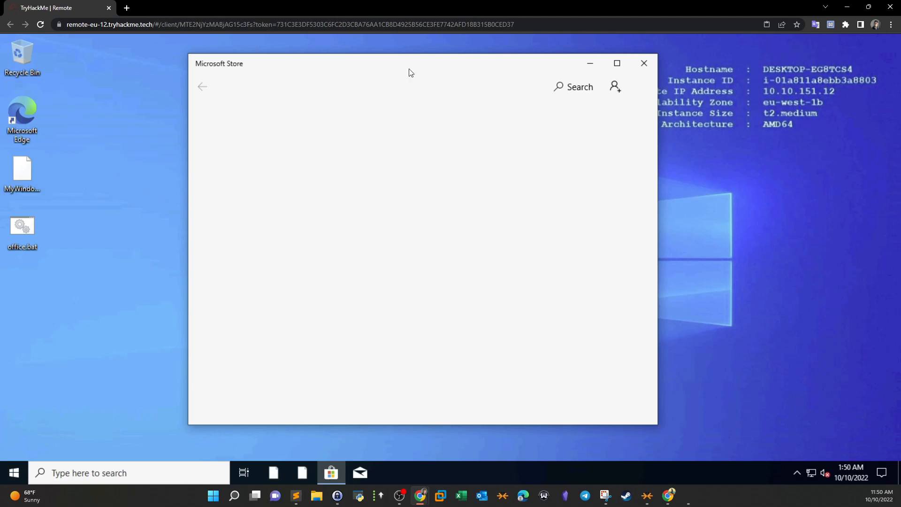
# Search Google for "team viewer" in a new tab and open the official TeamViewer website to inspect its domain
pyautogui.click(127, 9)
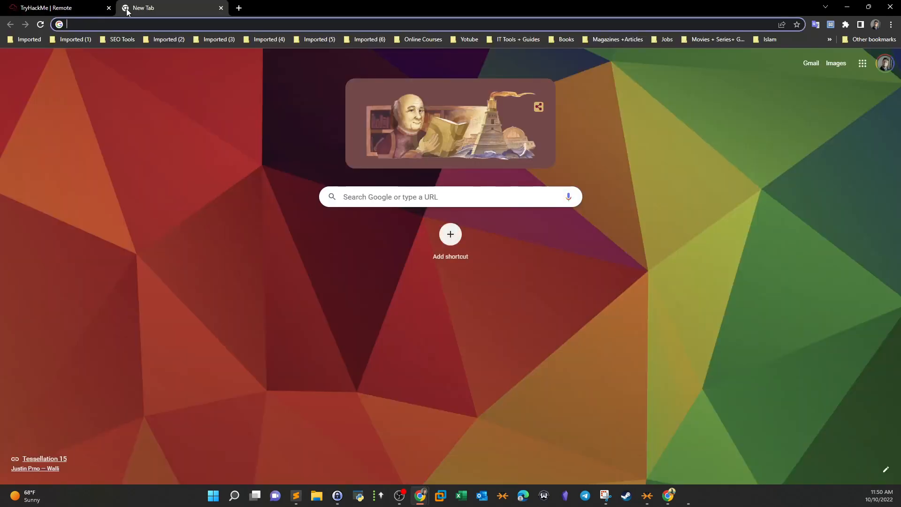
pyautogui.write('TEAM VIEWER')
pyautogui.press('Return')
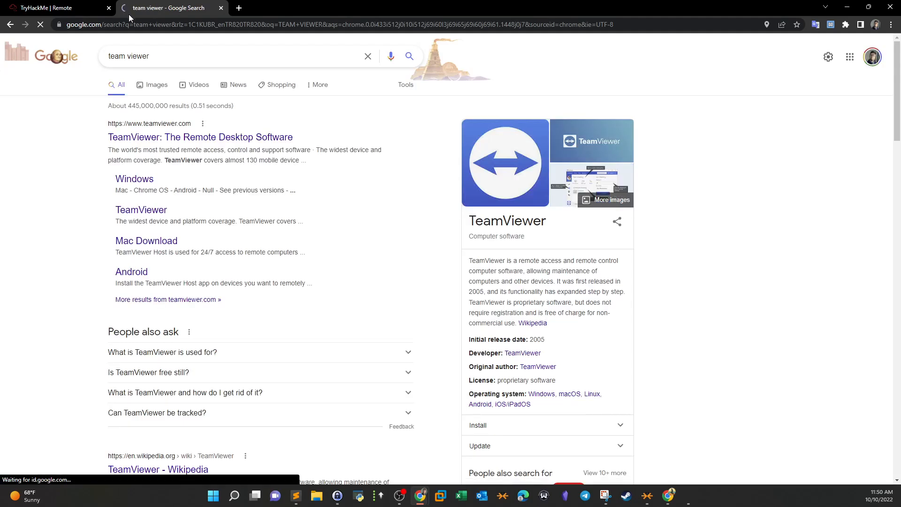
pyautogui.scroll(-5, 65, 155)
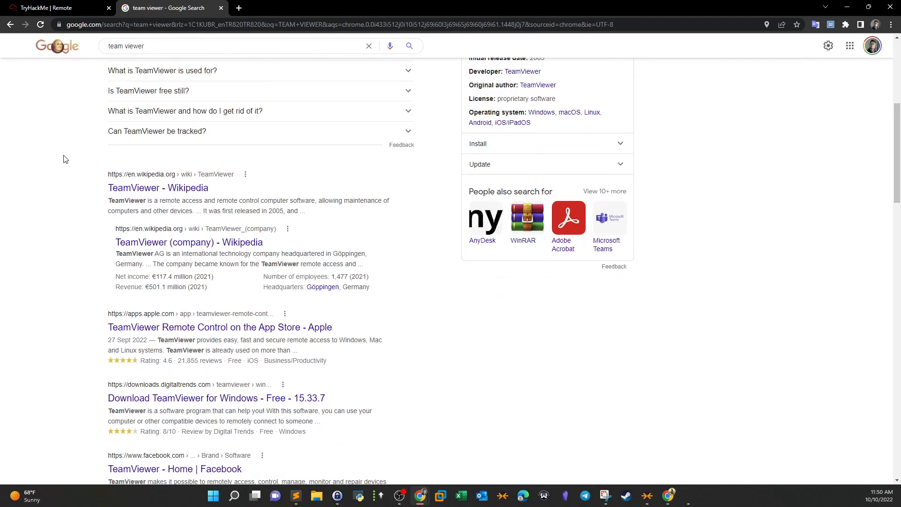
pyautogui.scroll(5, 313, 172)
pyautogui.click(215, 139)
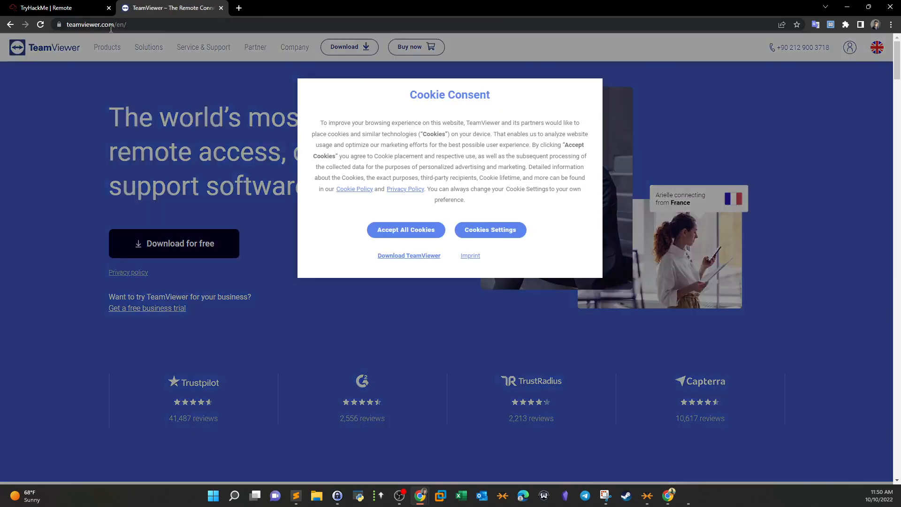
pyautogui.click(110, 27)
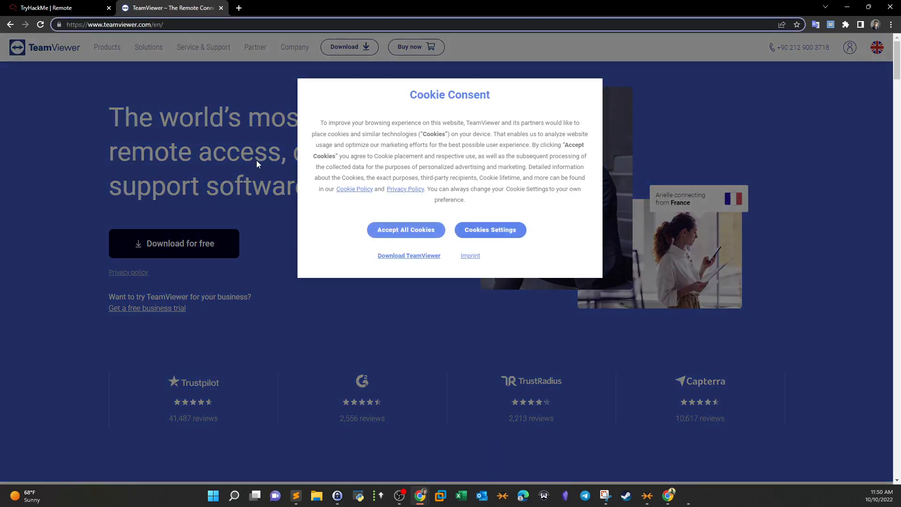
pyautogui.moveTo(153, 25); pyautogui.dragTo(88, 25)
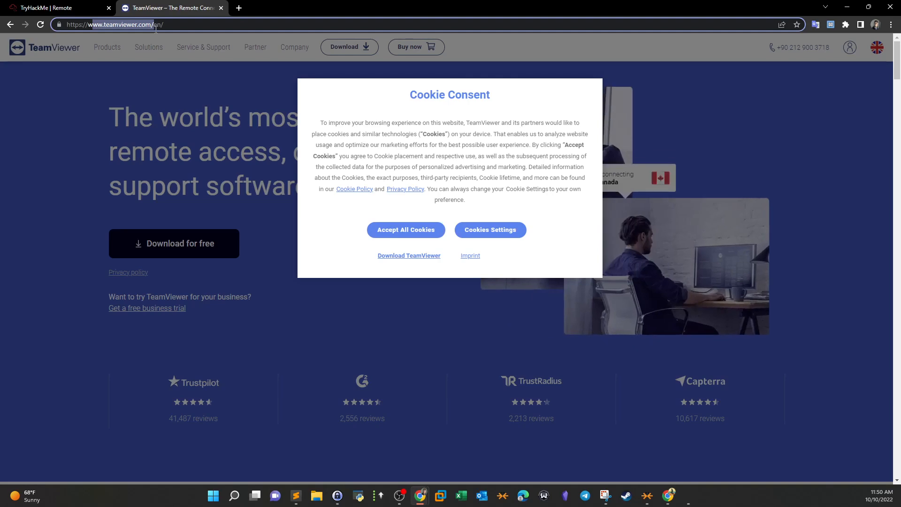
# Return to the search results and open the Digital Trends TeamViewer download page to inspect its domain
pyautogui.click(10, 26)
pyautogui.scroll(-10, 216, 145)
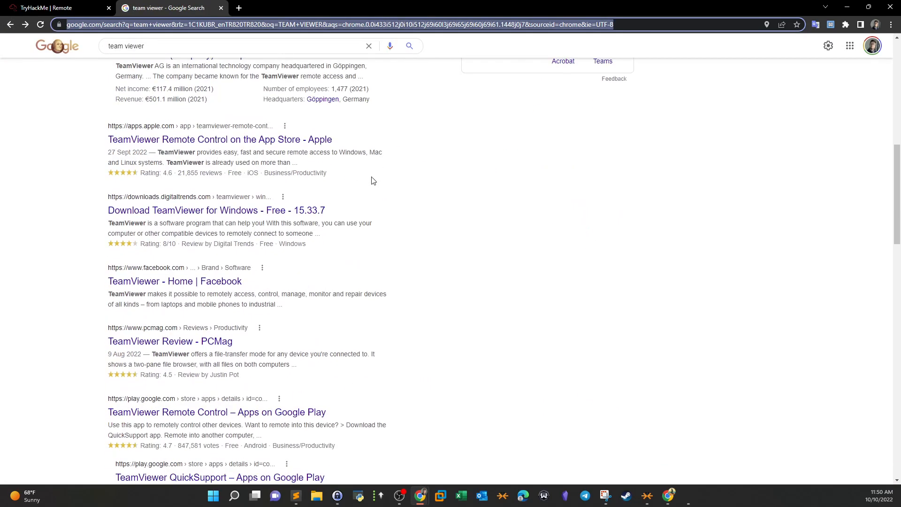
pyautogui.click(167, 211)
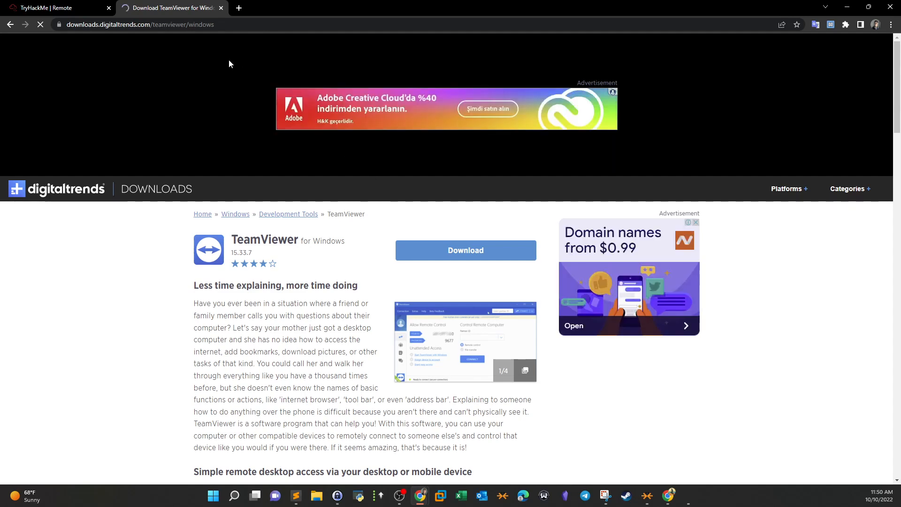
pyautogui.moveTo(104, 25); pyautogui.dragTo(116, 25)
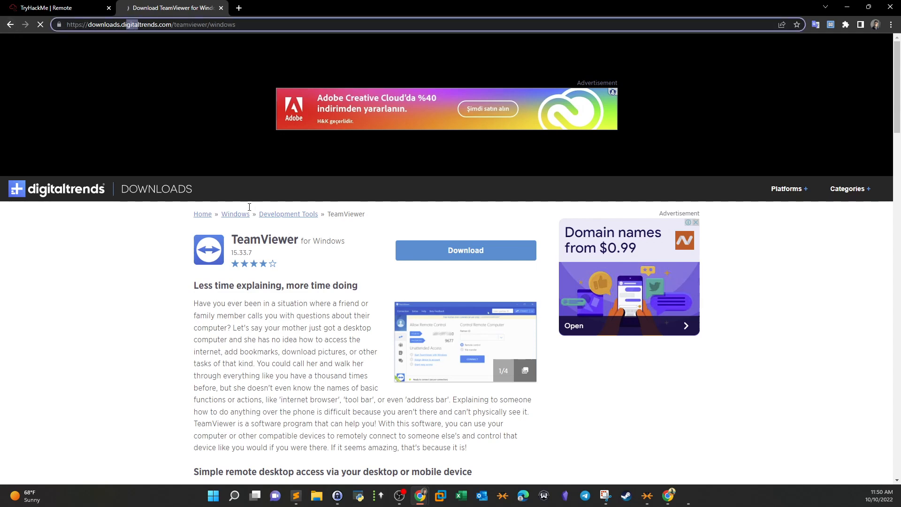
# Close the TeamViewer search tab and the Microsoft Store window on the remote desktop
pyautogui.click(7, 24)
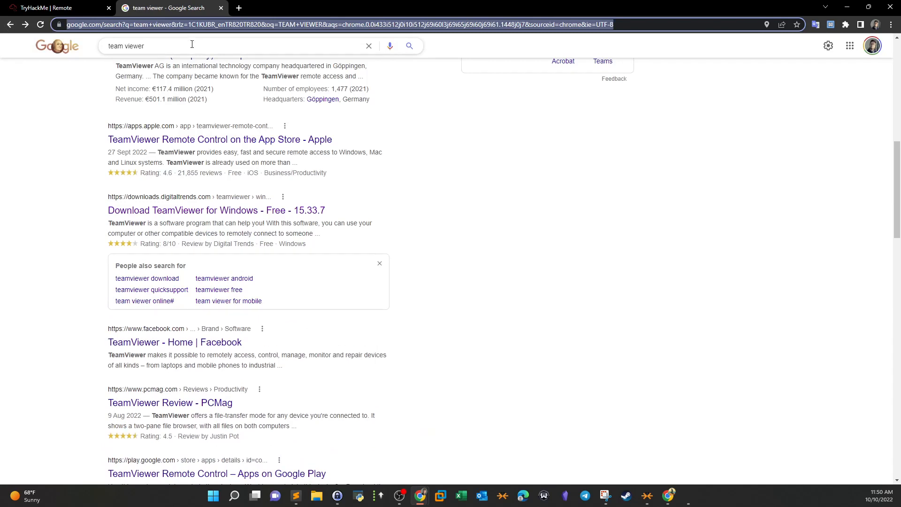
pyautogui.click(220, 8)
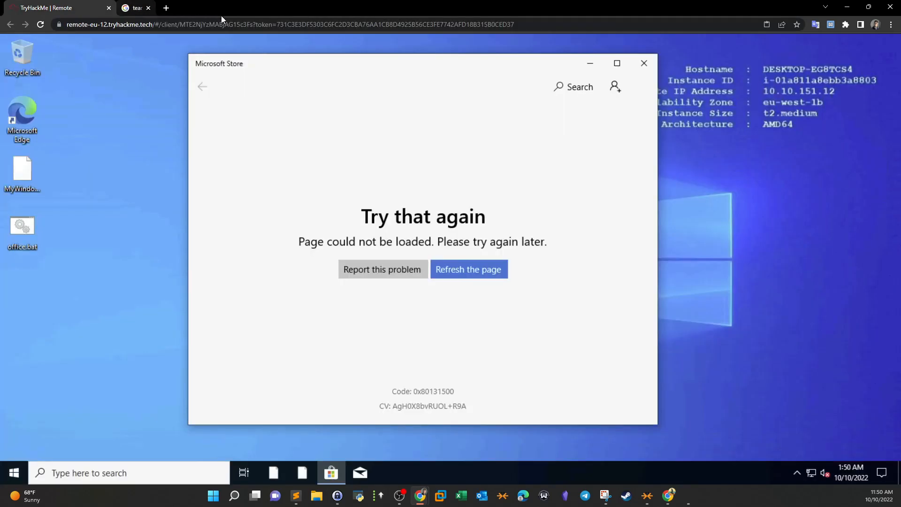
pyautogui.click(644, 63)
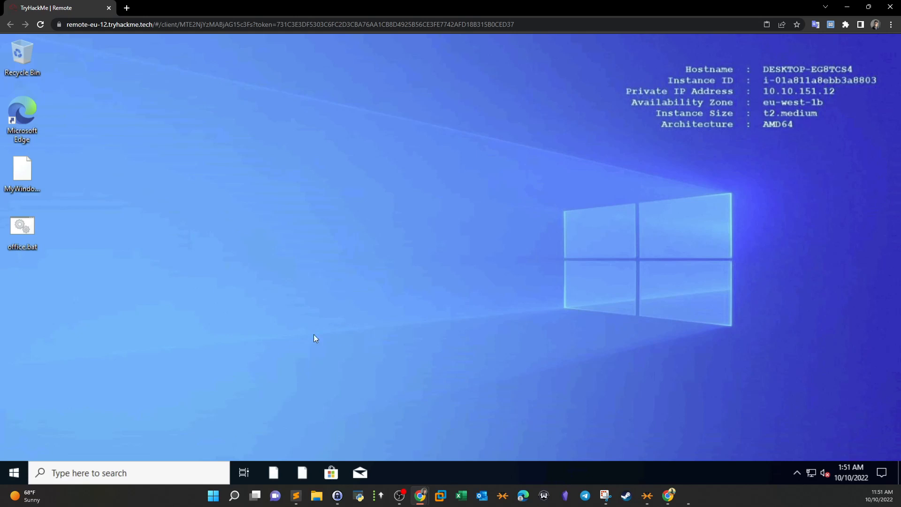
# Open the Apps & features settings and view the options for where apps can be installed from, without changing the choice
pyautogui.click(14, 473)
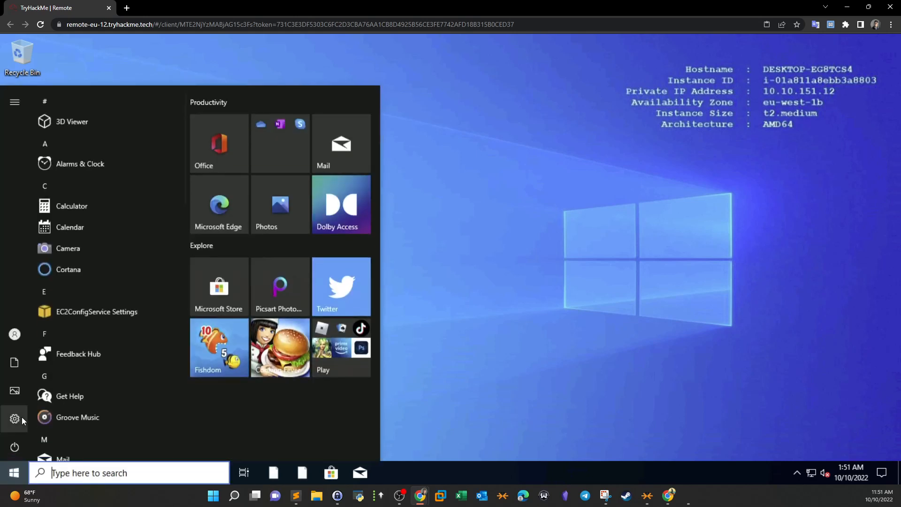
pyautogui.click(15, 418)
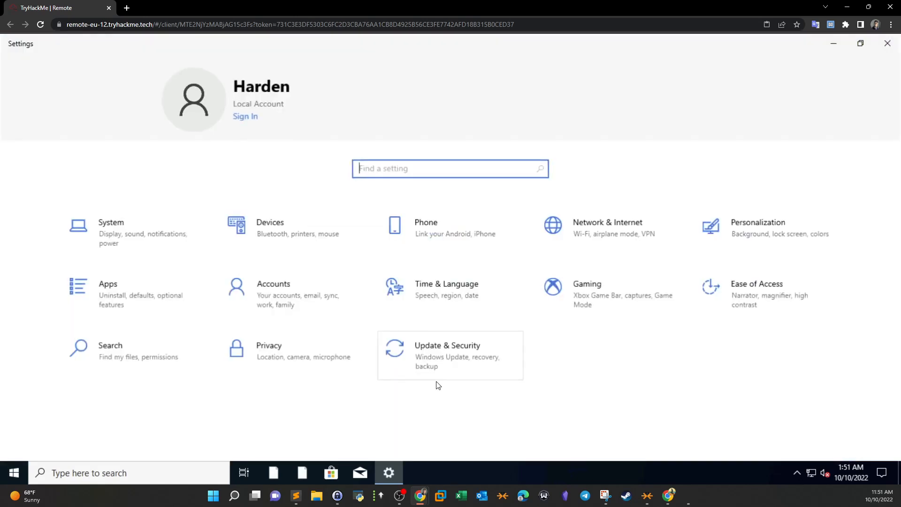
pyautogui.click(123, 299)
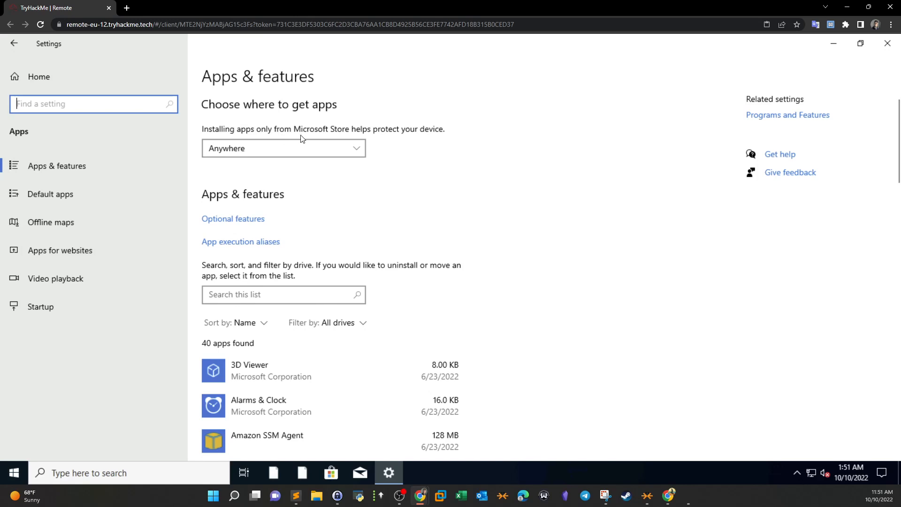
pyautogui.click(269, 149)
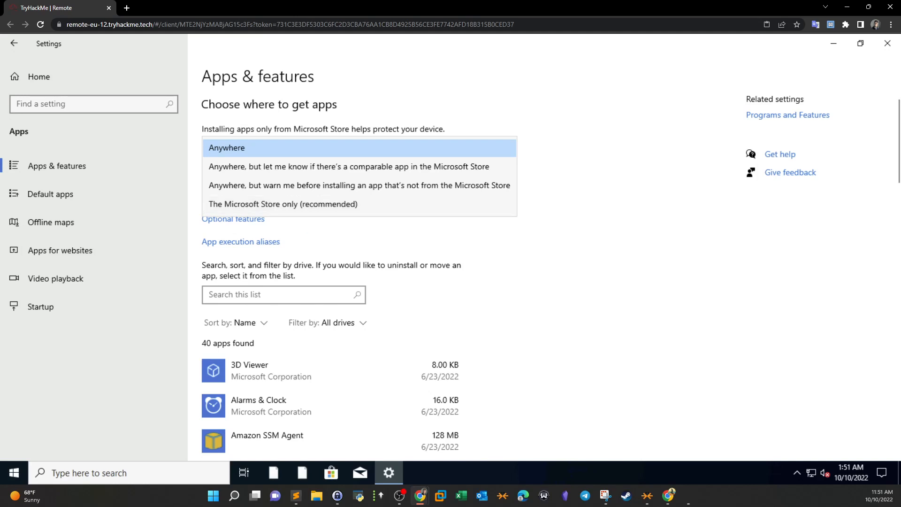
pyautogui.click(723, 276)
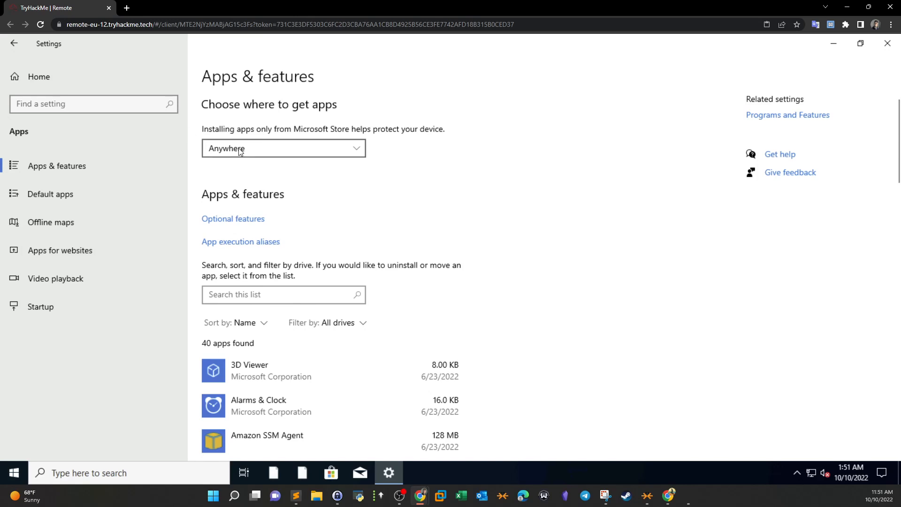
# Open Virus & threat protection from the Windows Security page of the Update & Security settings
pyautogui.click(14, 44)
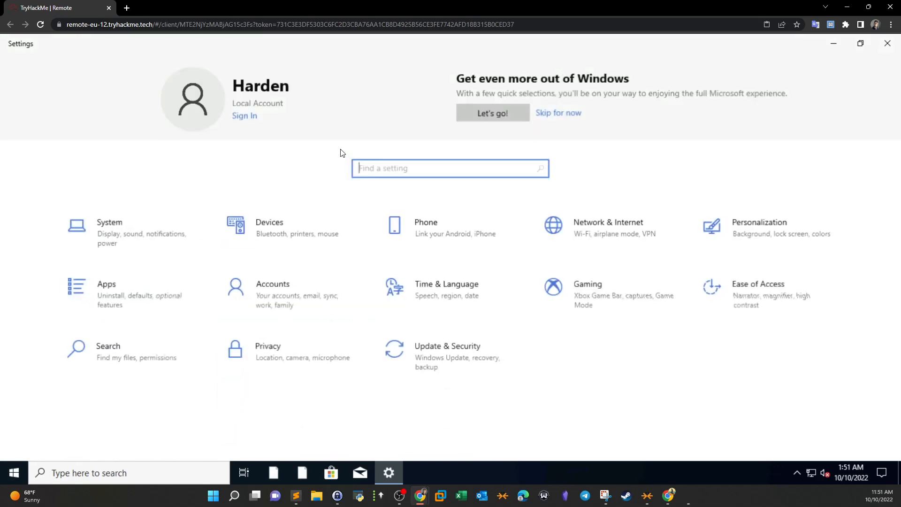
pyautogui.click(460, 355)
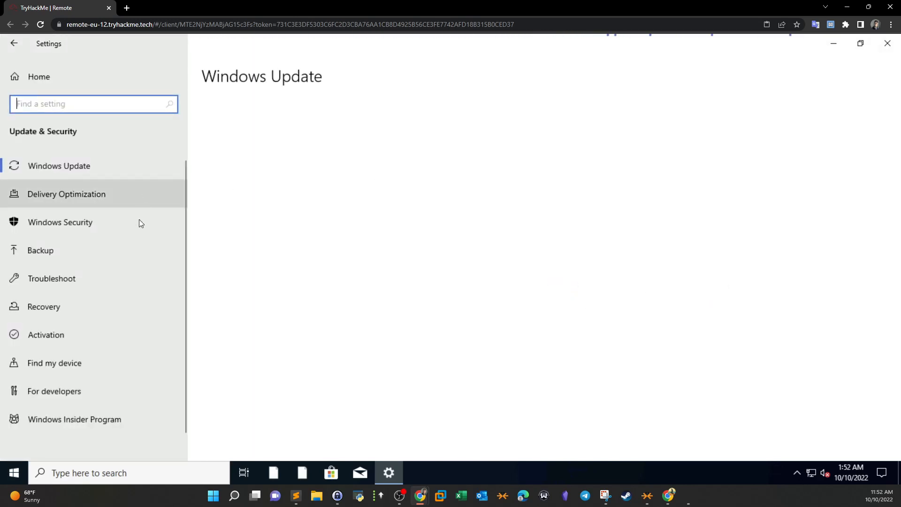
pyautogui.click(85, 223)
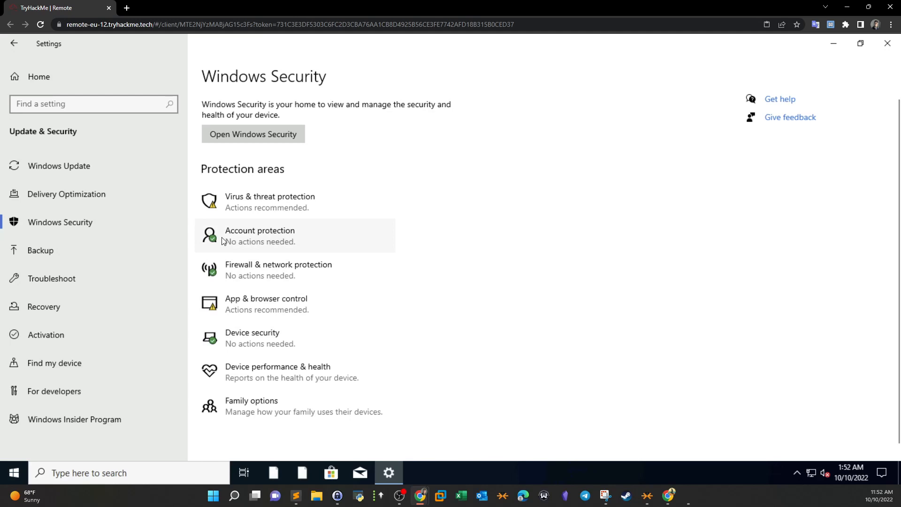
pyautogui.click(252, 211)
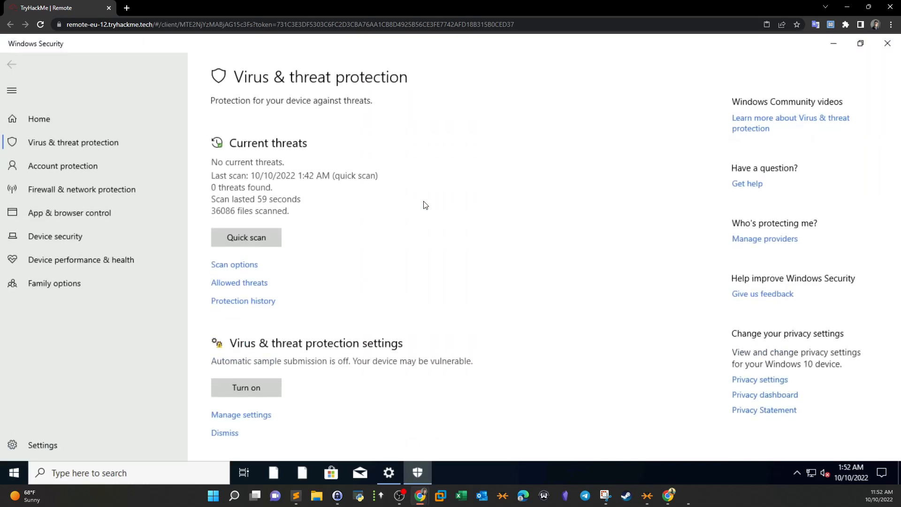
# Turn on automatic sample submission in the Virus & threat protection settings and approve the elevation request
pyautogui.scroll(-3, 418, 202)
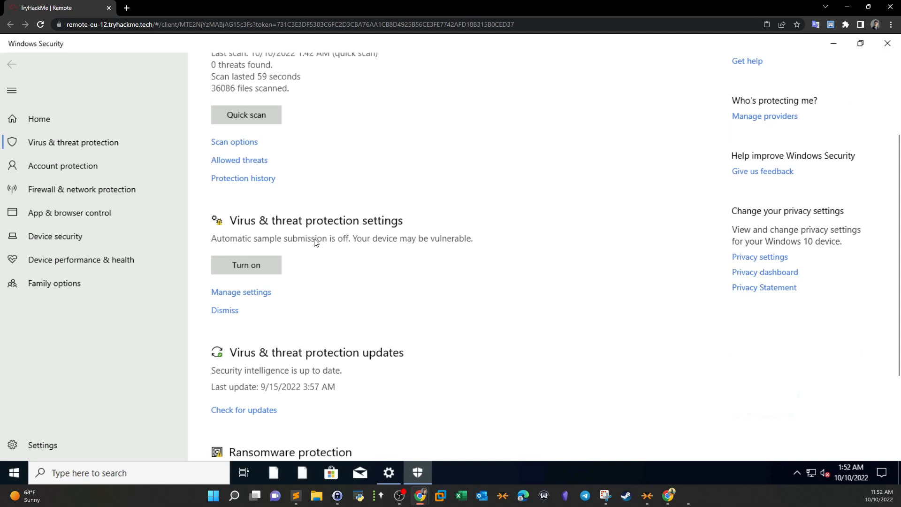
pyautogui.scroll(1, 316, 242)
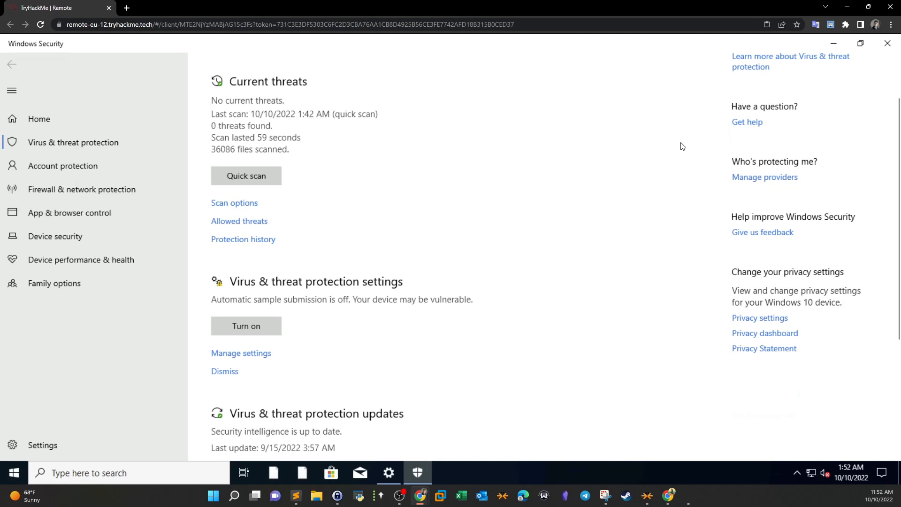
pyautogui.click(257, 331)
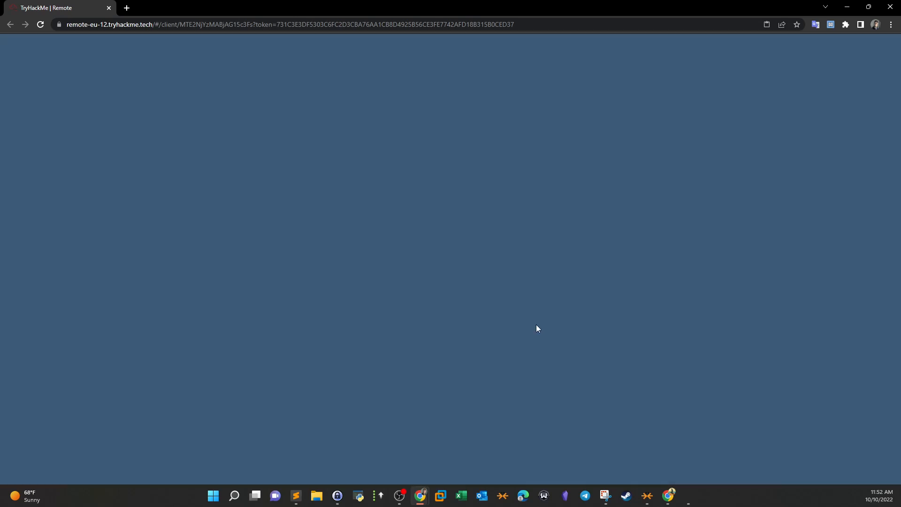
pyautogui.click(441, 326)
pyautogui.scroll(-1, 284, 296)
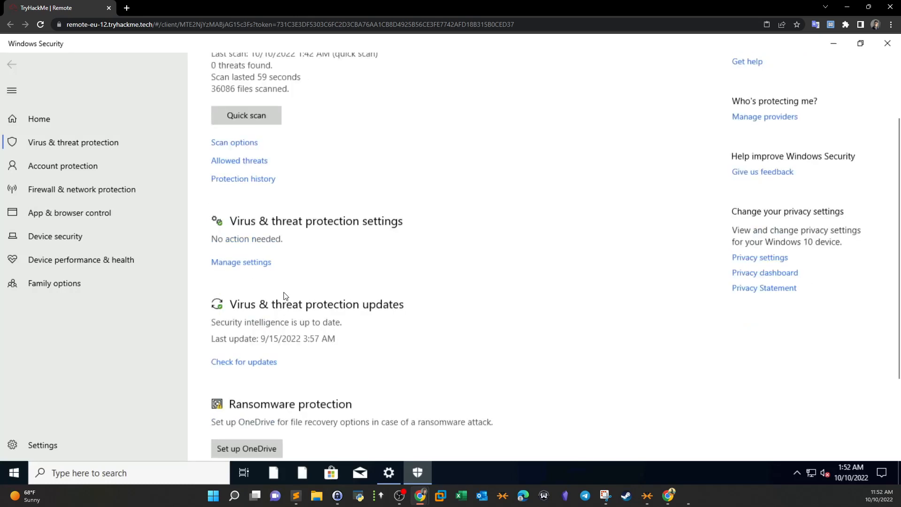
# Review the Account protection and Firewall & network protection pages, and close Windows Security and Settings
pyautogui.scroll(-2, 284, 296)
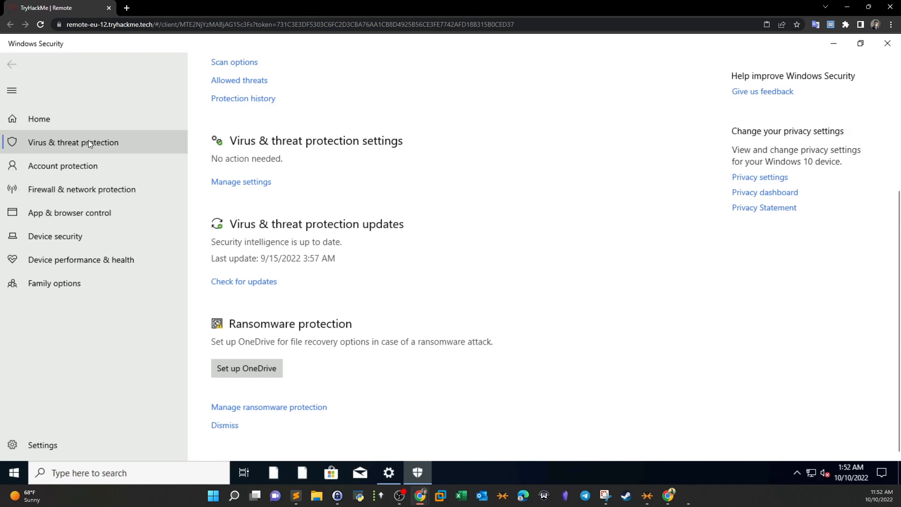
pyautogui.click(129, 174)
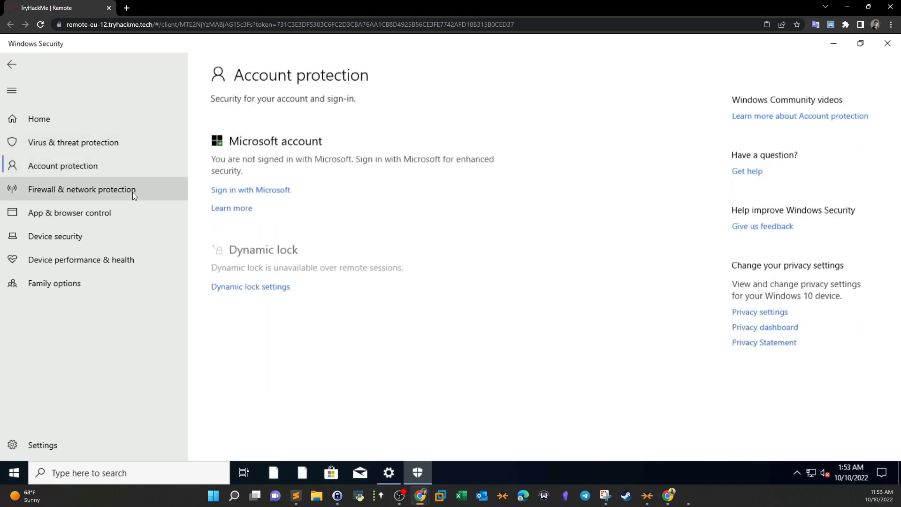
pyautogui.click(133, 193)
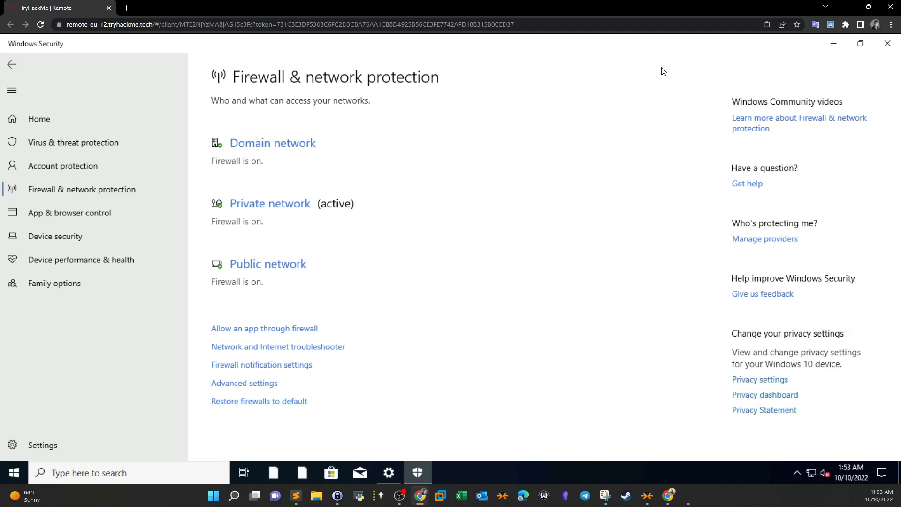
pyautogui.click(887, 43)
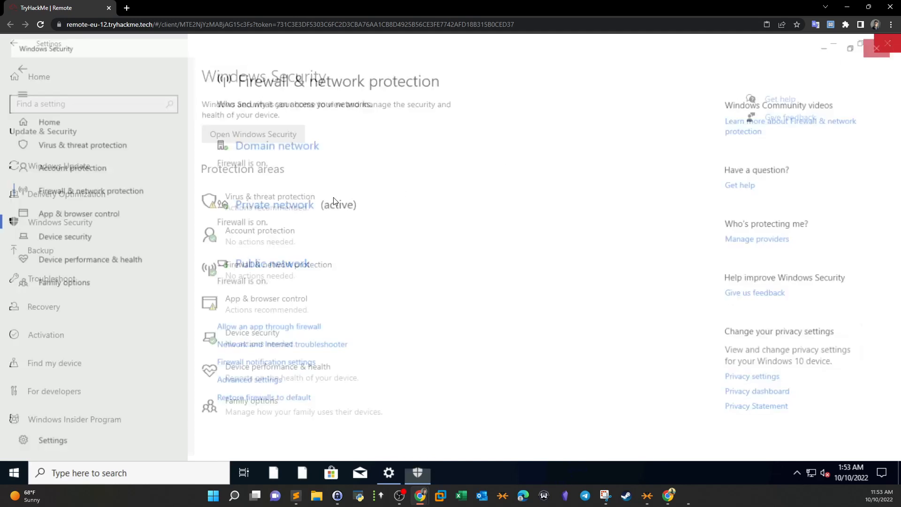
pyautogui.click(887, 43)
# Open the Run dialog and try to launch gpedit, dismissing any message that appears
pyautogui.click(161, 469)
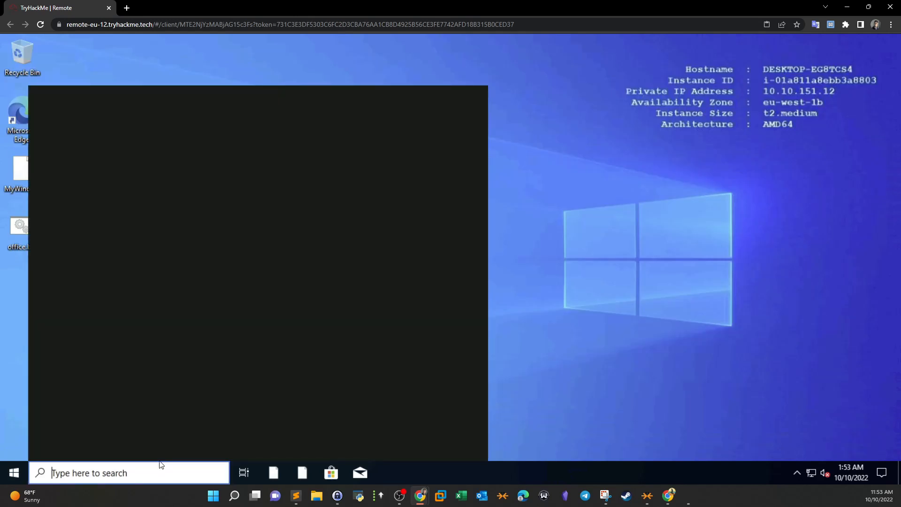
pyautogui.write('run')
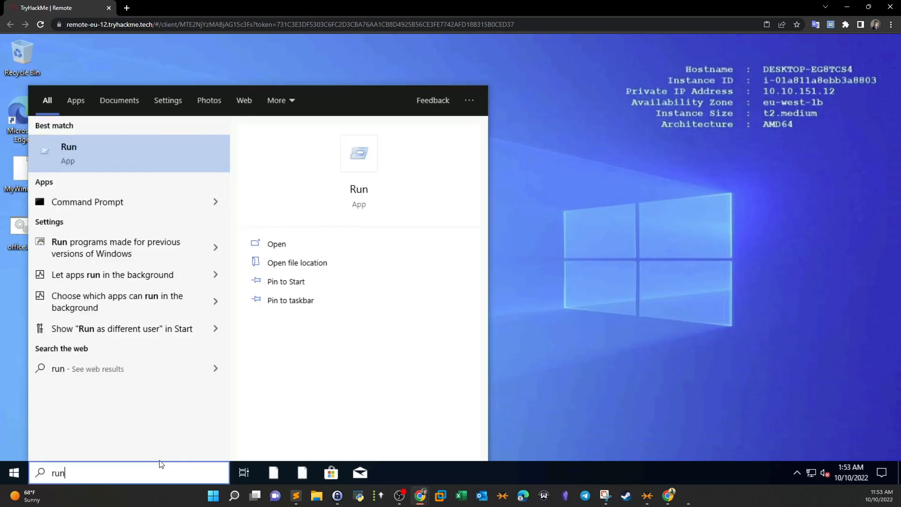
pyautogui.click(108, 142)
pyautogui.write('gpedit')
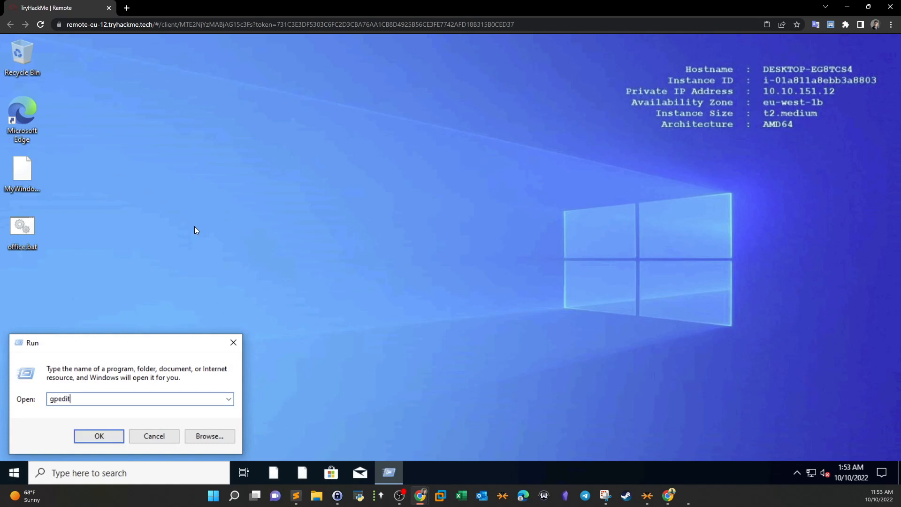
pyautogui.press('Return')
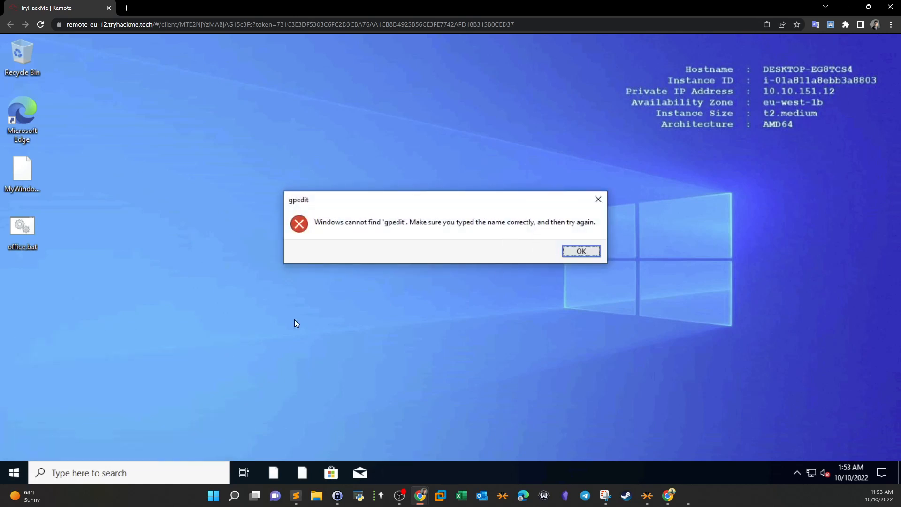
pyautogui.click(581, 251)
# Run gpedit.msc, approve the elevation request and maximize the Local Group Policy Editor
pyautogui.click(93, 398)
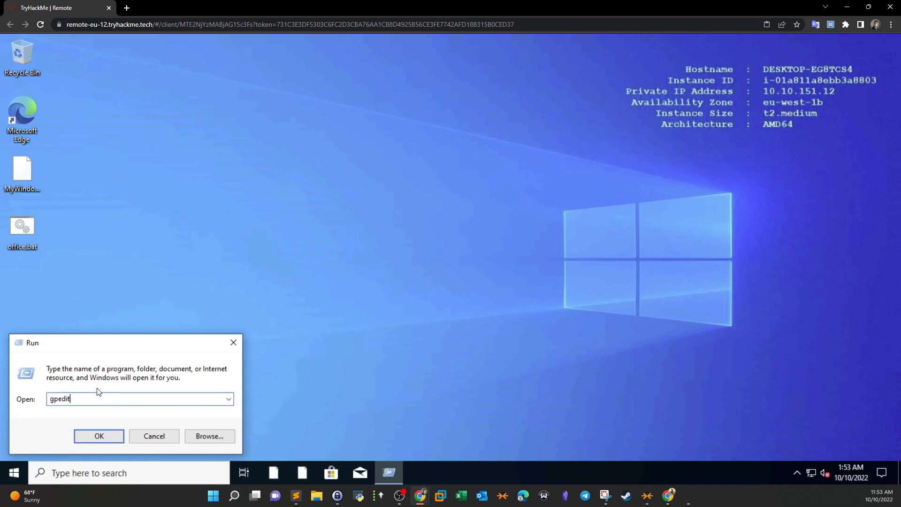
pyautogui.write('.msc')
pyautogui.press('Return')
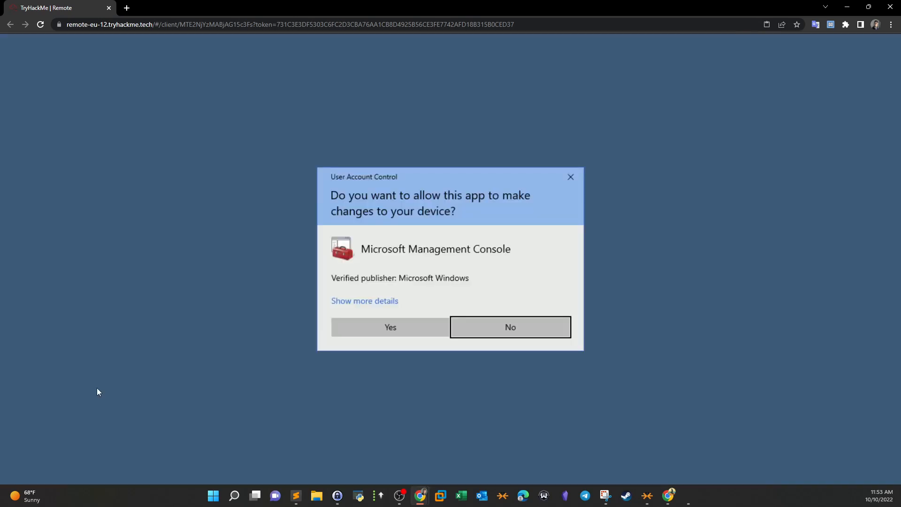
pyautogui.click(429, 326)
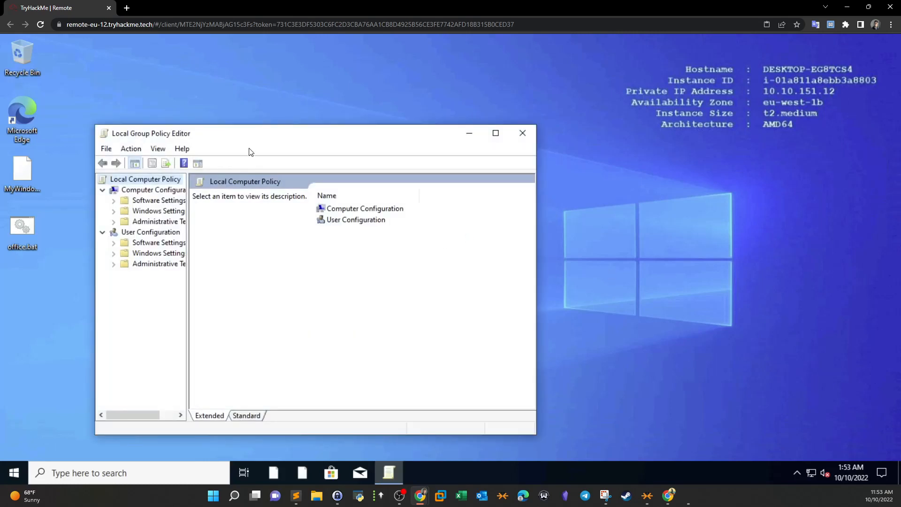
pyautogui.doubleClick(249, 137)
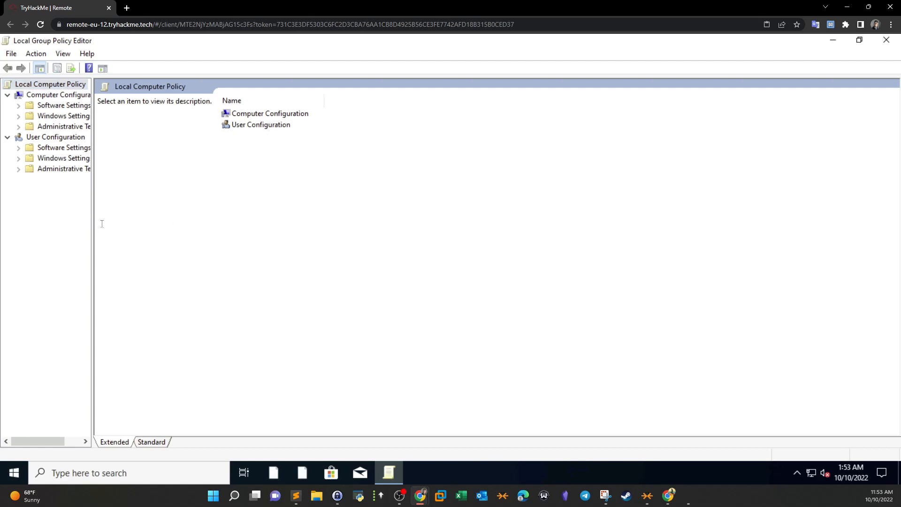
# Widen the policy tree and open AppLocker under Computer Configuration, Windows Settings, Security Settings, Application Control Policies
pyautogui.moveTo(92, 218); pyautogui.dragTo(233, 217)
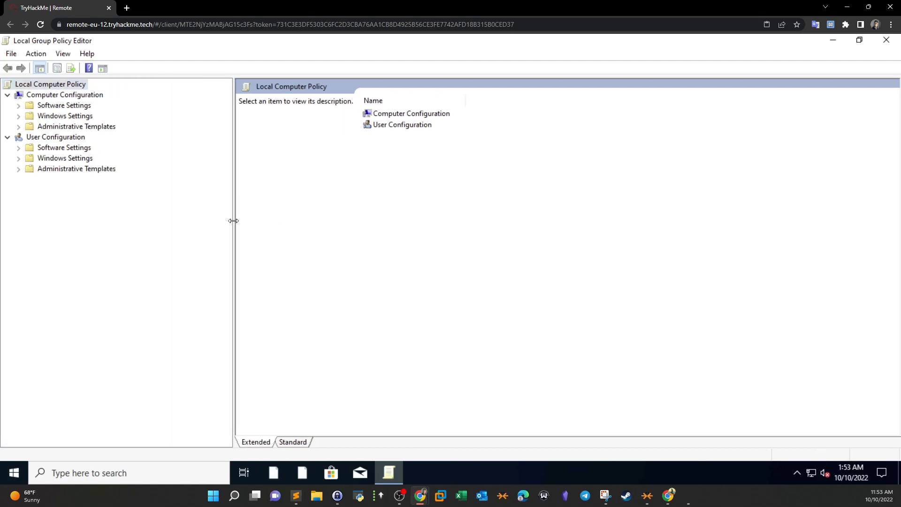
pyautogui.click(19, 116)
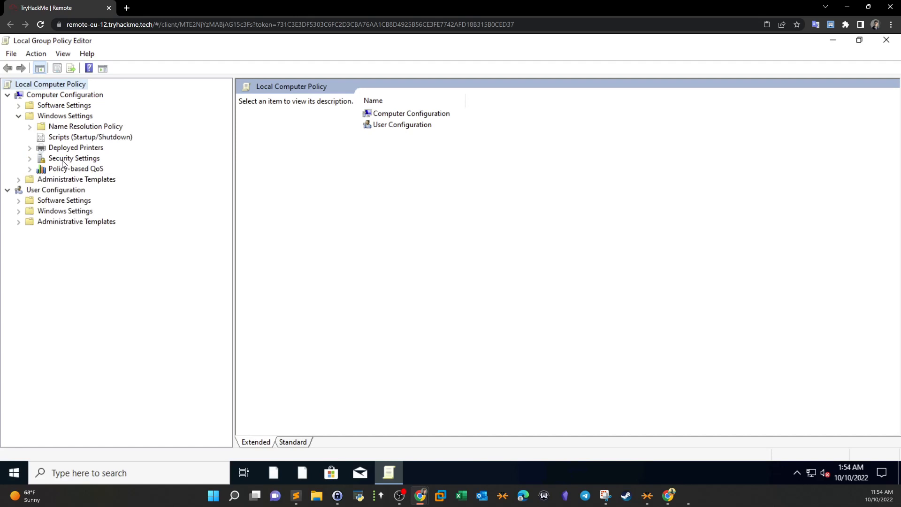
pyautogui.click(30, 159)
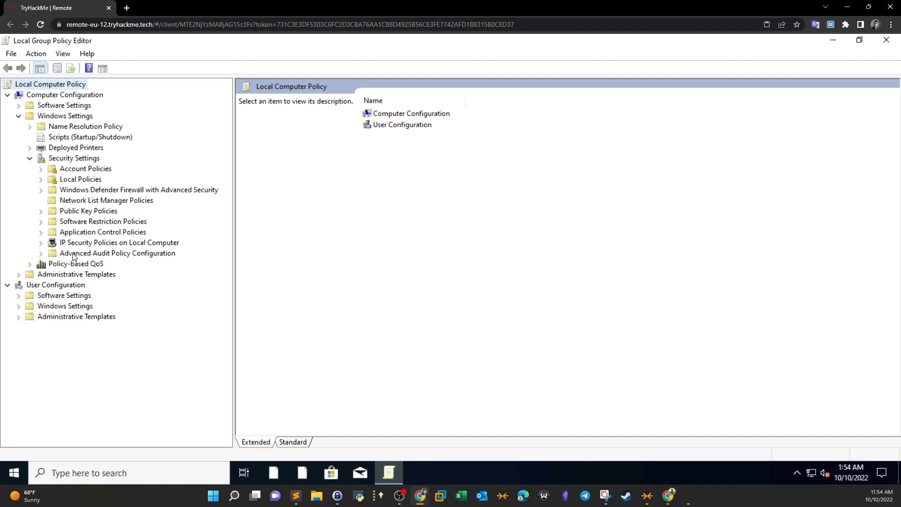
pyautogui.click(41, 233)
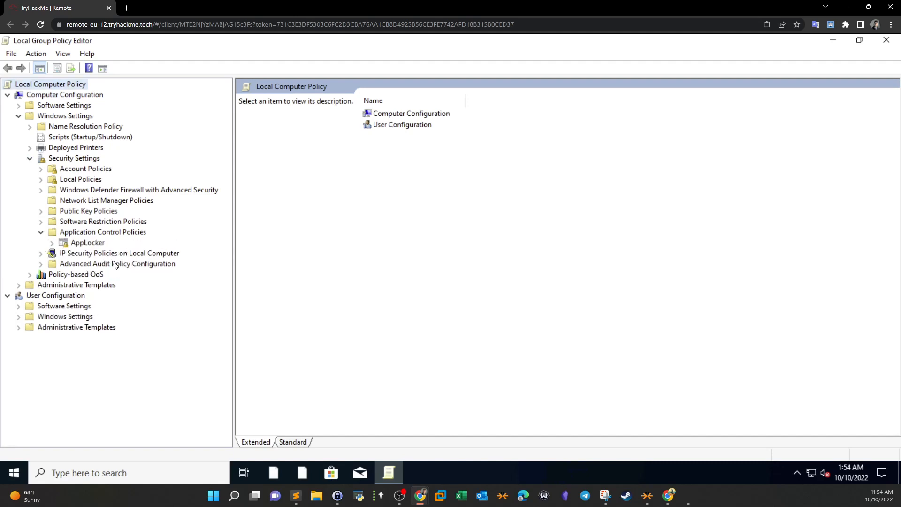
pyautogui.click(88, 243)
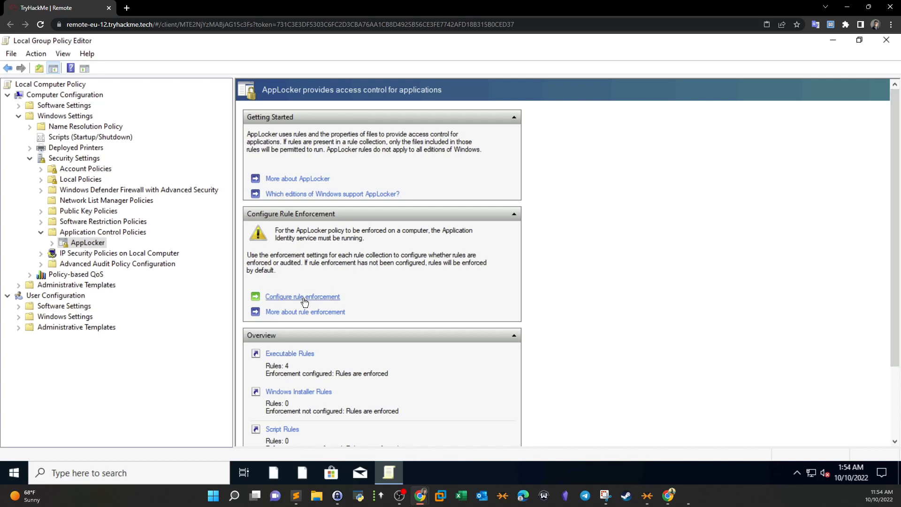
# Configure AppLocker rule enforcement to enforce Windows Installer, Script and Packaged app rules alongside the Executable rules
pyautogui.click(332, 302)
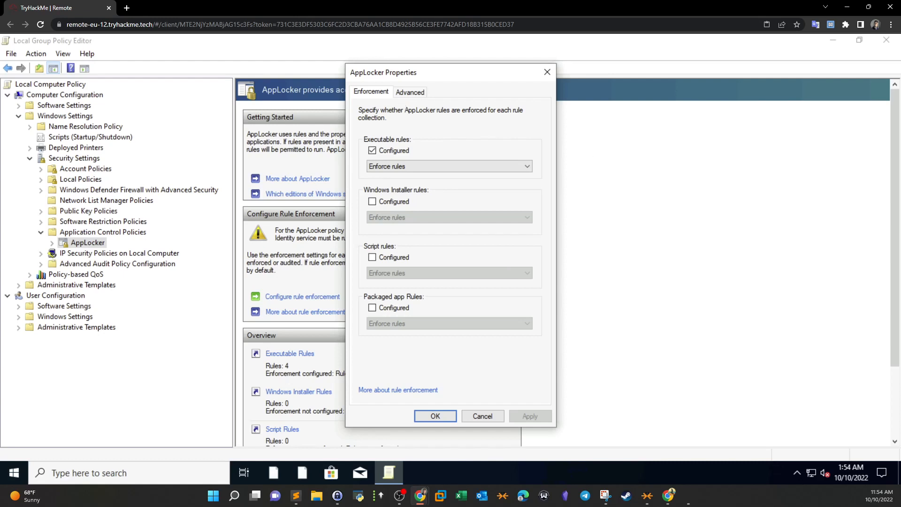
pyautogui.moveTo(422, 75); pyautogui.dragTo(329, 73)
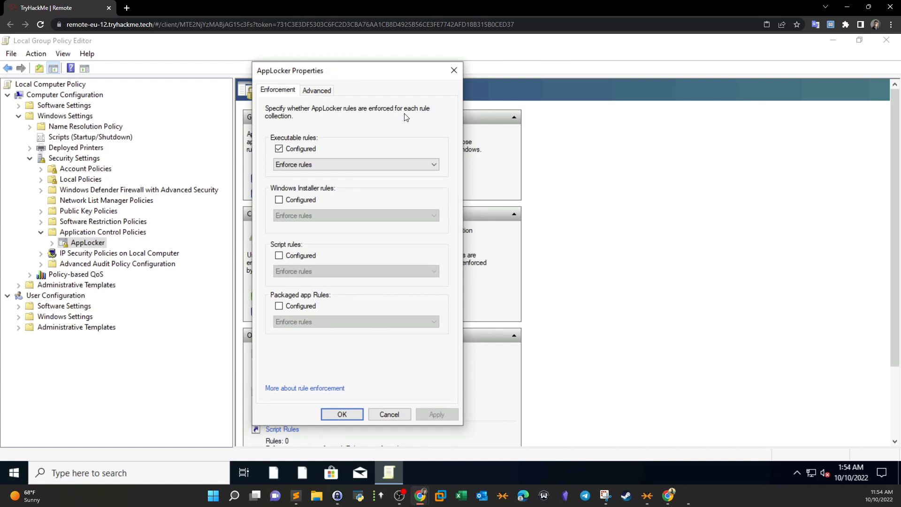
pyautogui.click(279, 165)
pyautogui.click(281, 200)
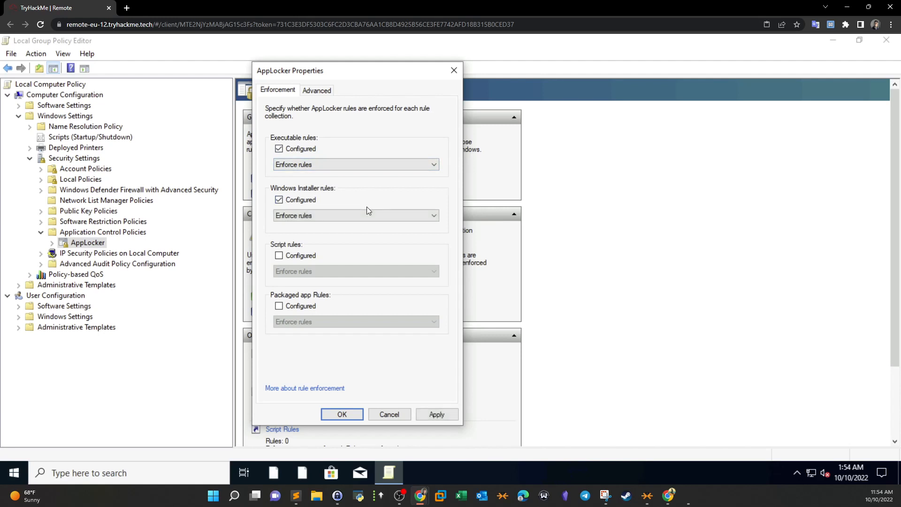
pyautogui.click(280, 256)
pyautogui.click(279, 306)
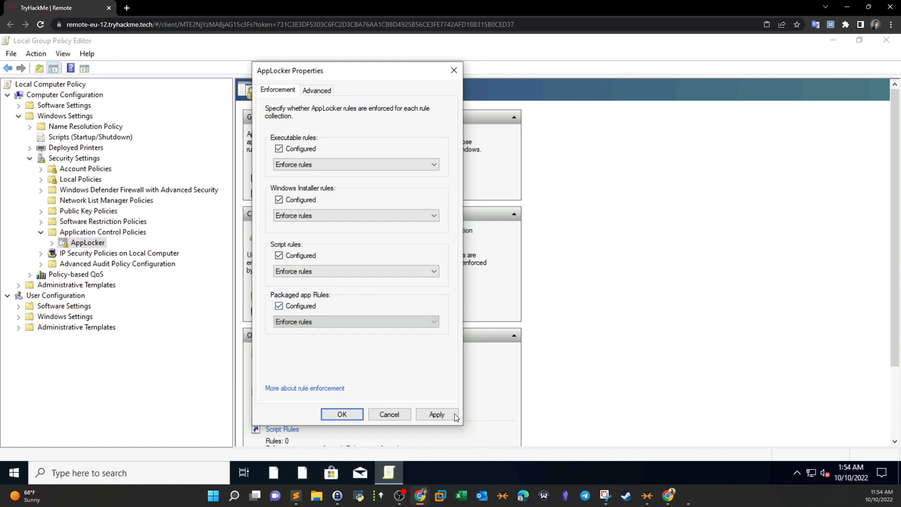
pyautogui.click(342, 416)
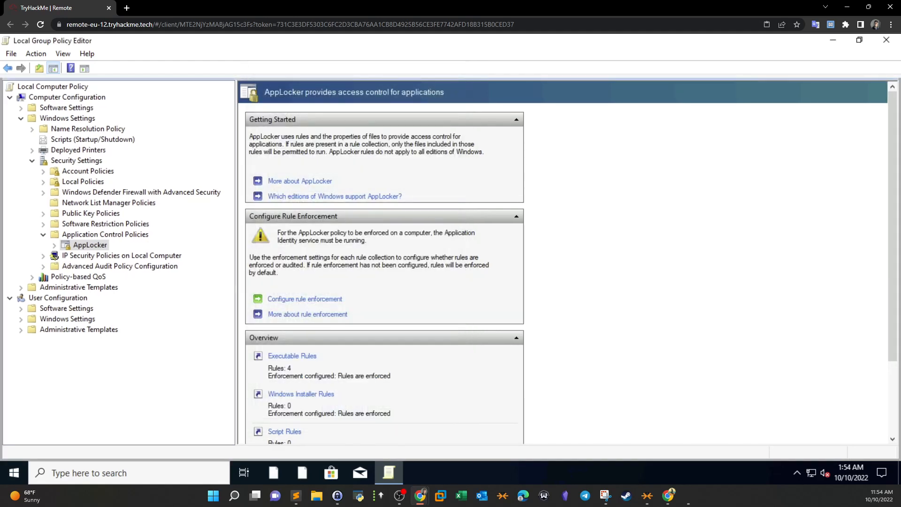
# Open AppLocker's Executable Rules and start creating a new rule, continuing to its Permissions page
pyautogui.scroll(-2, 434, 303)
pyautogui.scroll(2, 433, 303)
pyautogui.scroll(-2, 420, 302)
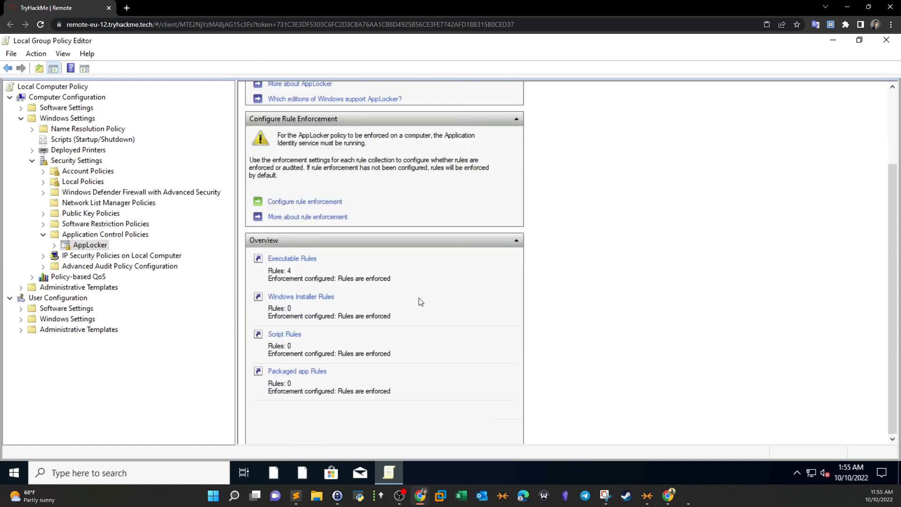
pyautogui.click(289, 260)
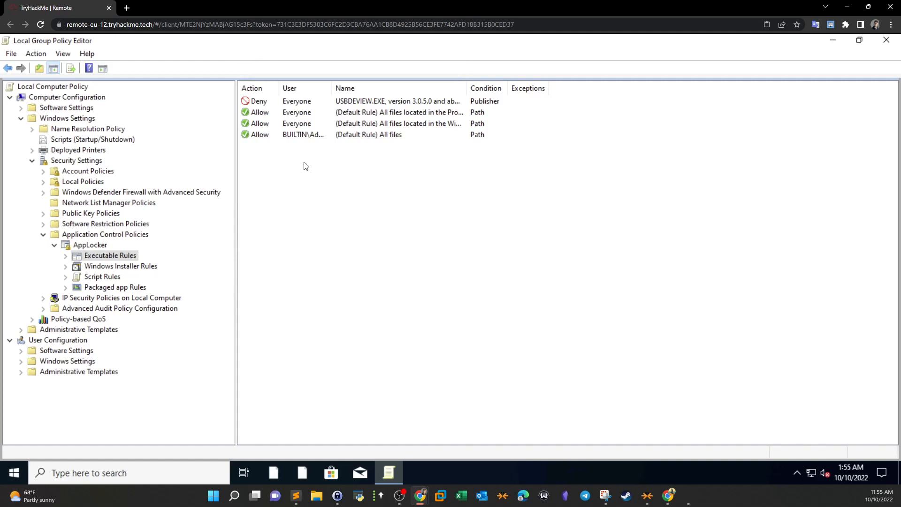
pyautogui.rightClick(285, 176)
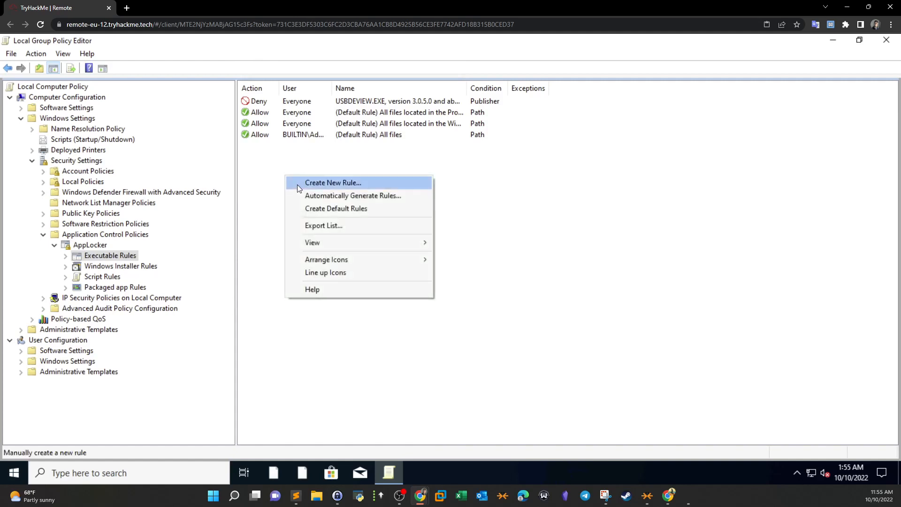
pyautogui.click(297, 184)
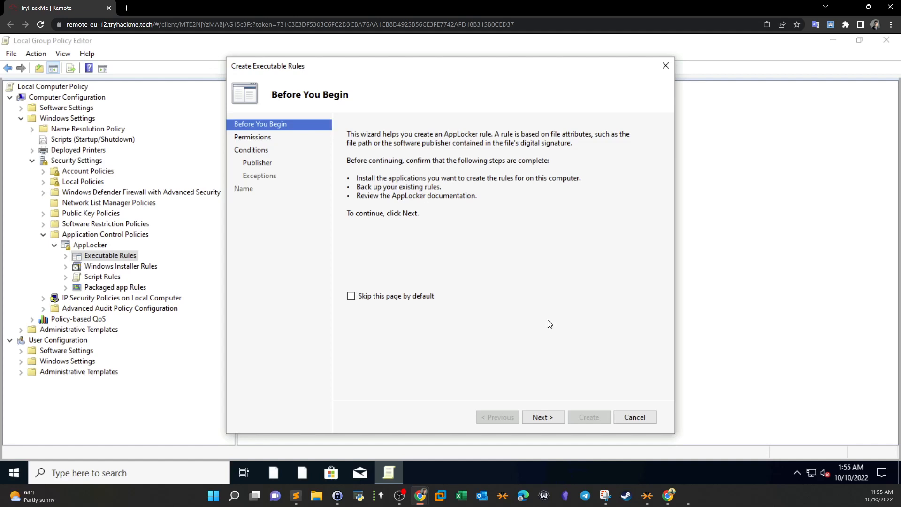
pyautogui.click(543, 419)
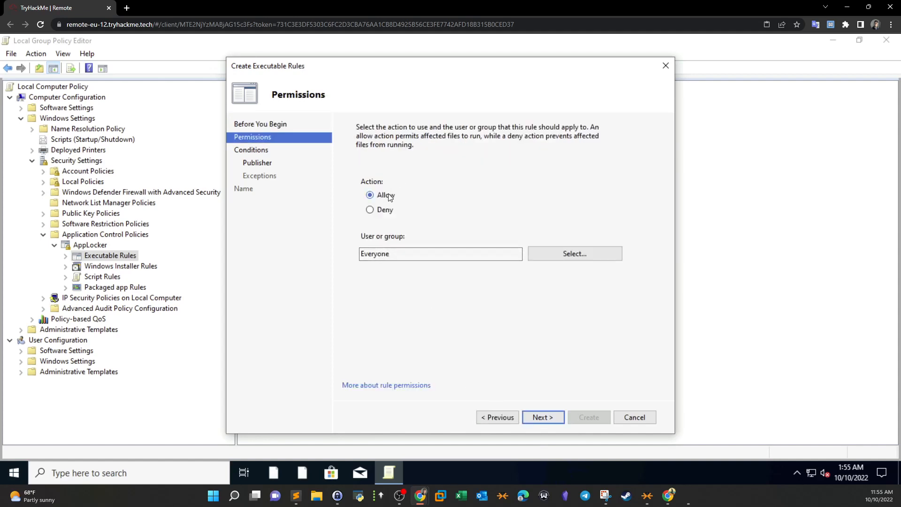
pyautogui.click(535, 259)
pyautogui.click(464, 211)
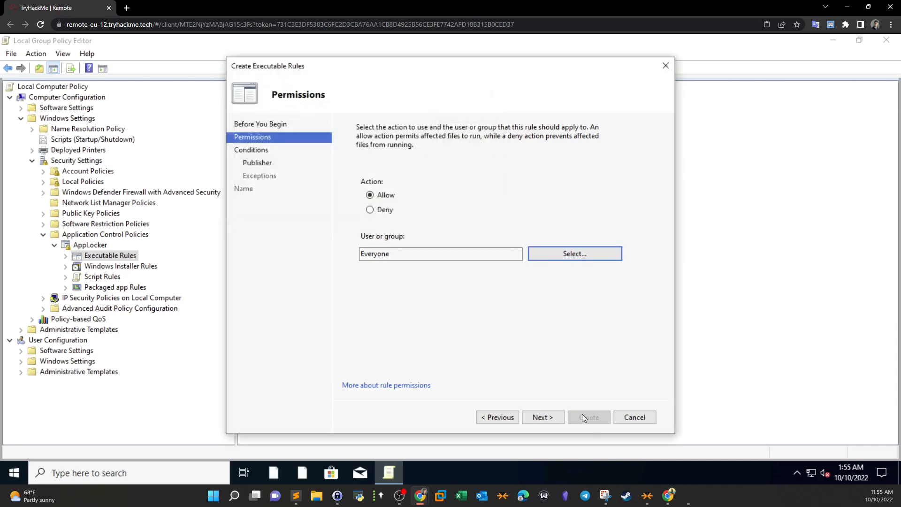
pyautogui.press('Return')
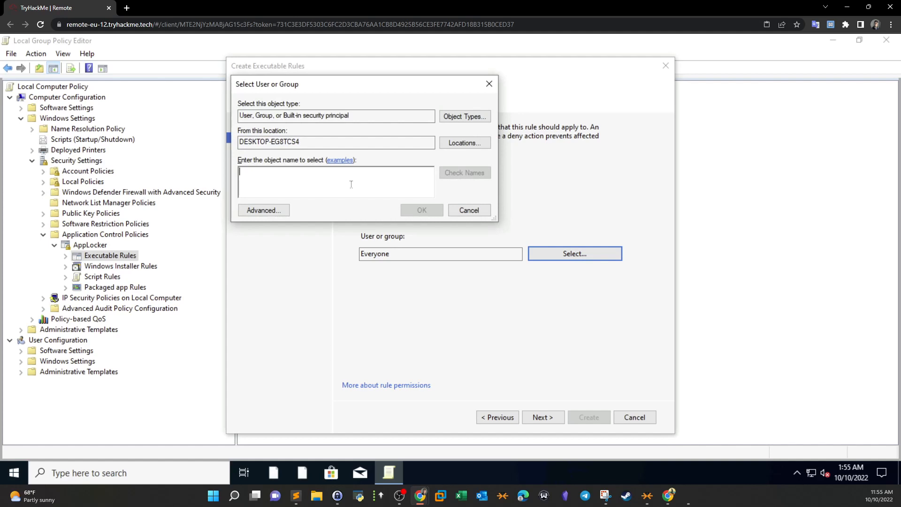
pyautogui.click(467, 210)
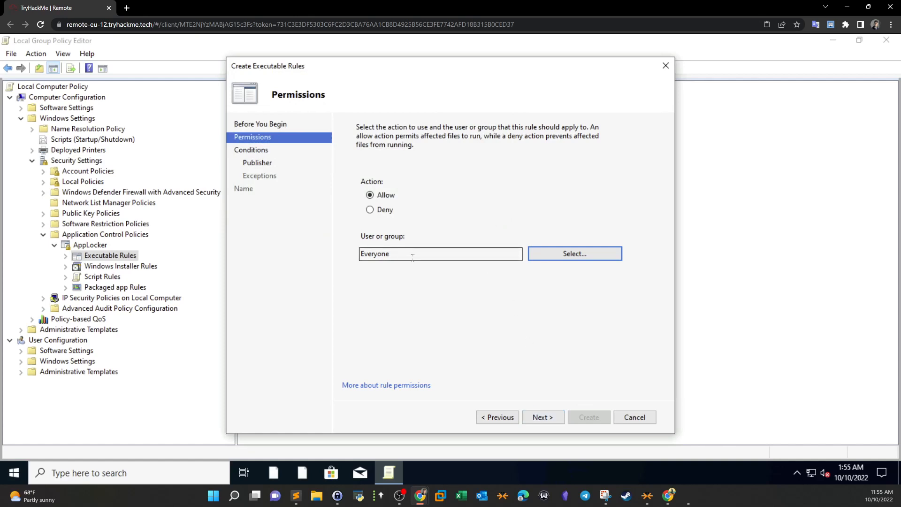
# Keep the new rule's Allow action for Everyone and choose Publisher as its primary condition
pyautogui.click(538, 422)
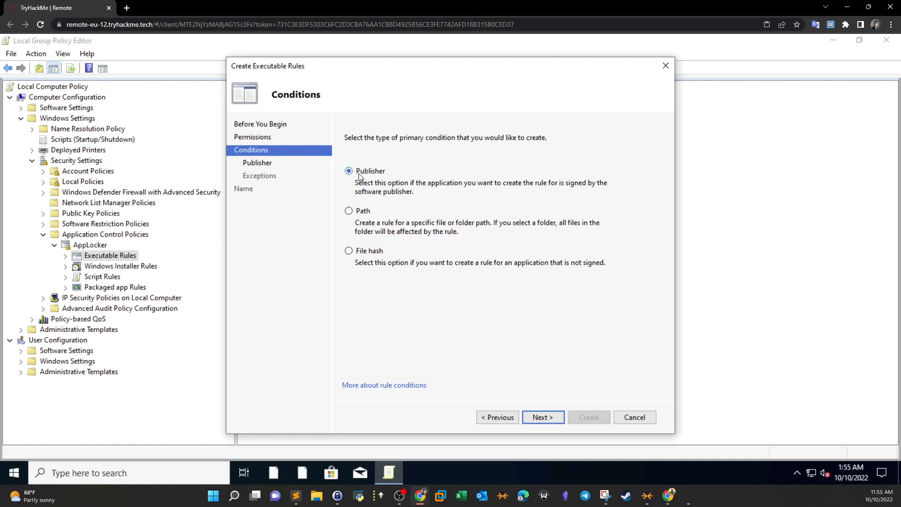
pyautogui.click(349, 211)
pyautogui.click(350, 251)
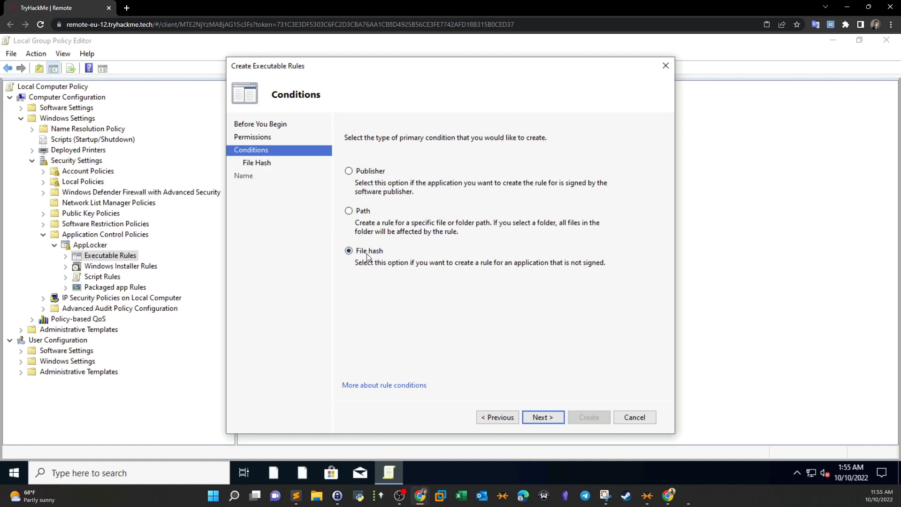
pyautogui.click(349, 171)
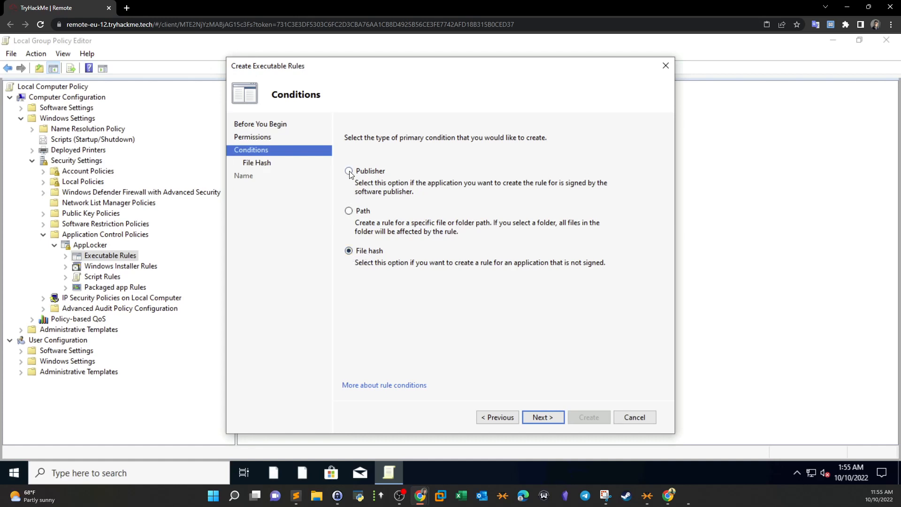
pyautogui.click(540, 417)
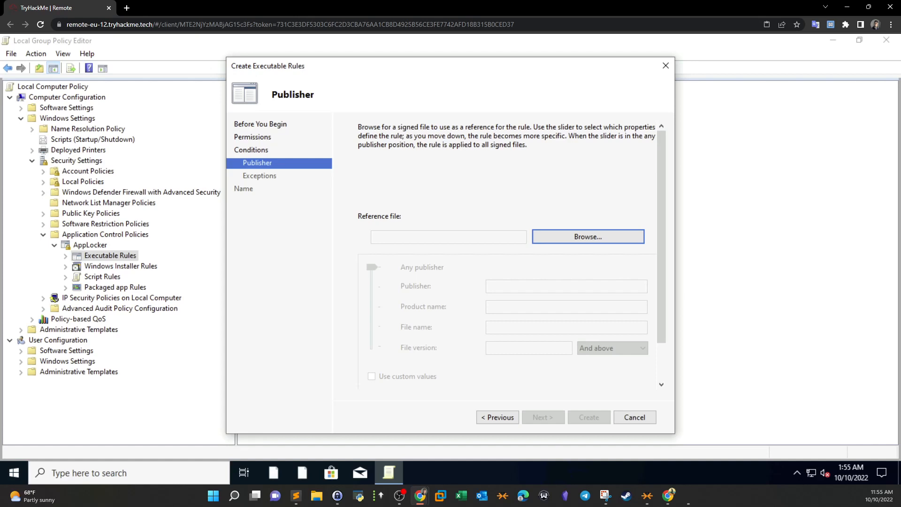
# Set USBDeview.exe from the Documents folder as the rule's reference file, then view the Exceptions page and return to Publisher
pyautogui.click(605, 237)
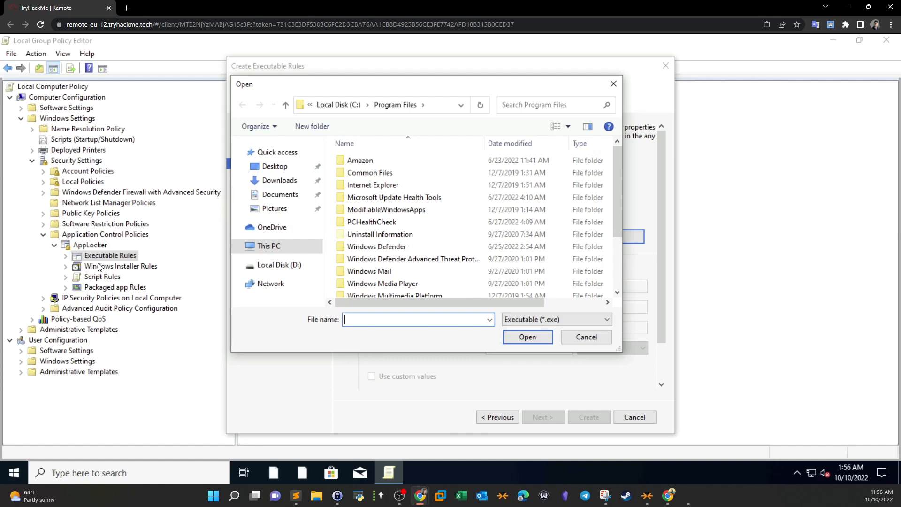
pyautogui.click(286, 196)
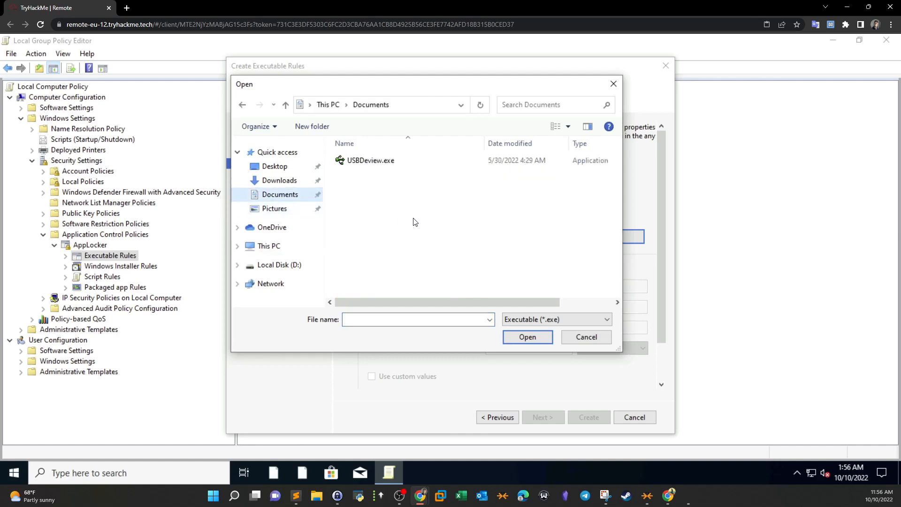
pyautogui.click(377, 164)
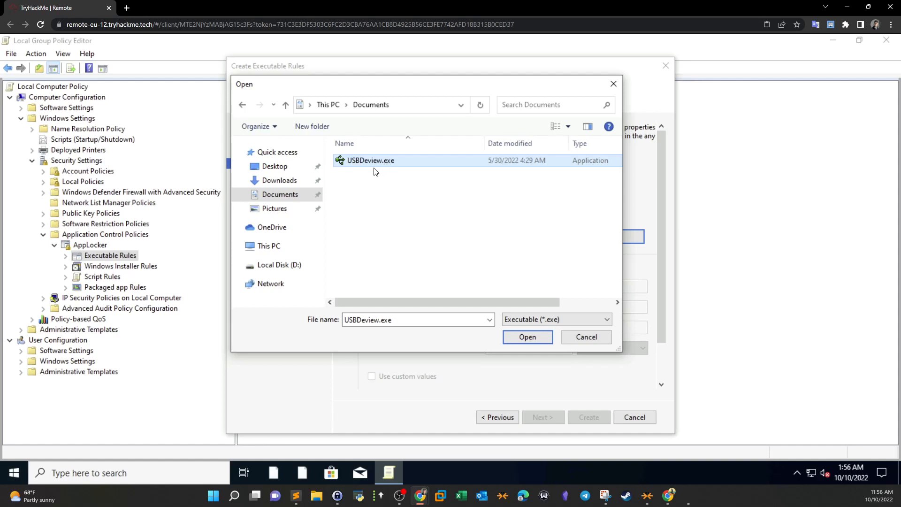
pyautogui.click(550, 342)
pyautogui.click(553, 416)
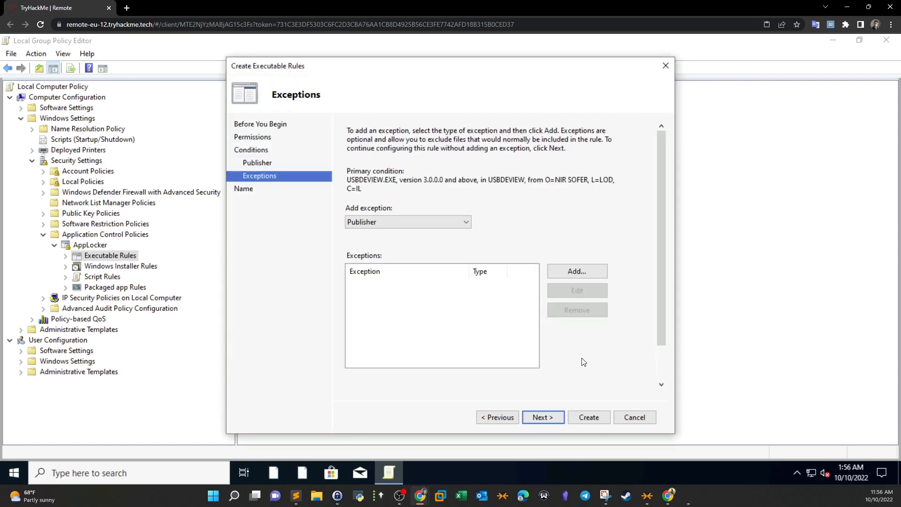
pyautogui.click(499, 417)
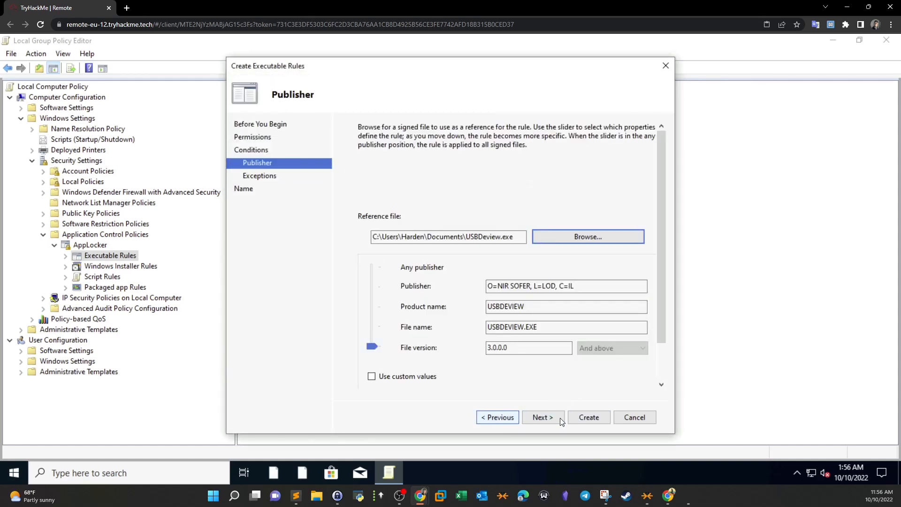
# Cancel the new executable rule and widen the User and Name columns of the Executable Rules list
pyautogui.click(634, 417)
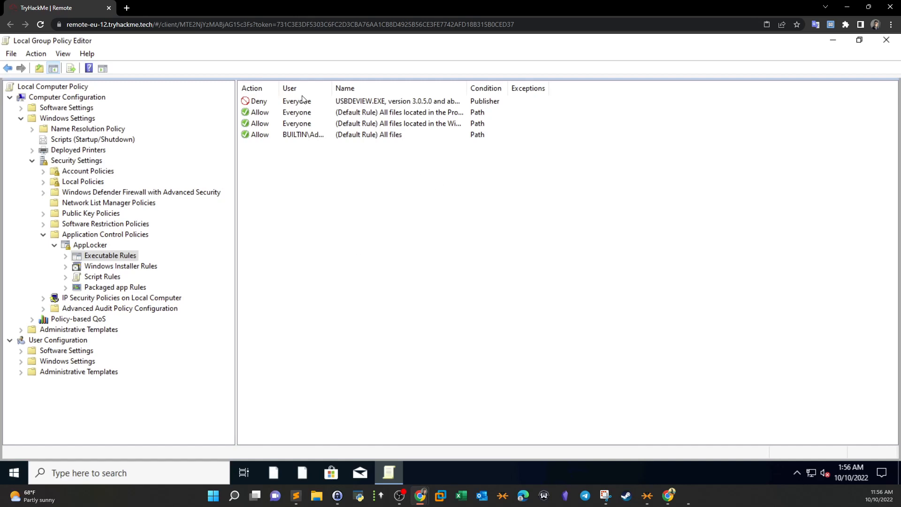
pyautogui.moveTo(336, 85); pyautogui.dragTo(435, 87)
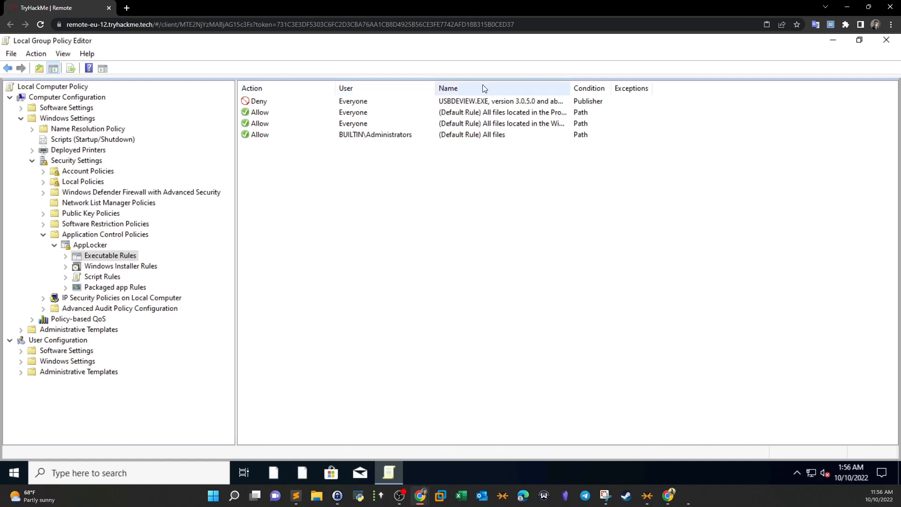
pyautogui.moveTo(572, 85); pyautogui.dragTo(743, 83)
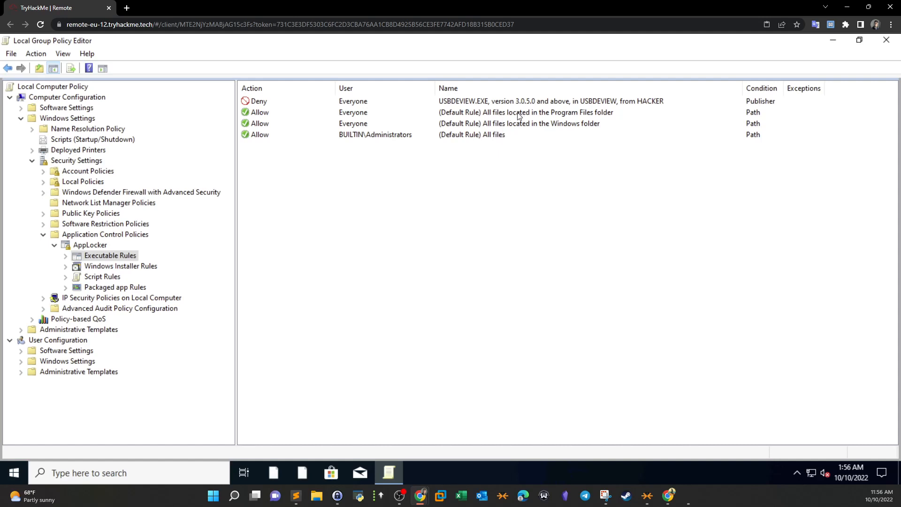
# Examine the USBDeview deny rule and the default allow rules in Executable Rules, and close Local Group Policy Editor
pyautogui.click(758, 114)
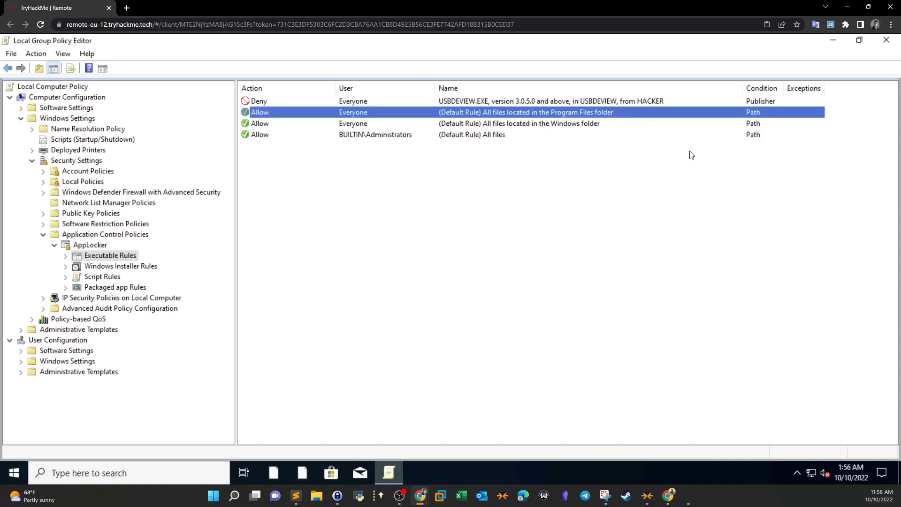
pyautogui.click(650, 147)
pyautogui.click(475, 101)
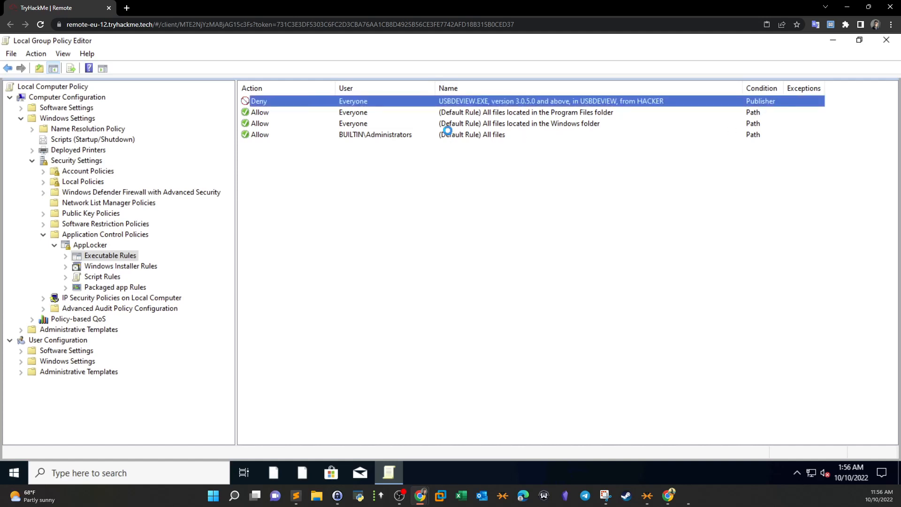
pyautogui.click(512, 135)
pyautogui.click(362, 124)
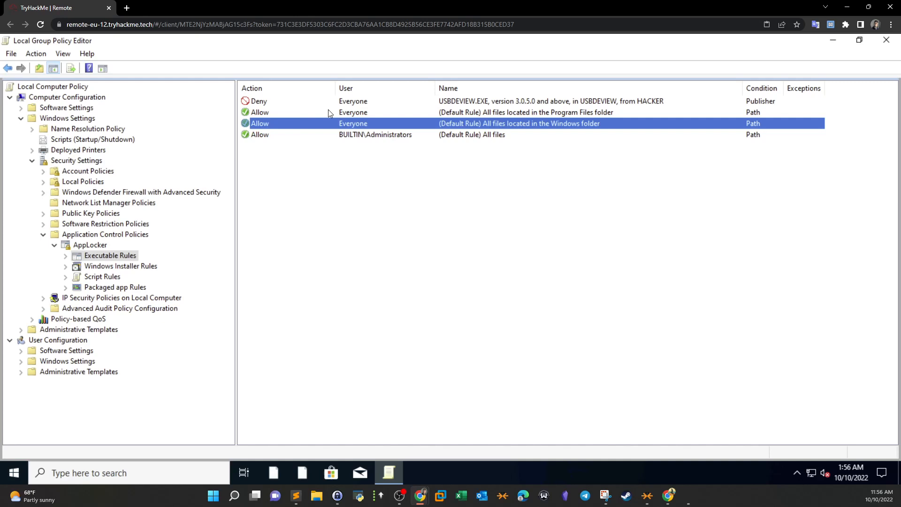
pyautogui.click(579, 115)
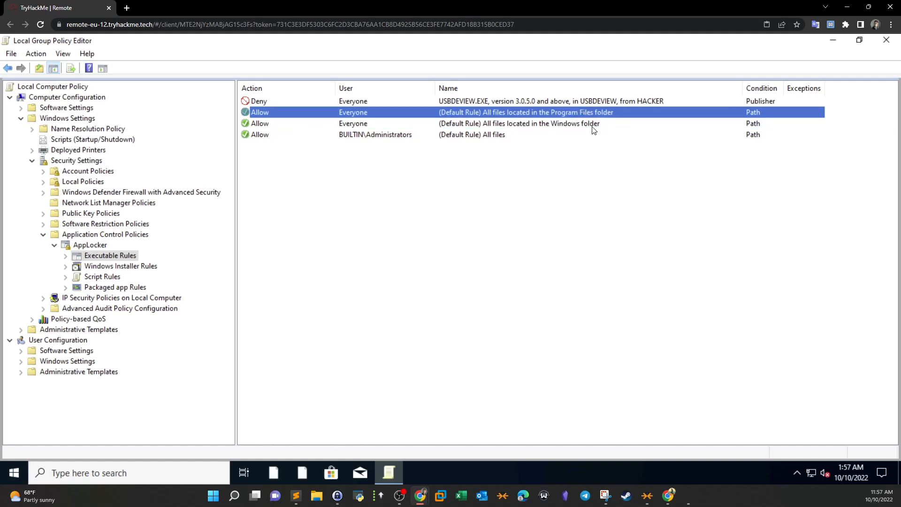
pyautogui.click(496, 136)
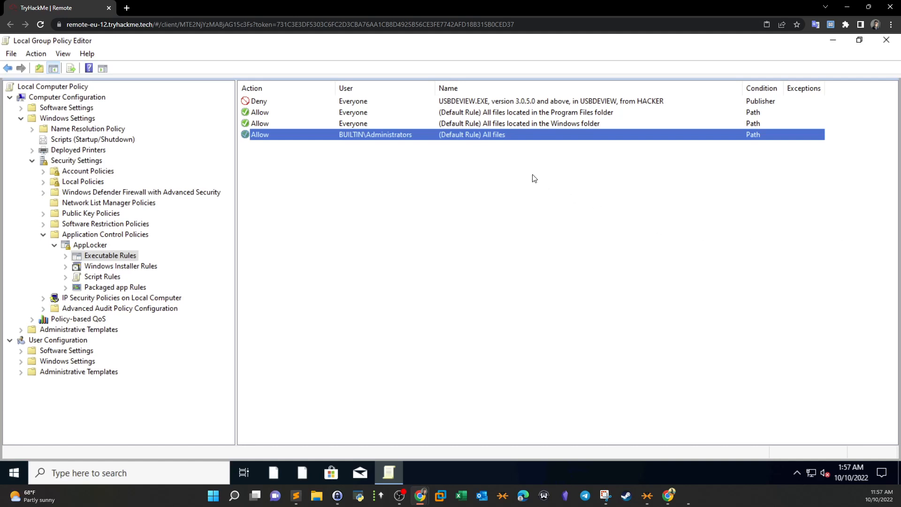
pyautogui.click(535, 197)
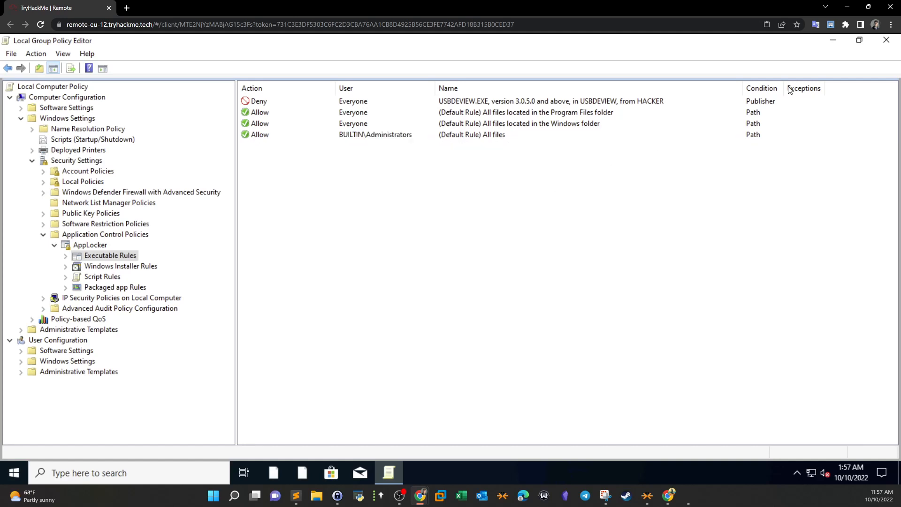
pyautogui.click(884, 47)
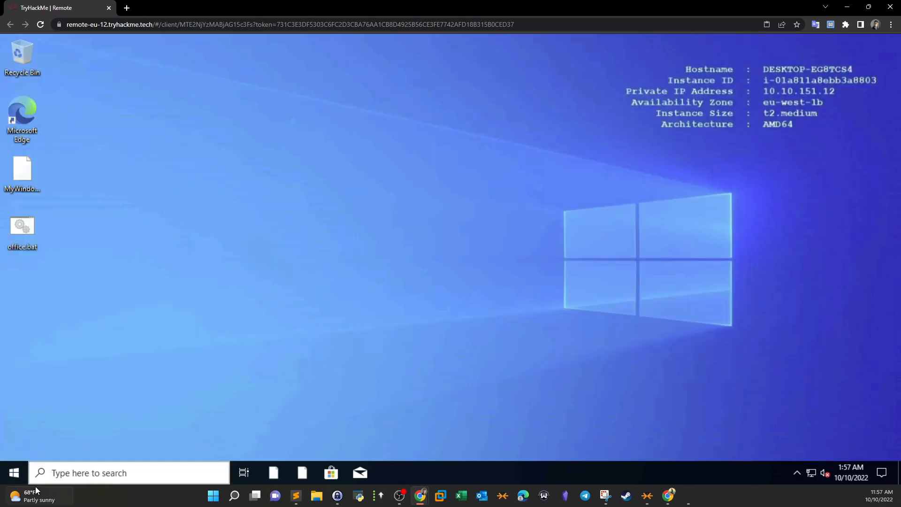
# Open App & browser control from the Windows Security page of Settings' Update & Security section
pyautogui.click(14, 474)
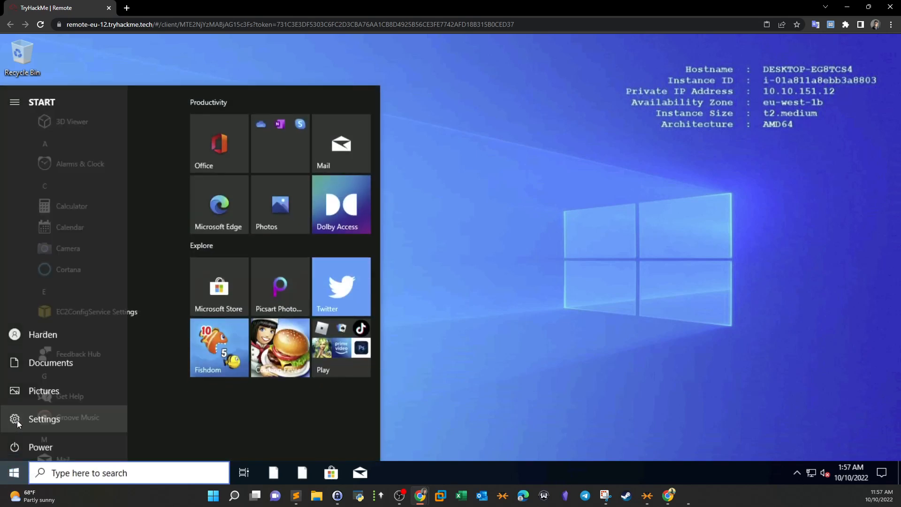
pyautogui.click(15, 417)
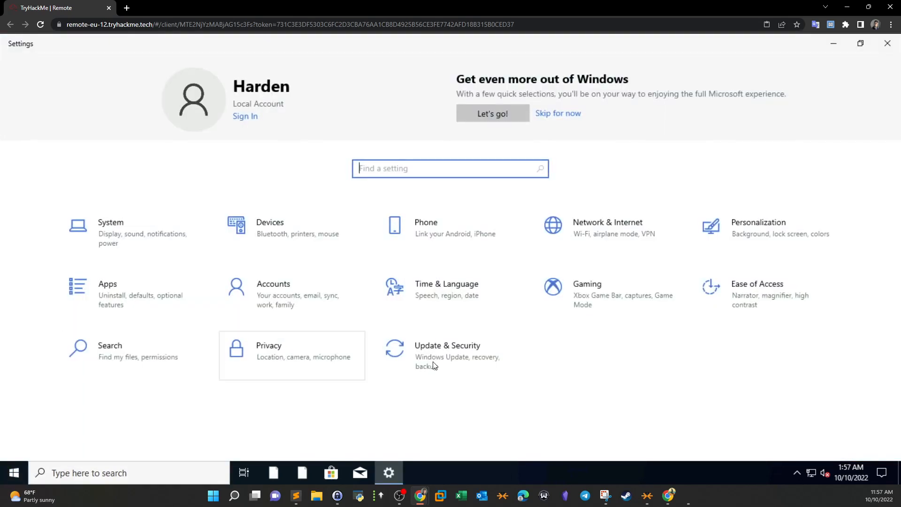
pyautogui.click(433, 366)
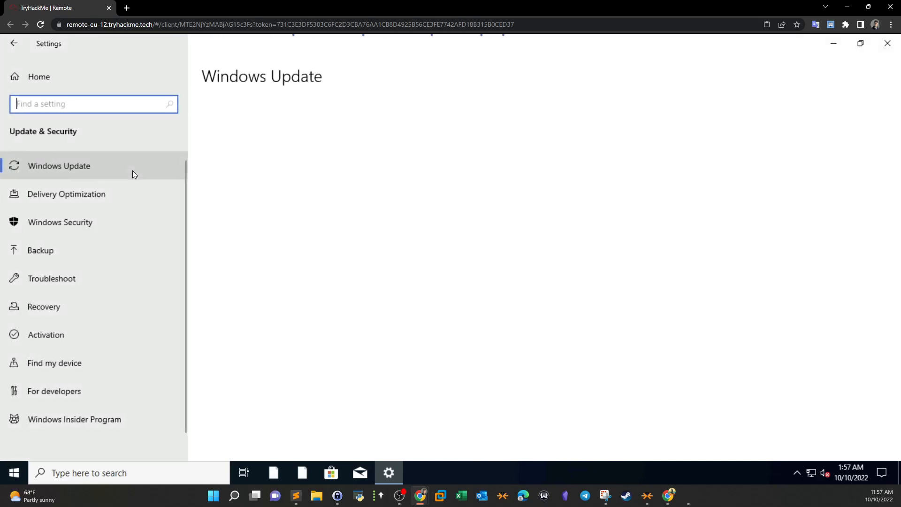
pyautogui.click(97, 224)
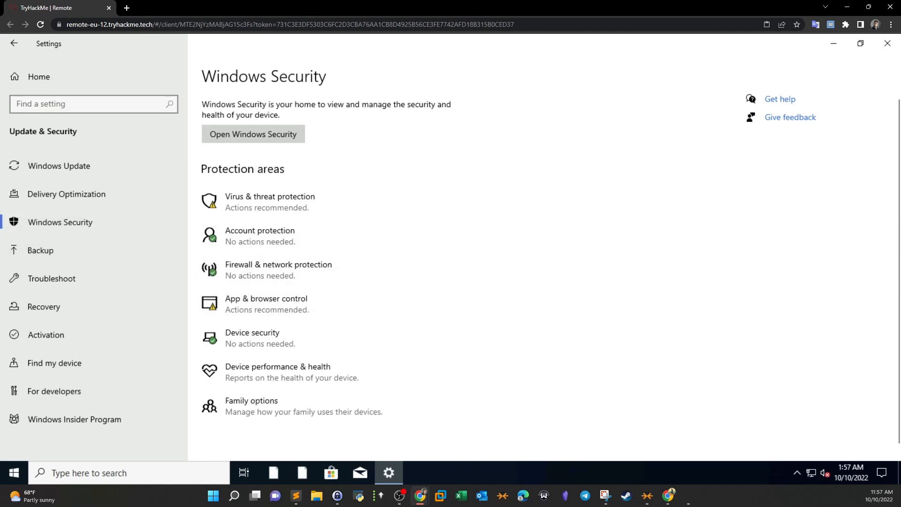
pyautogui.click(322, 311)
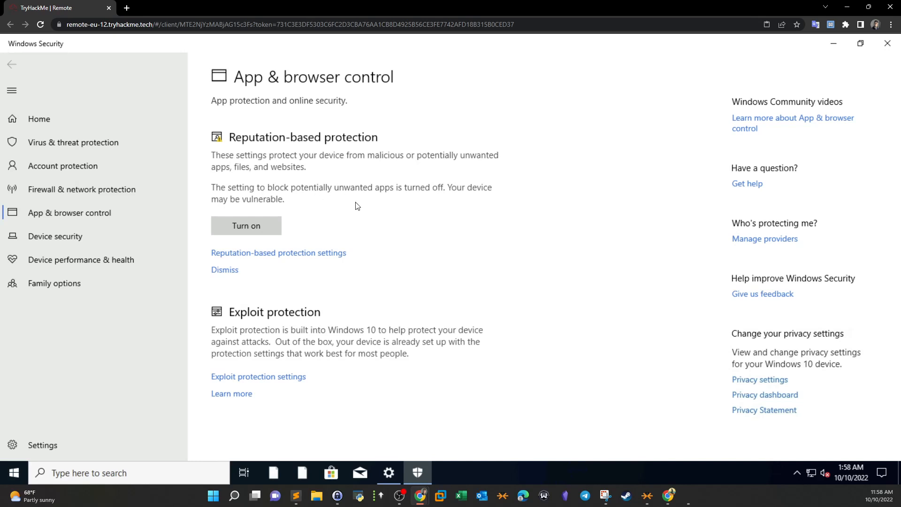
# Turn on reputation-based protection, allow Windows Security to make changes, and dismiss the backup notification
pyautogui.click(261, 225)
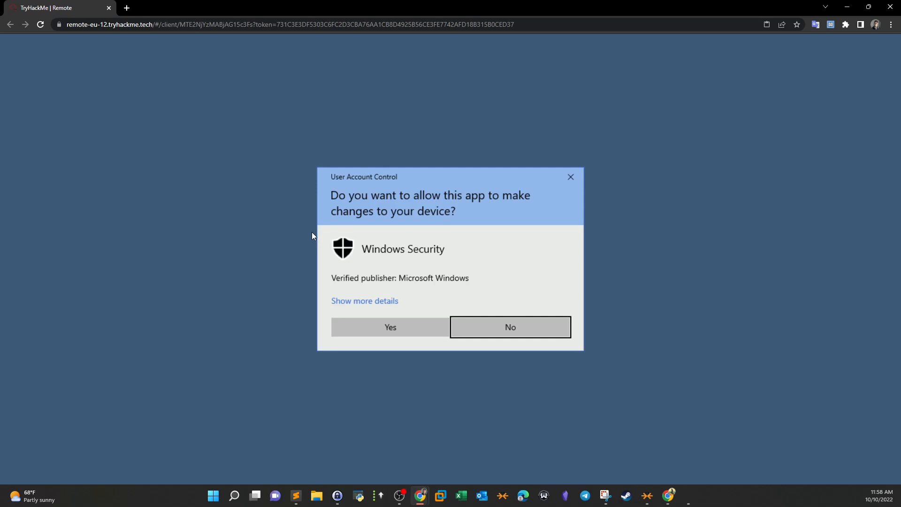
pyautogui.click(361, 331)
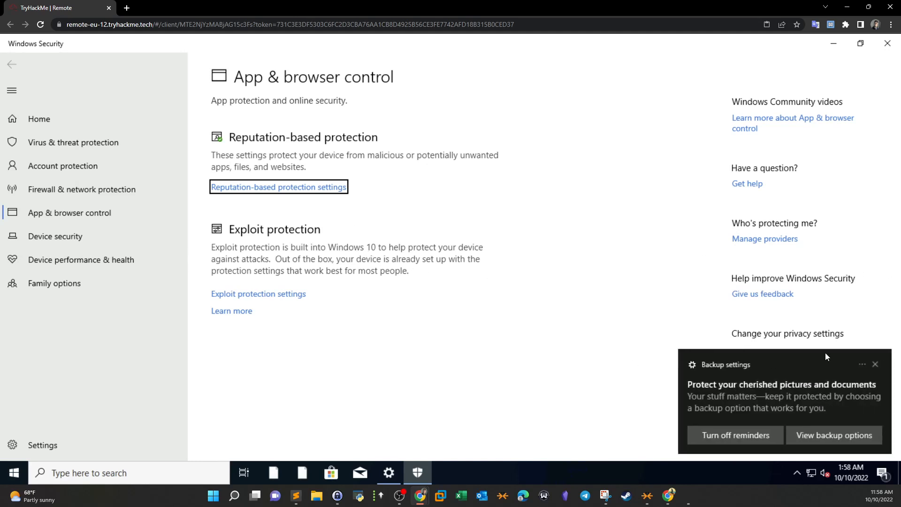
pyautogui.click(875, 365)
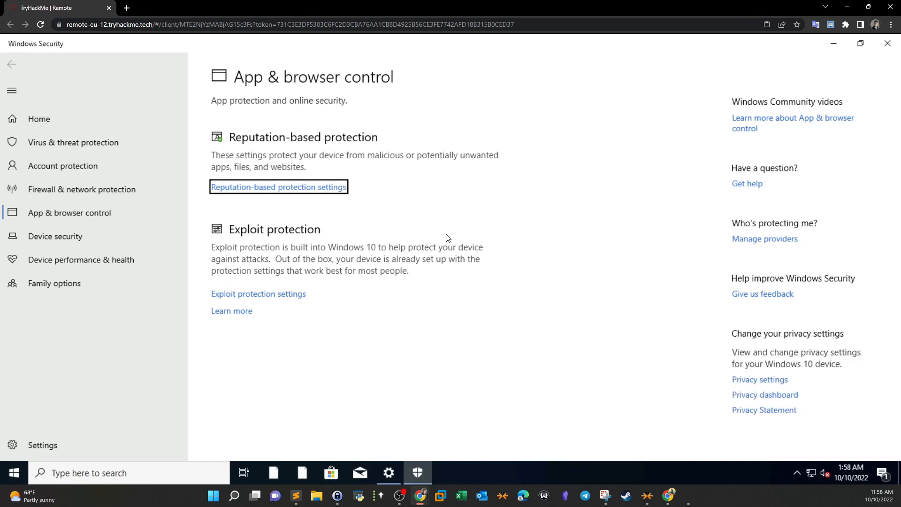
# Review the SmartScreen and unwanted app blocking options in the reputation-based protection settings, and close Windows Security and Settings
pyautogui.click(255, 187)
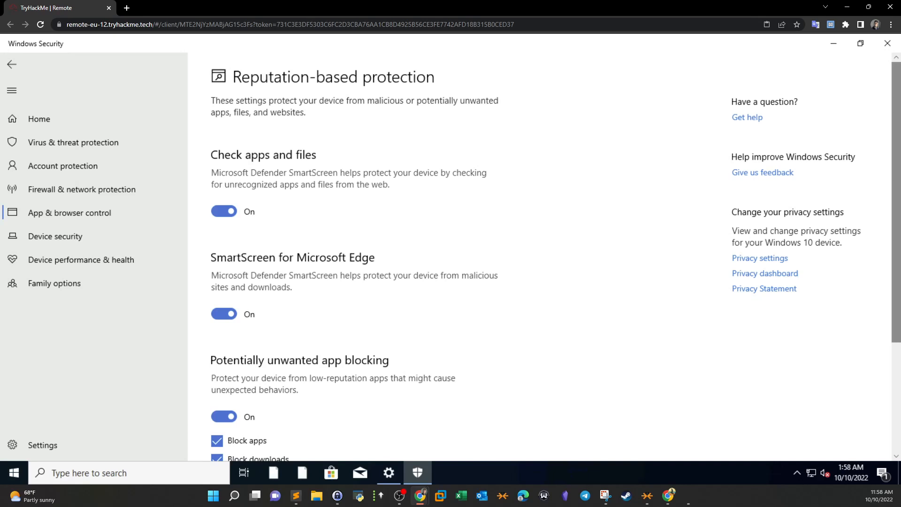
pyautogui.scroll(-3, 237, 324)
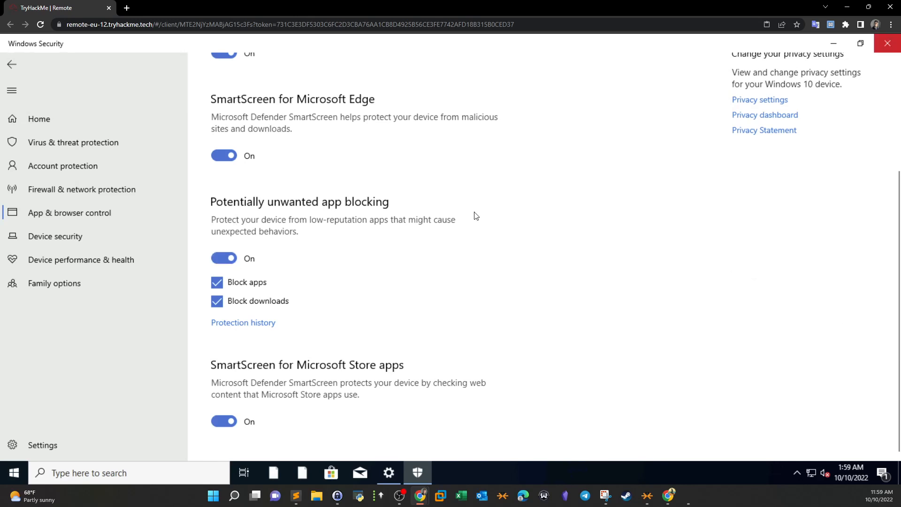
pyautogui.click(887, 44)
pyautogui.click(887, 43)
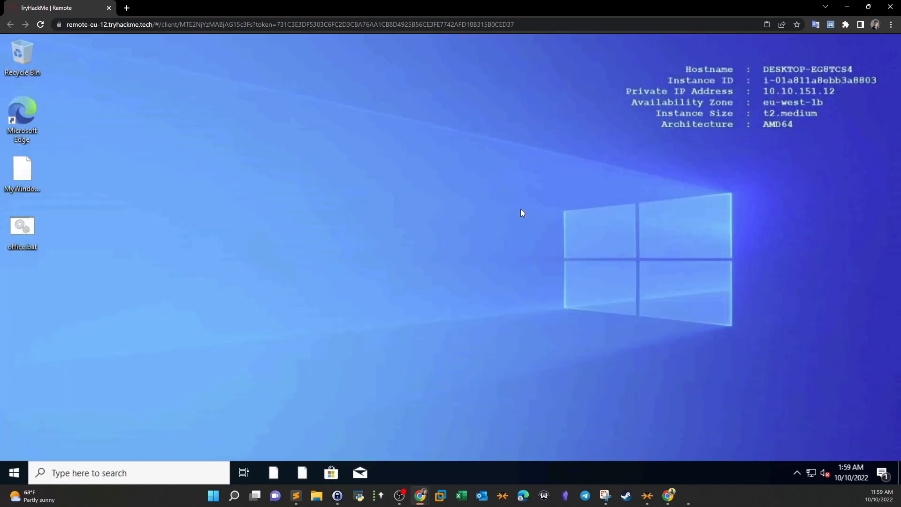
# Bring up the TryHackMe room page maximized and merge the remote machine's tab into the same browser window
pyautogui.moveTo(900, 129); pyautogui.dragTo(470, 157)
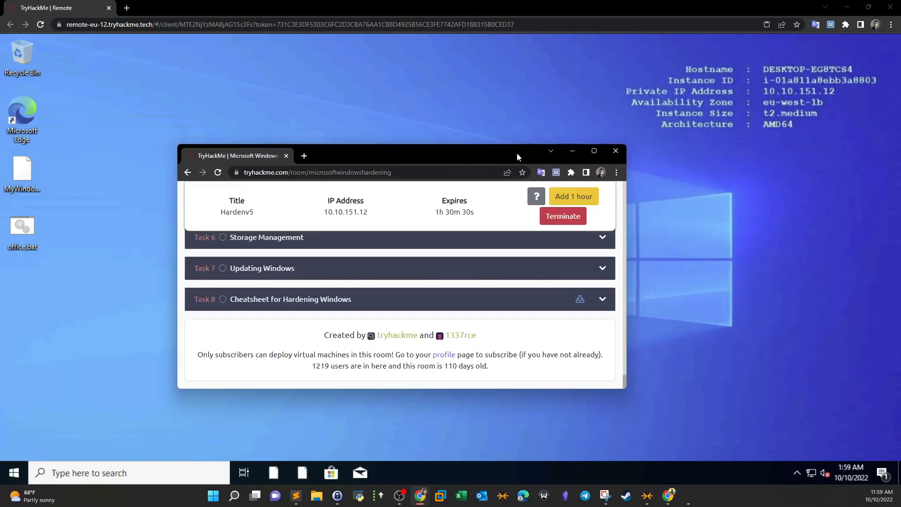
pyautogui.doubleClick(517, 153)
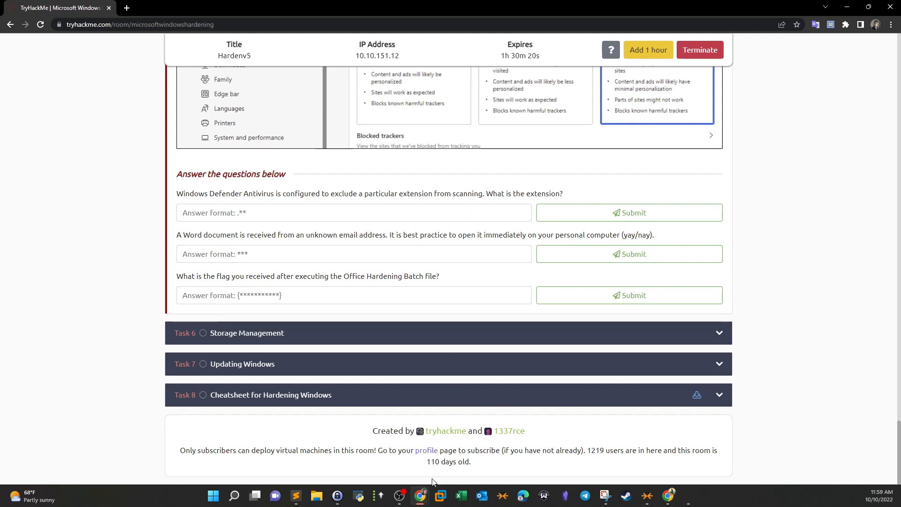
pyautogui.click(419, 497)
pyautogui.click(470, 450)
pyautogui.moveTo(78, 9); pyautogui.dragTo(193, 18)
pyautogui.click(90, 5)
pyautogui.click(145, 9)
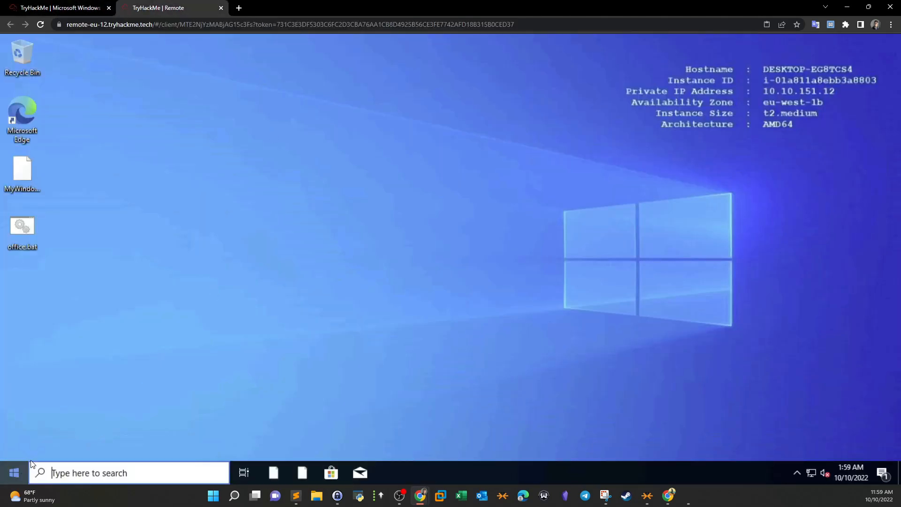
# On the remote machine, open Windows Security from Settings and go to the Virus & threat protection settings
pyautogui.click(13, 473)
pyautogui.click(24, 429)
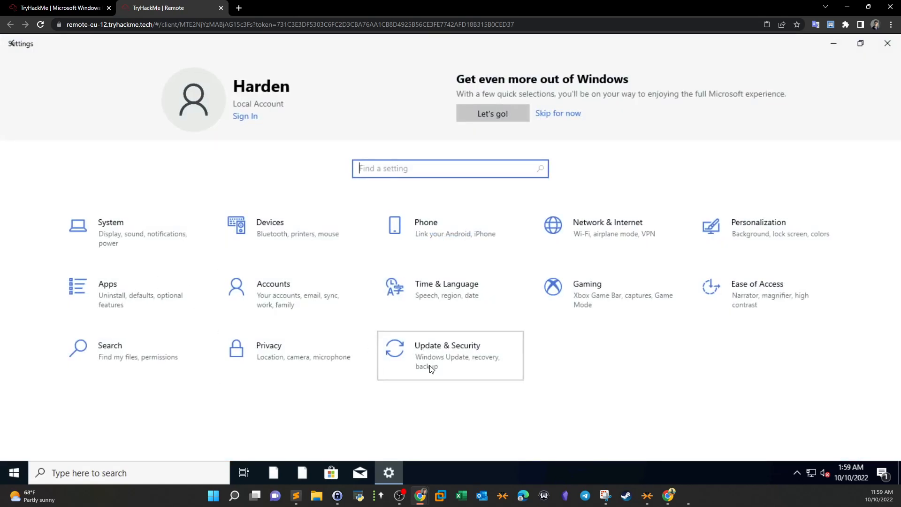
pyautogui.click(449, 350)
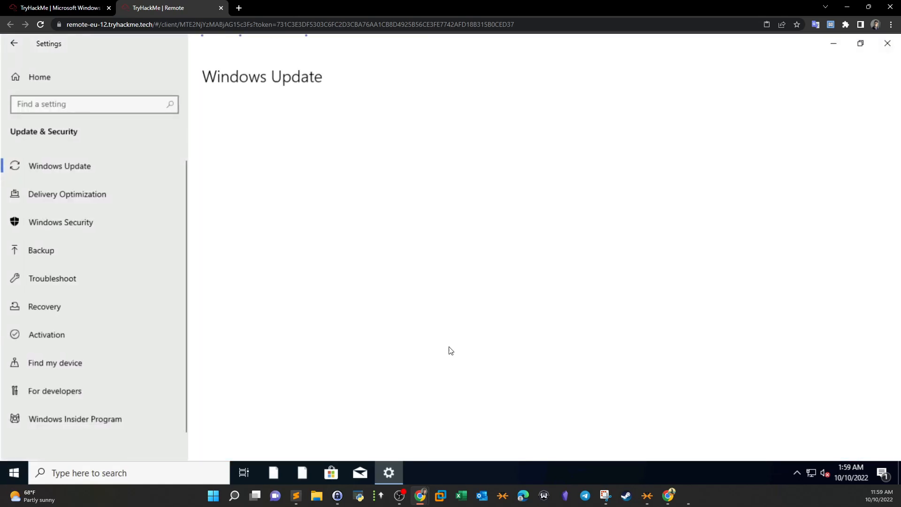
pyautogui.click(89, 224)
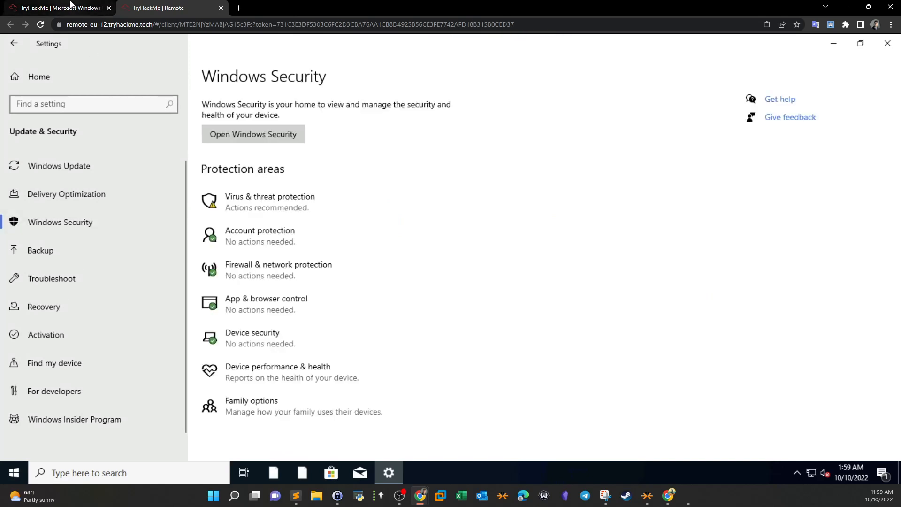
pyautogui.click(274, 141)
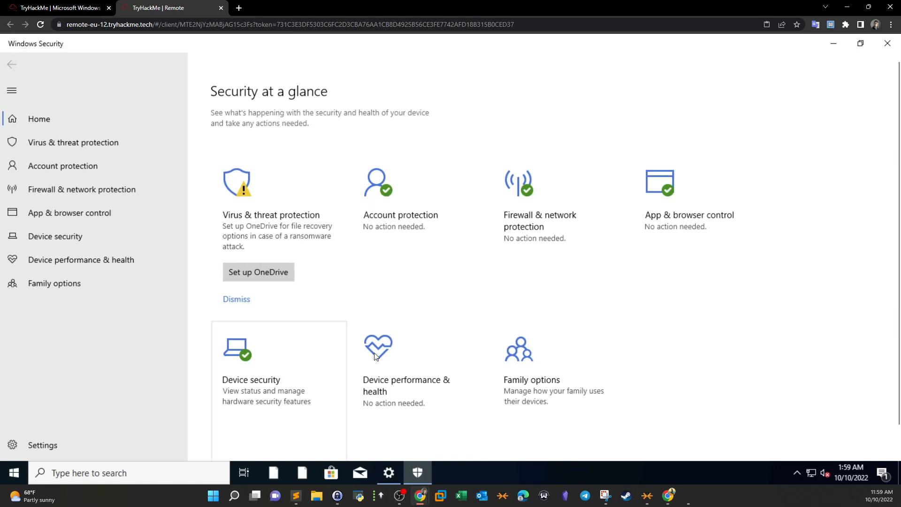
pyautogui.click(70, 143)
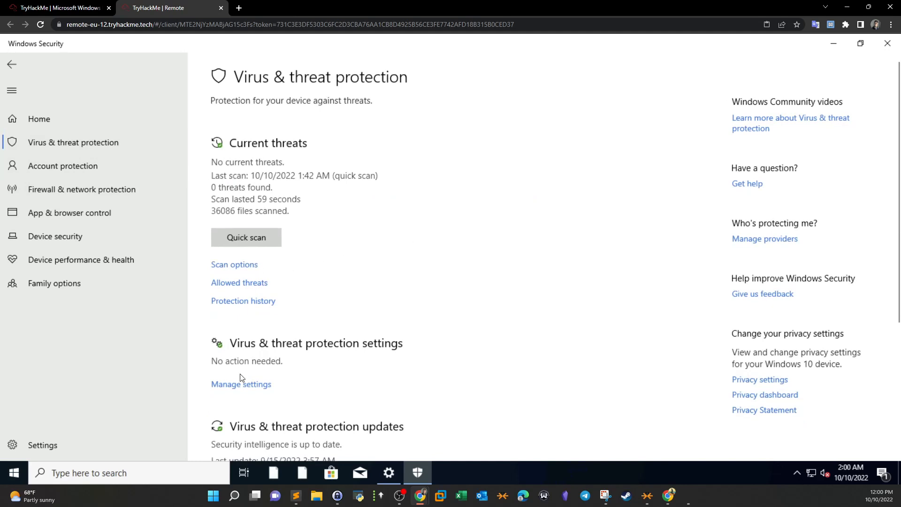
pyautogui.click(242, 386)
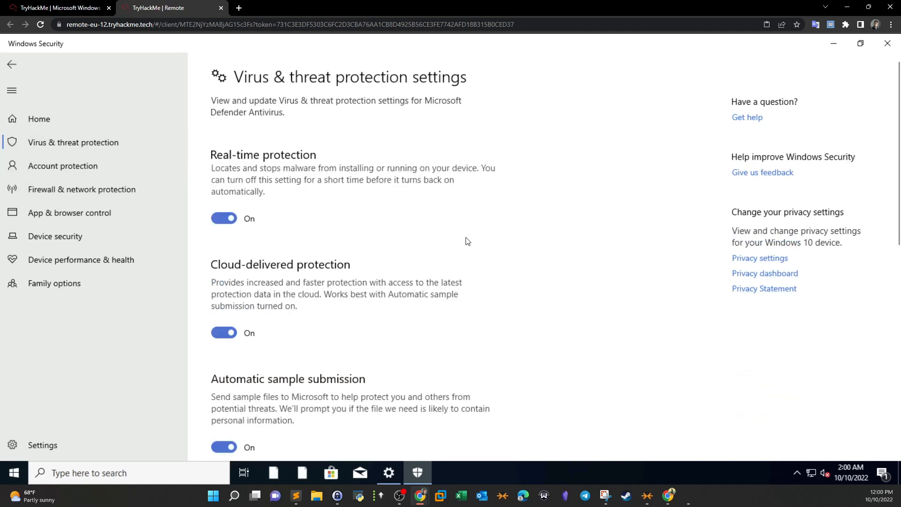
# Read the room's excluded-extension question, inspect the file type entry in Microsoft Defender's Exclusions, and return to the room page
pyautogui.click(71, 8)
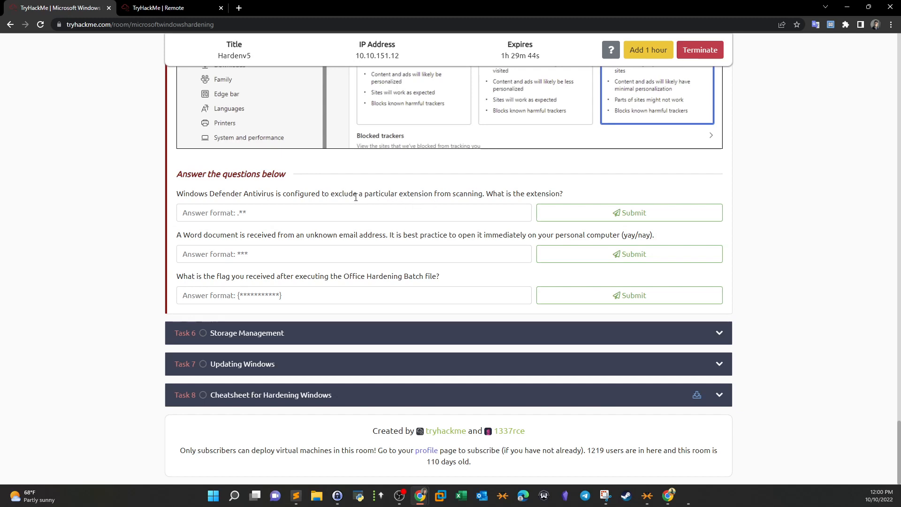
pyautogui.moveTo(329, 193); pyautogui.dragTo(449, 203)
pyautogui.hotkey('ctrl', 'Tab')
pyautogui.scroll(-10, 463, 201)
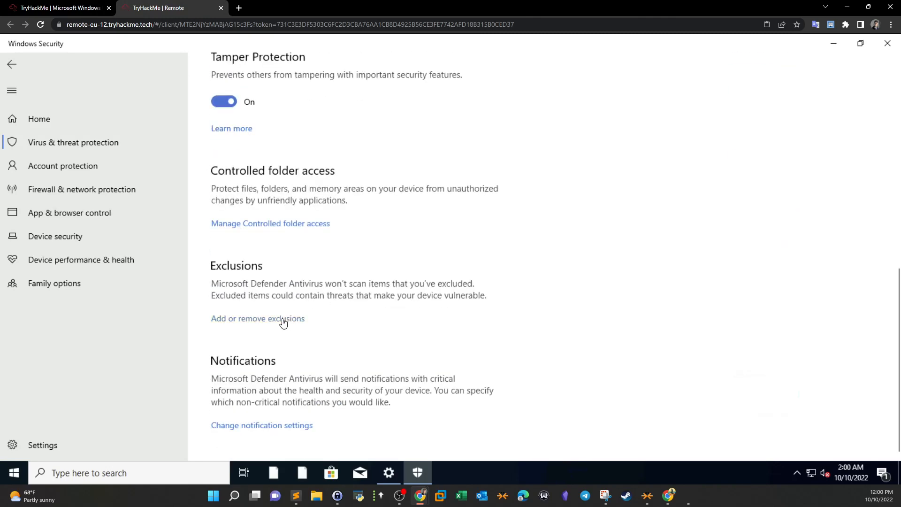
pyautogui.click(283, 322)
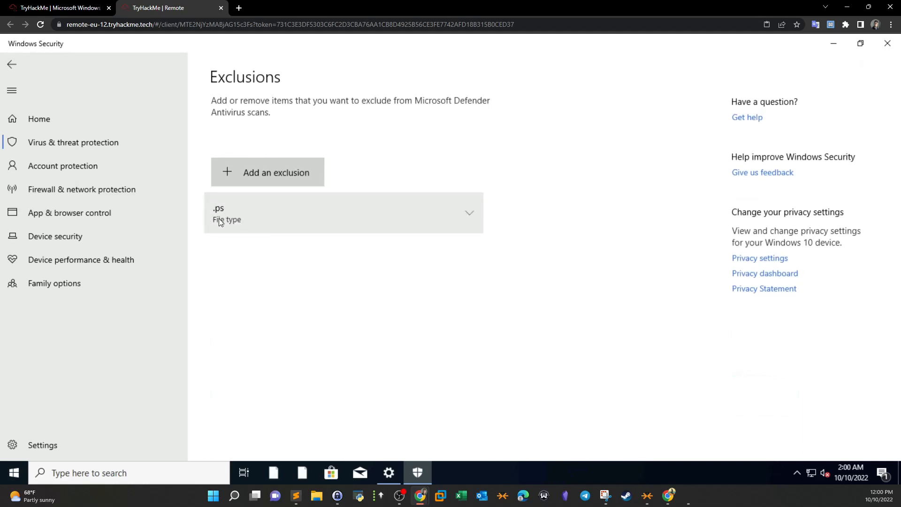
pyautogui.click(473, 212)
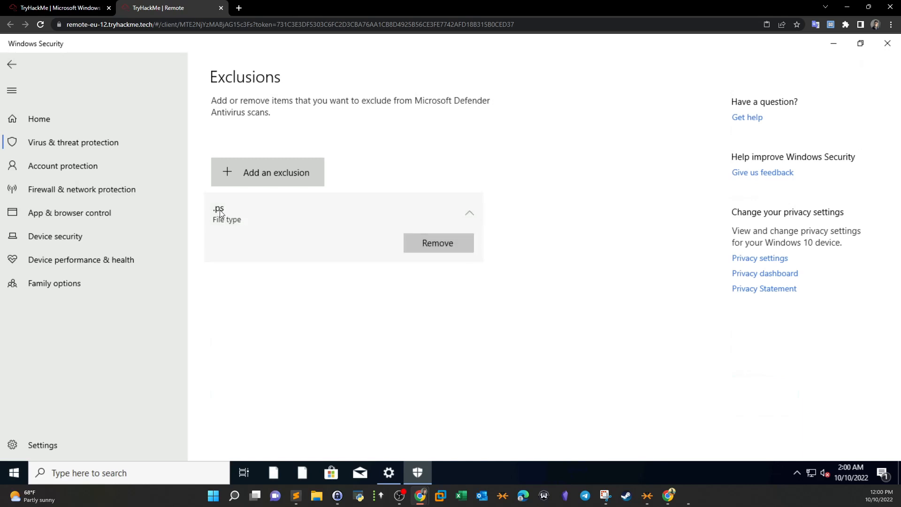
pyautogui.click(66, 8)
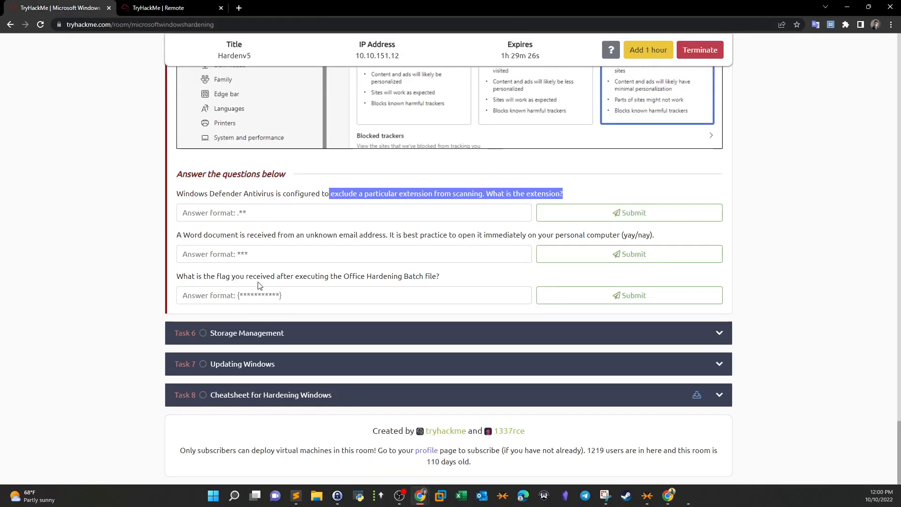
# Answer the question about the extension excluded from Windows Defender scanning with ".ps" and submit it
pyautogui.click(254, 215)
pyautogui.write('.ps')
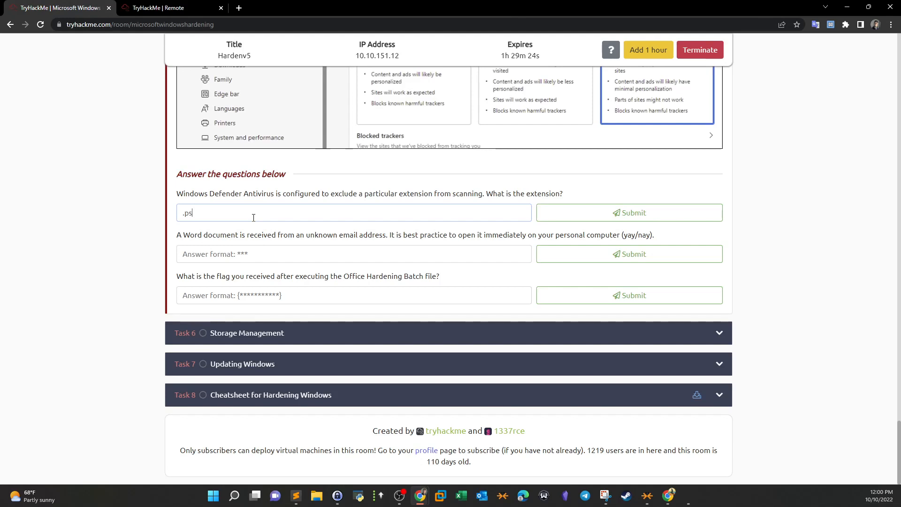
pyautogui.click(630, 221)
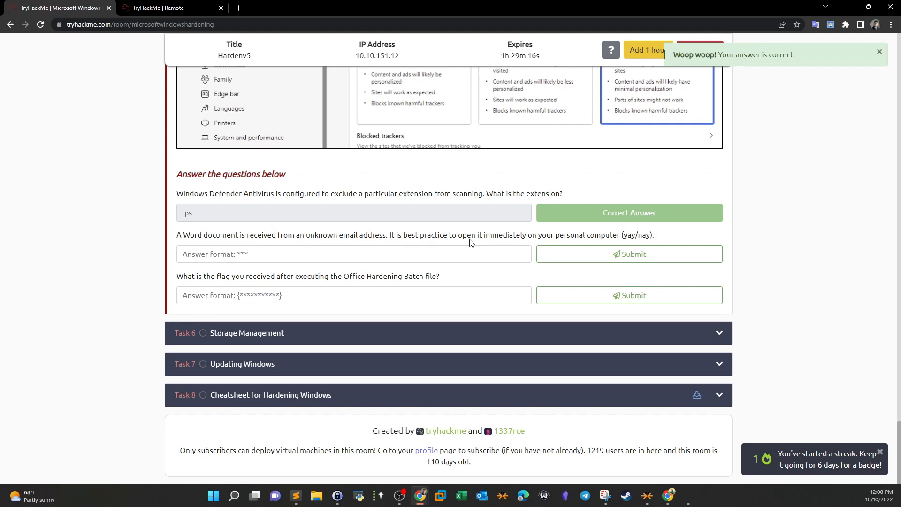
# Answer the question about opening a Word document from an unknown email address with "nay" and submit it
pyautogui.click(443, 257)
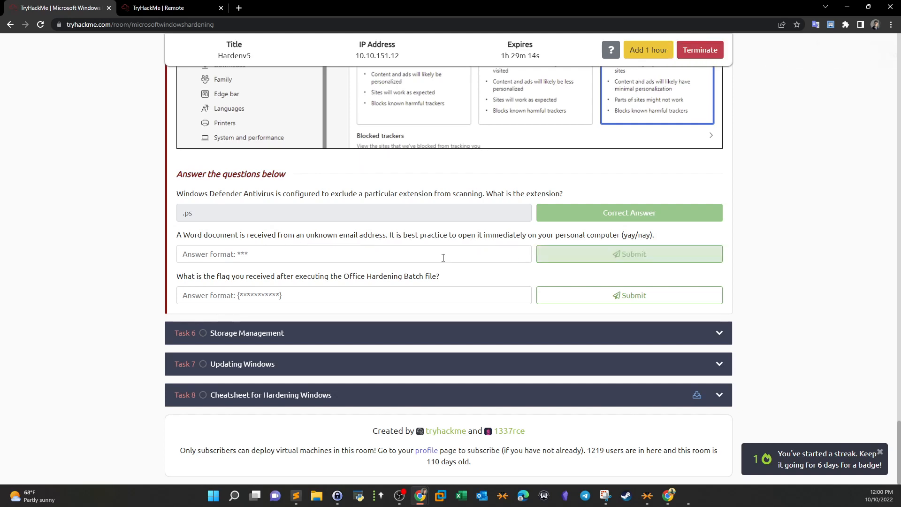
pyautogui.write('nay')
pyautogui.moveTo(310, 235); pyautogui.dragTo(381, 235)
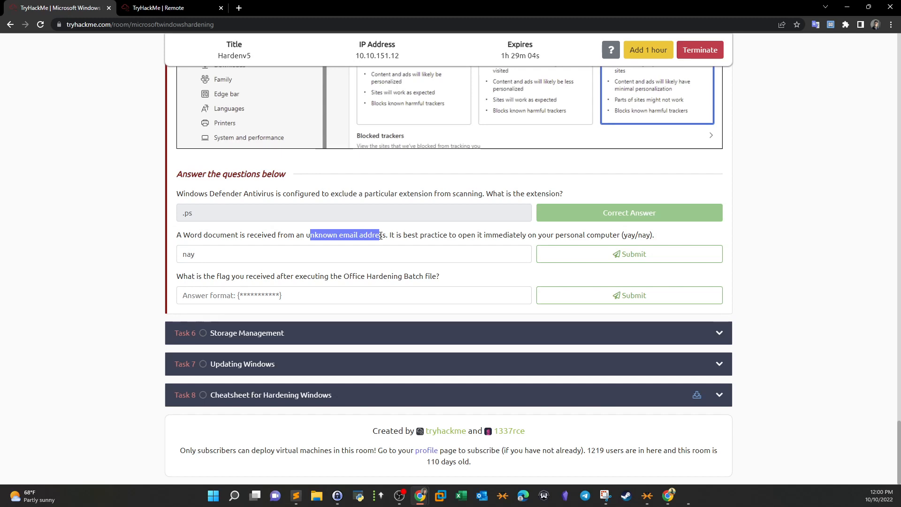
pyautogui.click(629, 254)
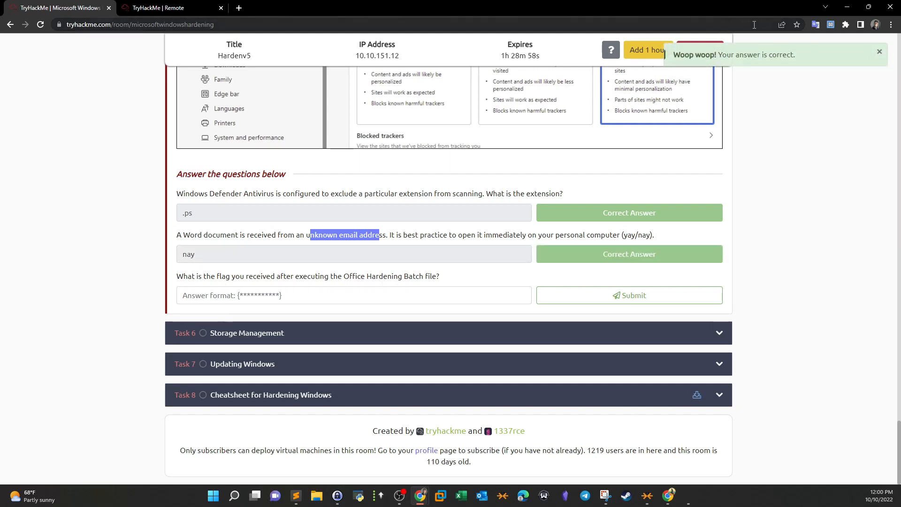
# On the remote machine, close Windows Security and Settings, and open office.bat from the desktop for editing
pyautogui.hotkey('ctrl', 'Tab')
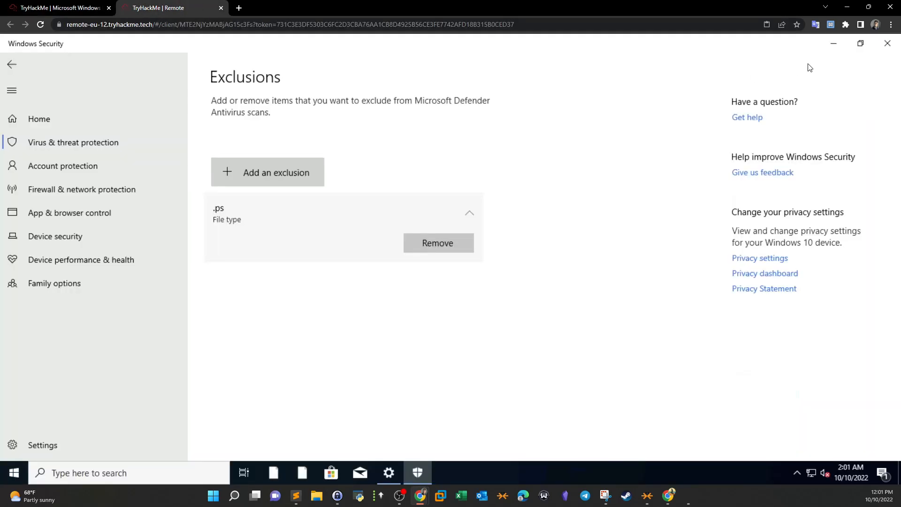
pyautogui.click(886, 44)
pyautogui.click(886, 44)
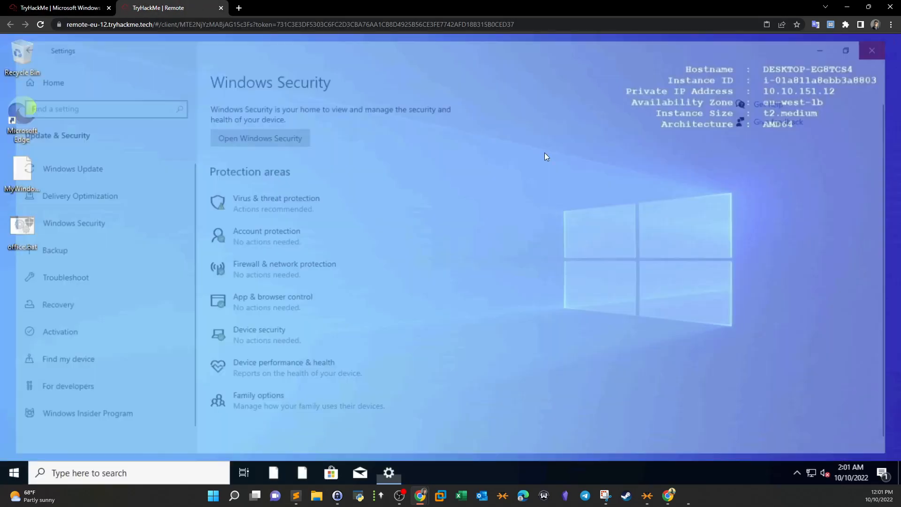
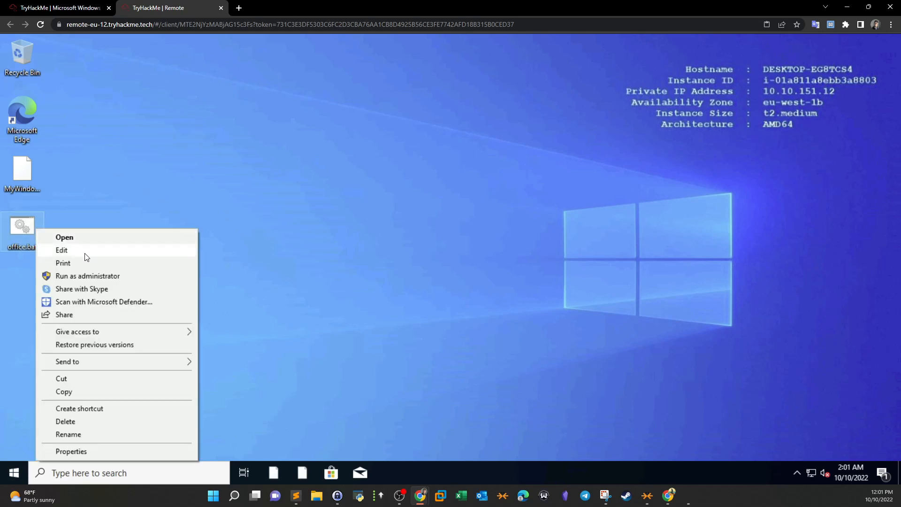
pyautogui.click(86, 258)
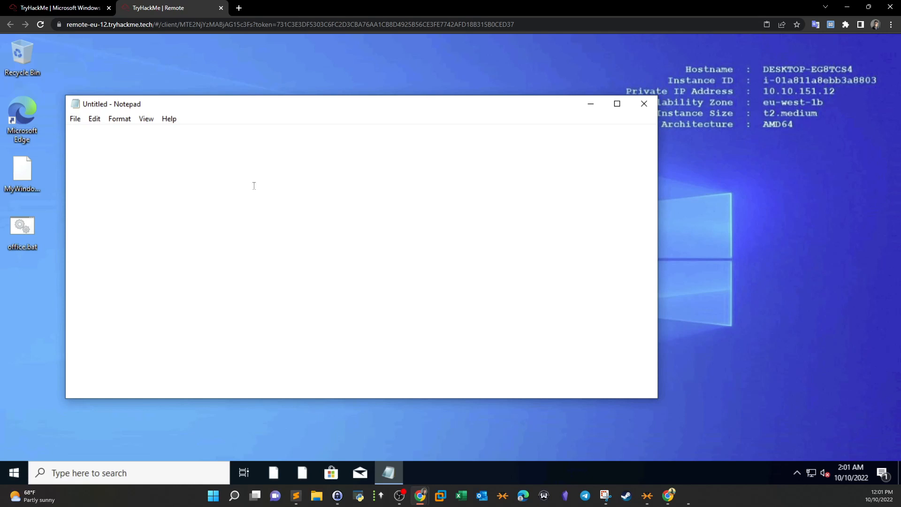
# Check the room page's flag question and move the room tab out of the remote machine's browser window
pyautogui.click(56, 7)
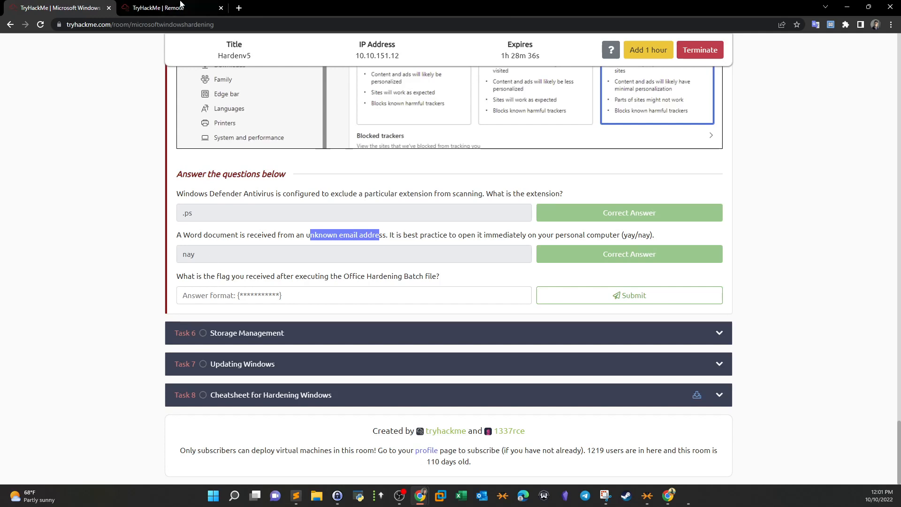
pyautogui.hotkey('ctrl', 'Tab')
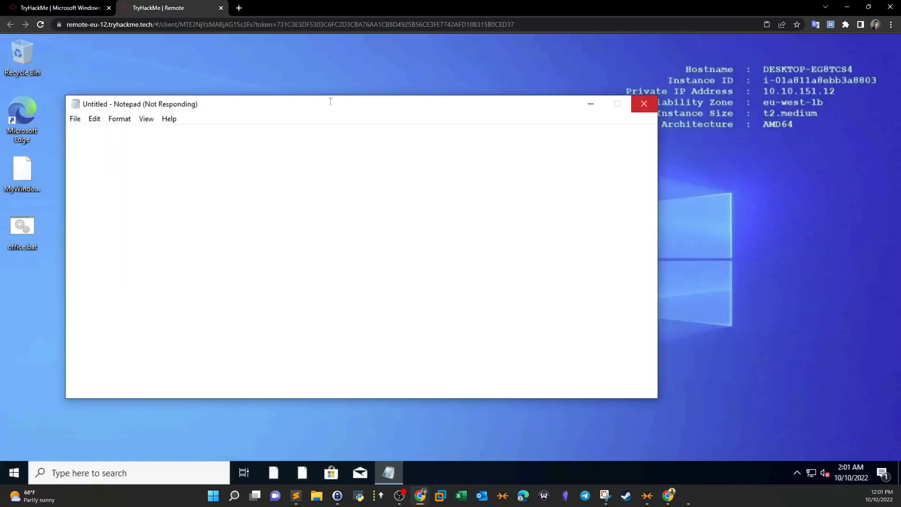
pyautogui.moveTo(94, 8); pyautogui.dragTo(900, 198)
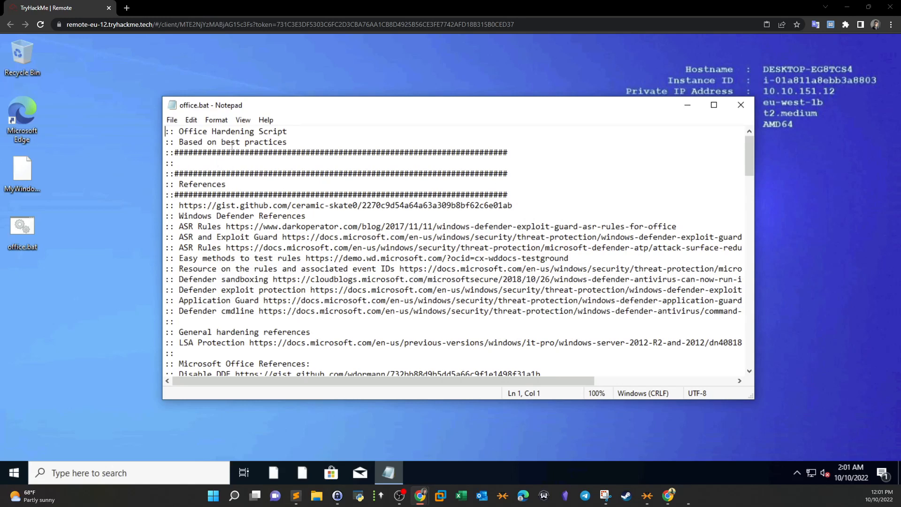
# Read the references at the start of office.bat and the beginning of its Windows Defender configuration section
pyautogui.scroll(-1, 263, 180)
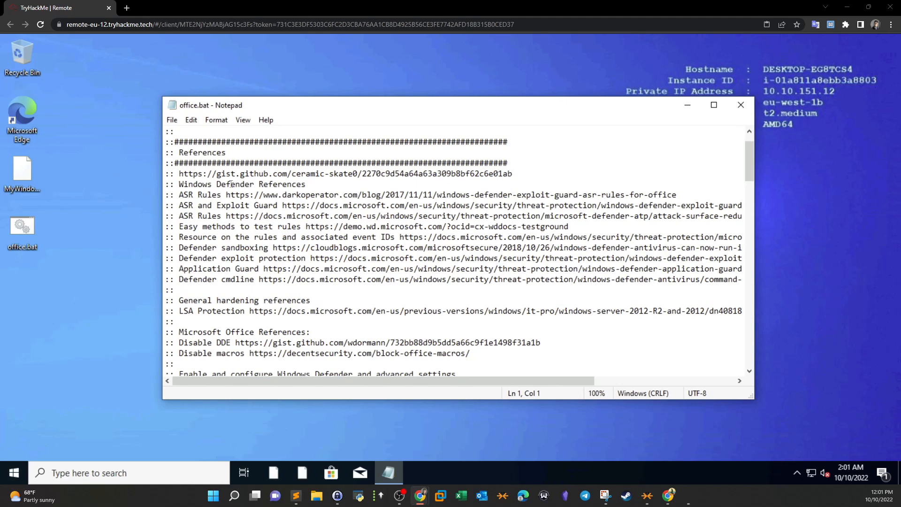
pyautogui.scroll(-5, 231, 184)
pyautogui.scroll(5, 231, 184)
pyautogui.scroll(-4, 238, 182)
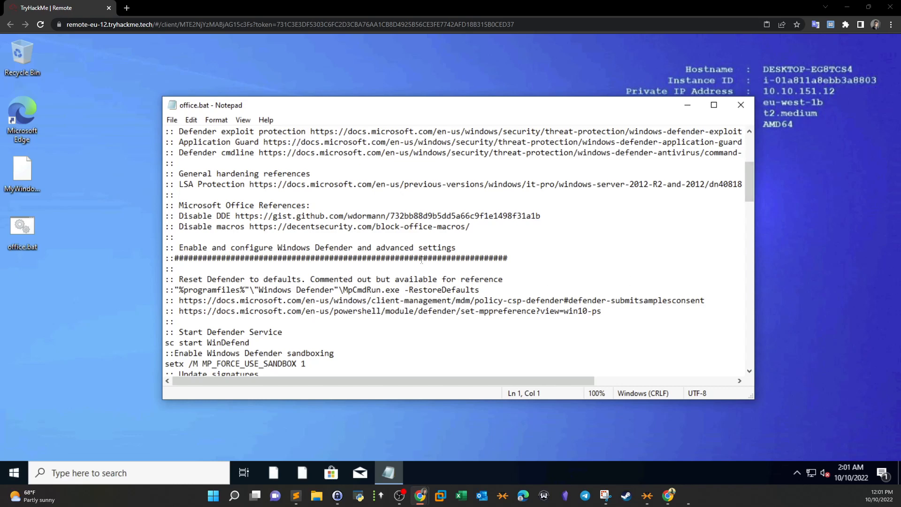
pyautogui.scroll(-1, 420, 245)
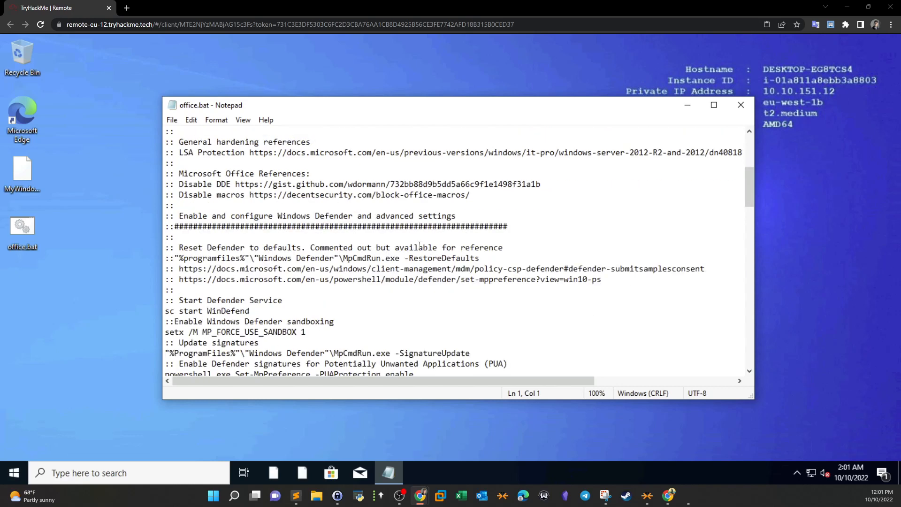
pyautogui.scroll(-2, 420, 245)
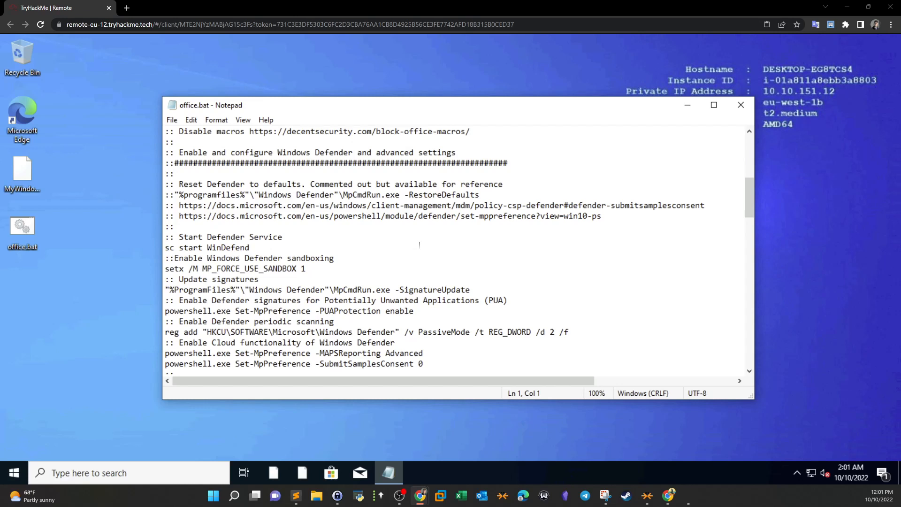
pyautogui.scroll(-1, 420, 245)
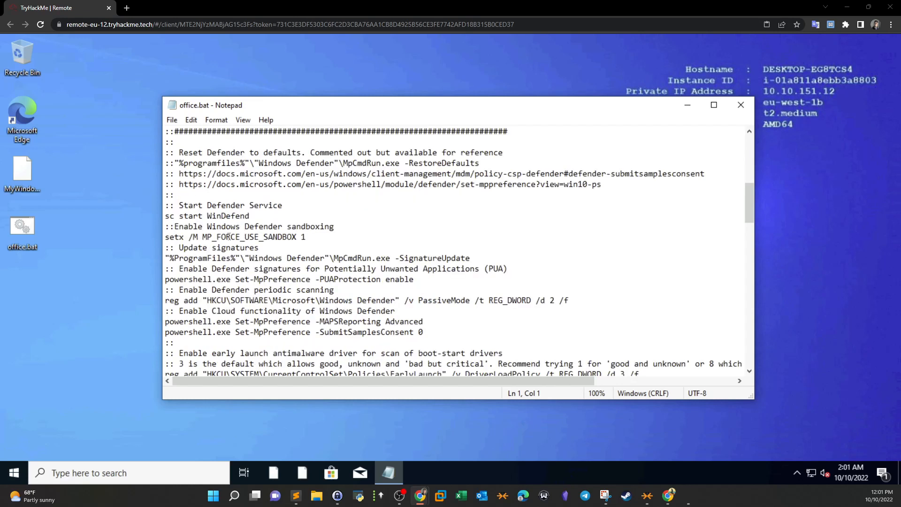
# Examine the script's Defender commands for sandboxing, unwanted applications, periodic scanning, cloud functionality and early launch antimalware, plus the Office attack surface reduction rules
pyautogui.moveTo(268, 238); pyautogui.dragTo(222, 237)
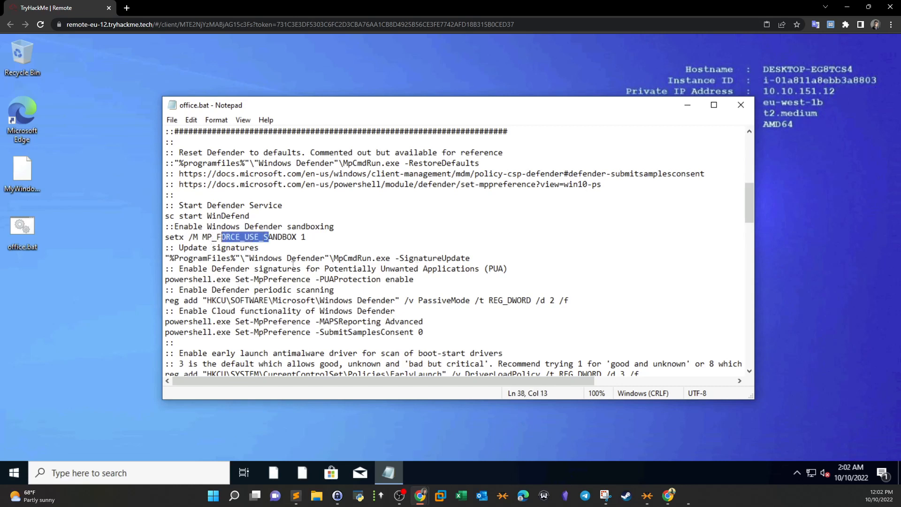
pyautogui.moveTo(269, 268); pyautogui.dragTo(415, 266)
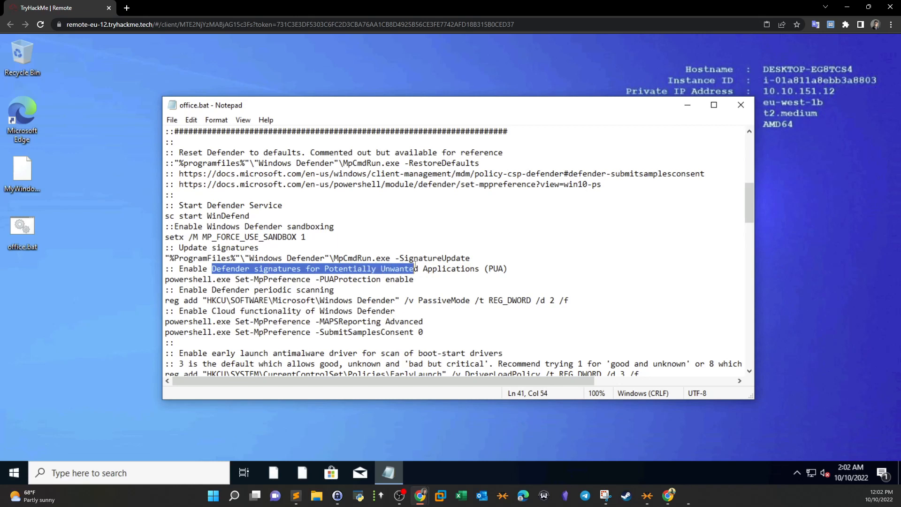
pyautogui.moveTo(196, 290); pyautogui.dragTo(327, 289)
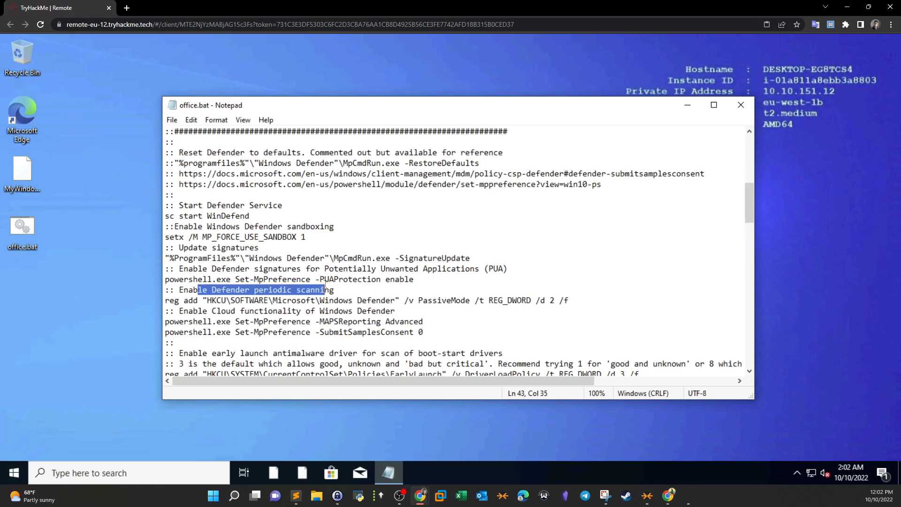
pyautogui.scroll(-2, 325, 284)
pyautogui.moveTo(188, 247); pyautogui.dragTo(364, 251)
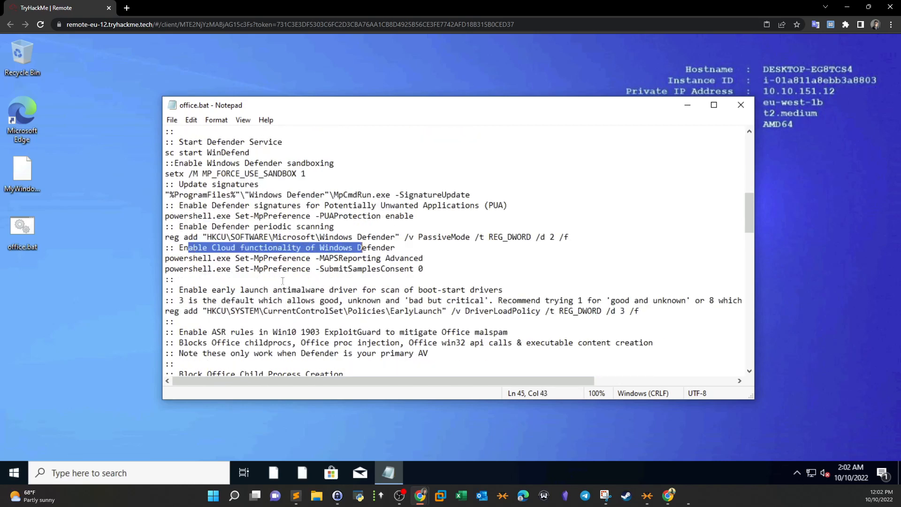
pyautogui.scroll(-1, 282, 280)
pyautogui.moveTo(197, 257); pyautogui.dragTo(466, 257)
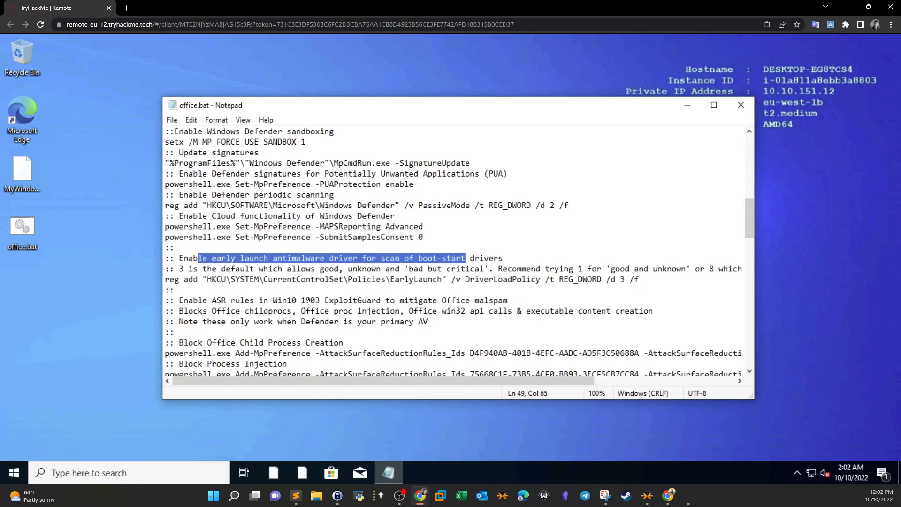
pyautogui.scroll(-2, 309, 302)
pyautogui.moveTo(179, 280); pyautogui.dragTo(352, 278)
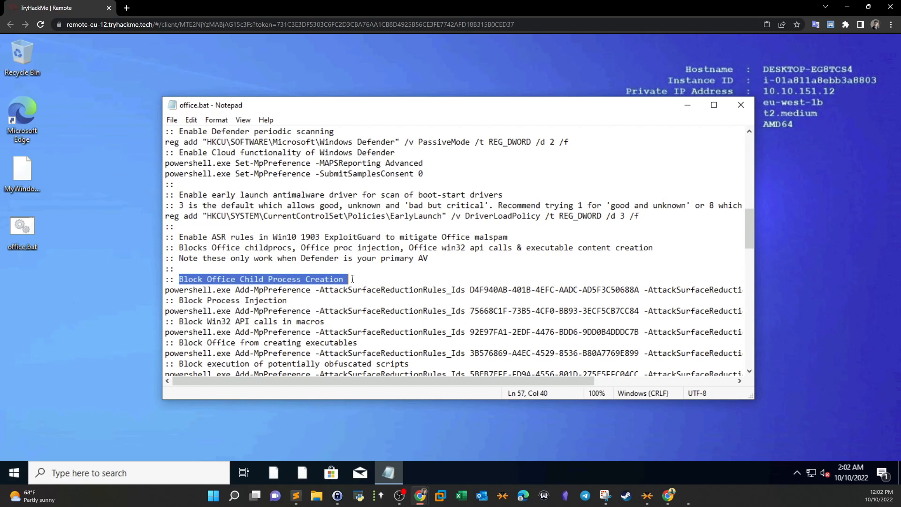
pyautogui.moveTo(212, 301); pyautogui.dragTo(250, 300)
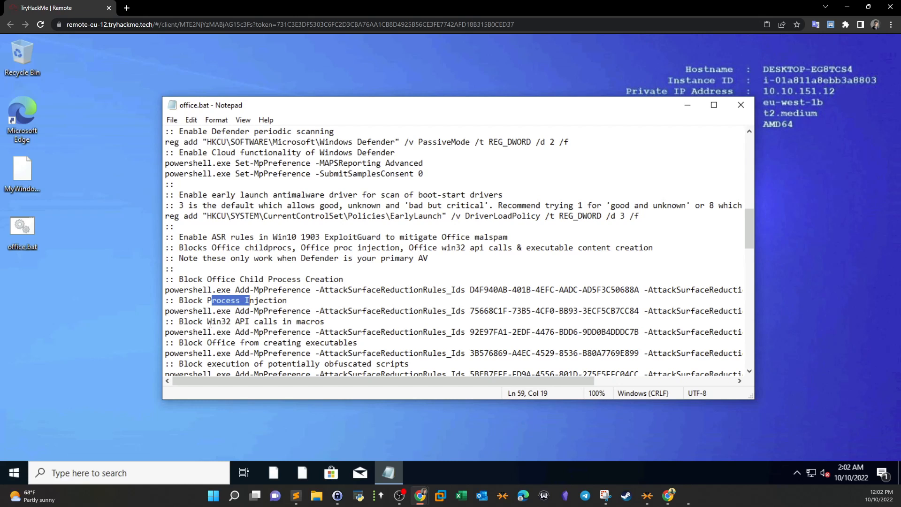
pyautogui.moveTo(209, 322); pyautogui.dragTo(235, 322)
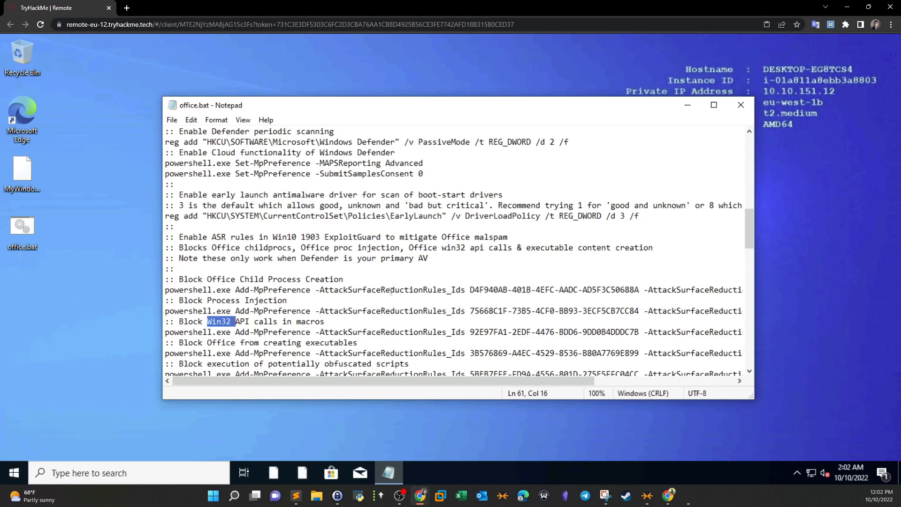
# Read the final attack surface reduction rules in office.bat and the introduction to its Microsoft Office security settings section, including macros and ProtectedView
pyautogui.scroll(-8, 393, 291)
pyautogui.scroll(-2, 389, 291)
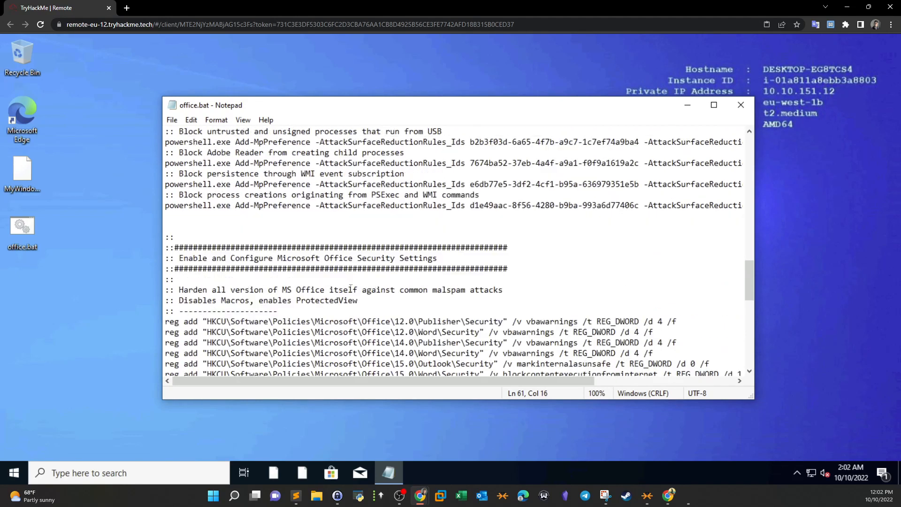
pyautogui.moveTo(184, 258); pyautogui.dragTo(443, 262)
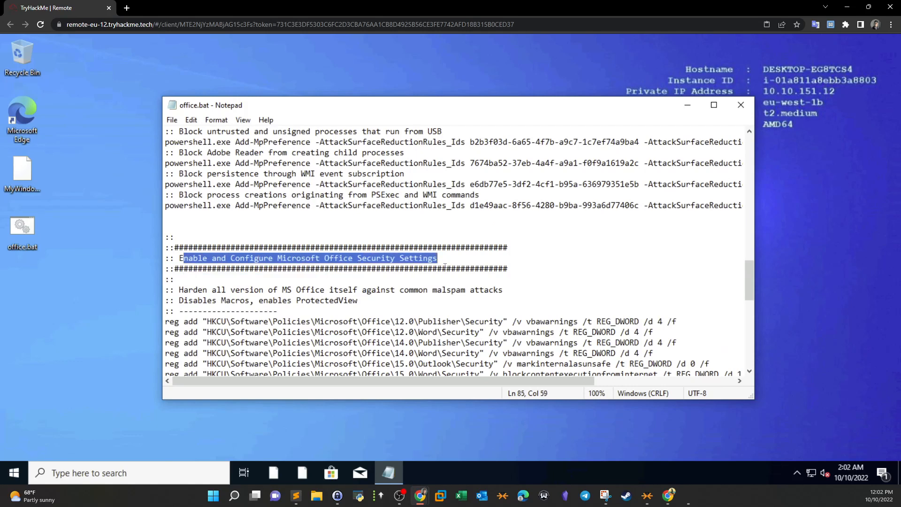
pyautogui.scroll(-2, 449, 277)
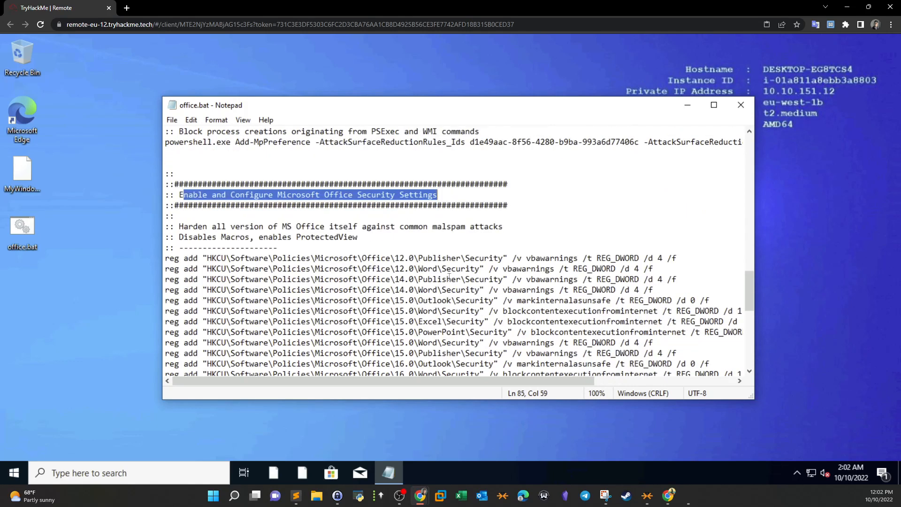
pyautogui.moveTo(179, 226); pyautogui.dragTo(496, 230)
pyautogui.moveTo(207, 237); pyautogui.dragTo(241, 237)
pyautogui.moveTo(352, 237); pyautogui.dragTo(292, 238)
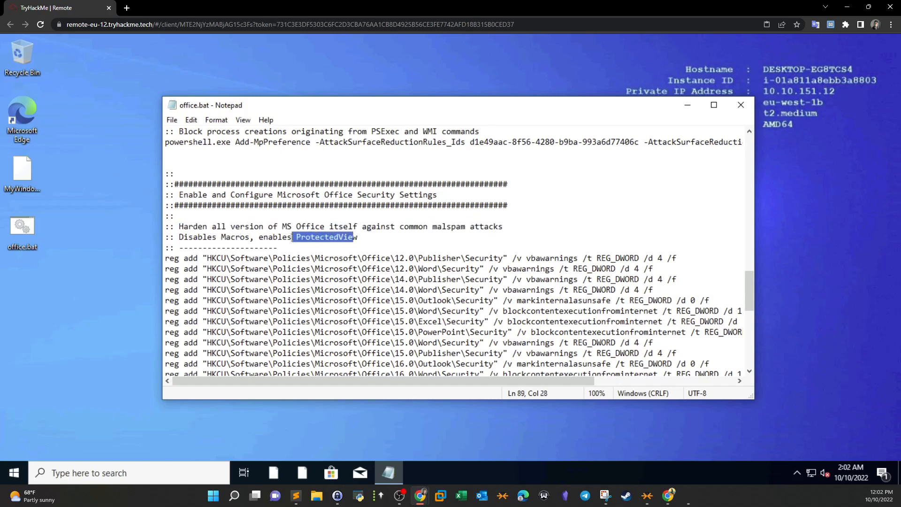
# Examine the script's Office registry commands for macro and DDE hardening, its Windows Update settings and the closing echo command
pyautogui.scroll(-4, 533, 303)
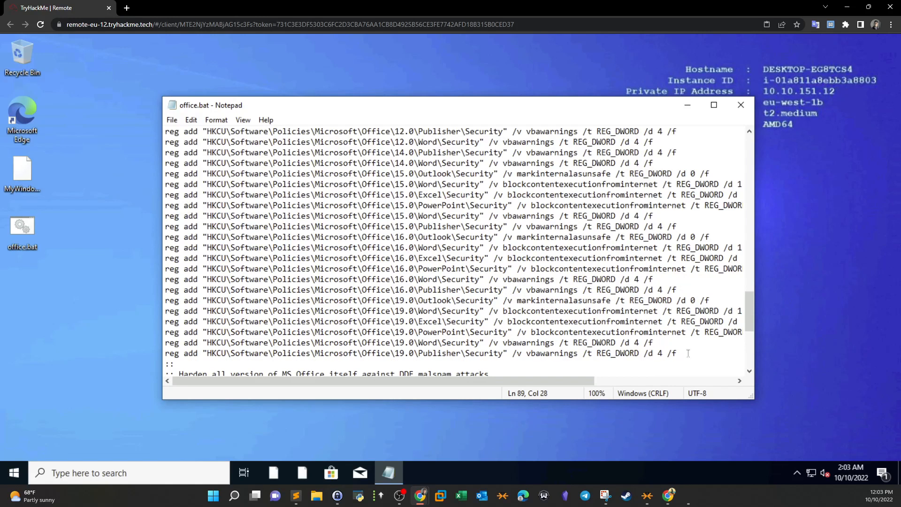
pyautogui.scroll(-3, 377, 249)
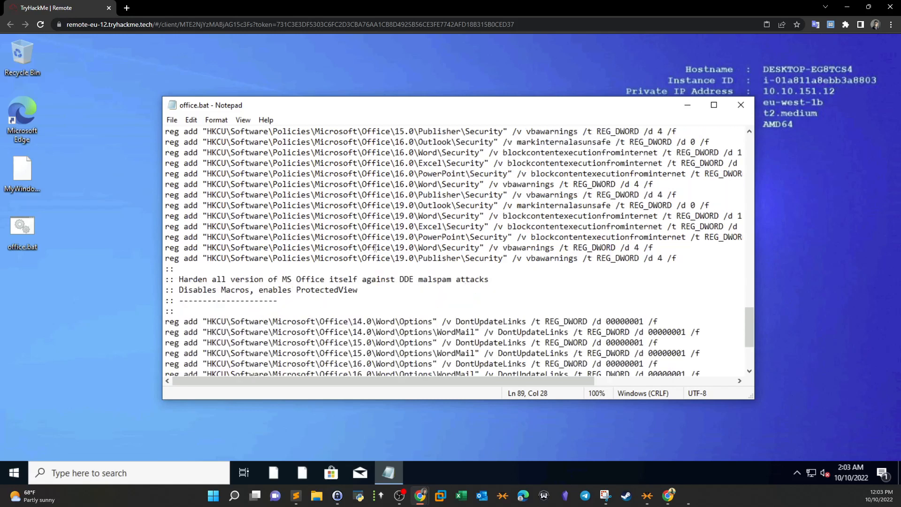
pyautogui.scroll(-3, 376, 249)
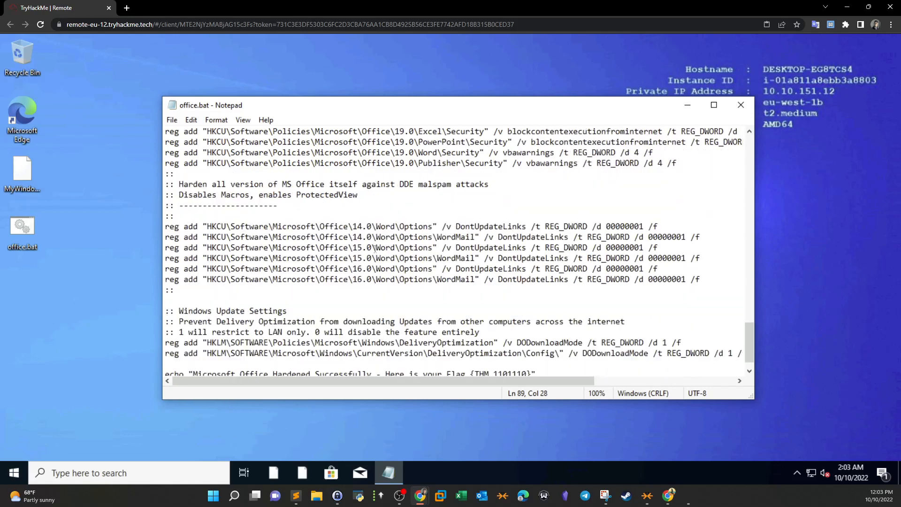
pyautogui.scroll(10, 357, 249)
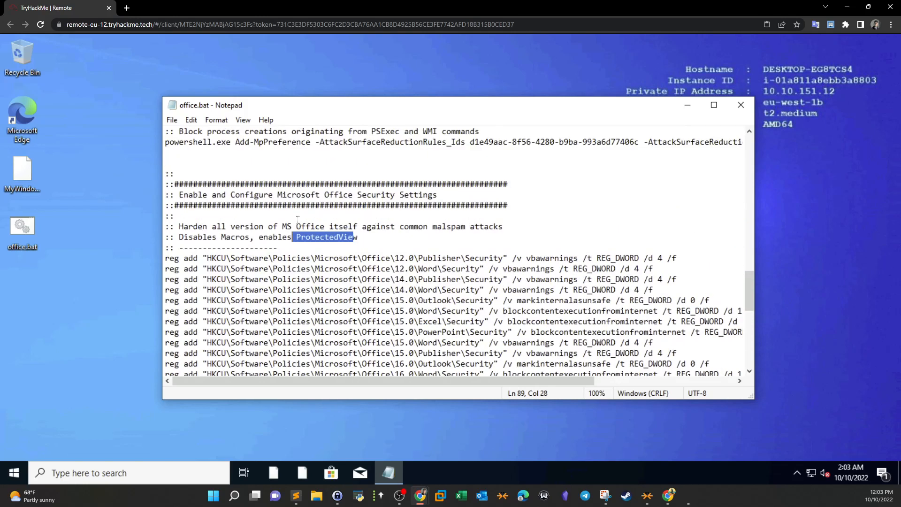
pyautogui.moveTo(179, 238); pyautogui.dragTo(240, 238)
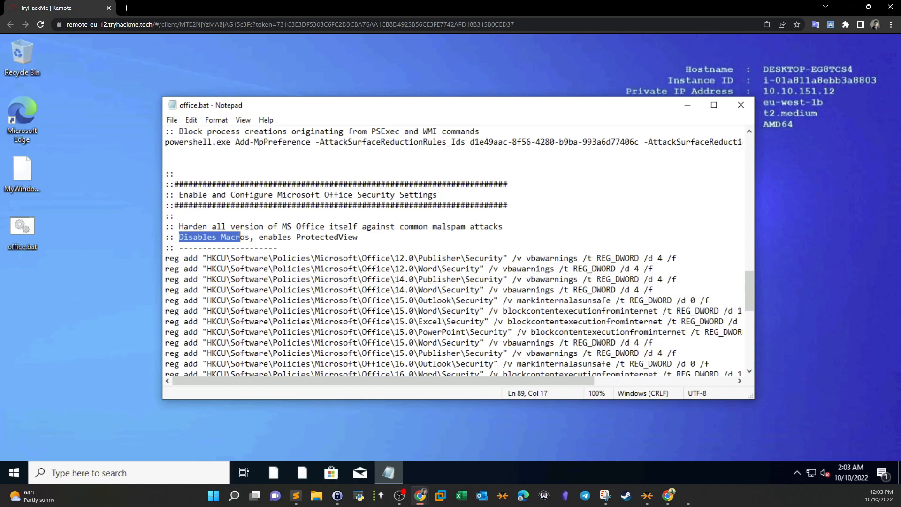
pyautogui.scroll(-6, 386, 316)
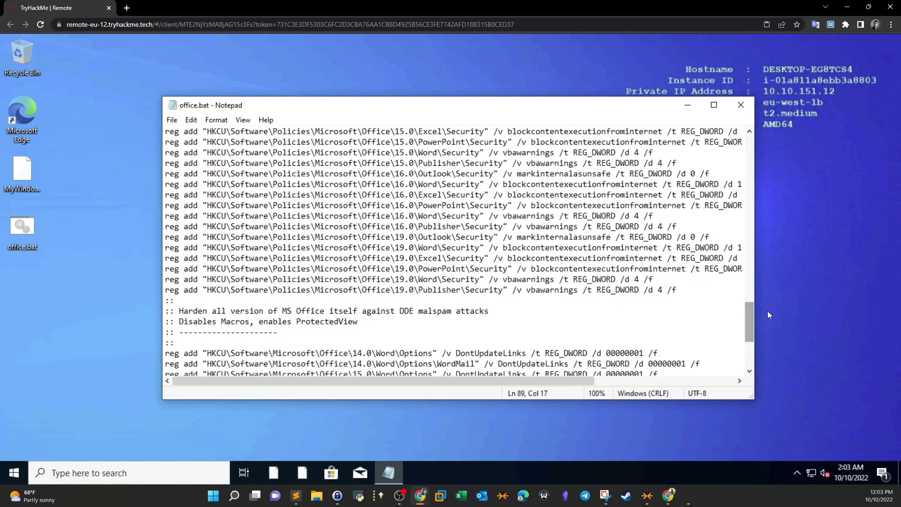
pyautogui.moveTo(745, 312); pyautogui.dragTo(749, 356)
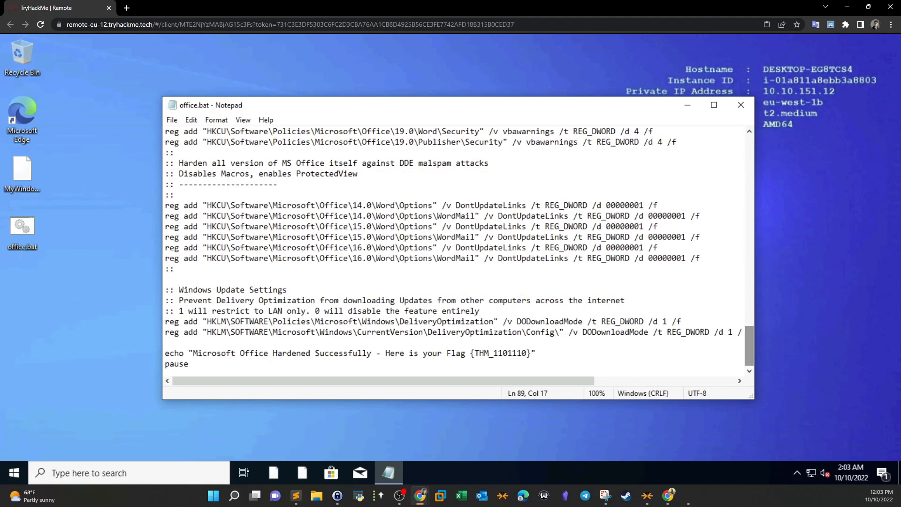
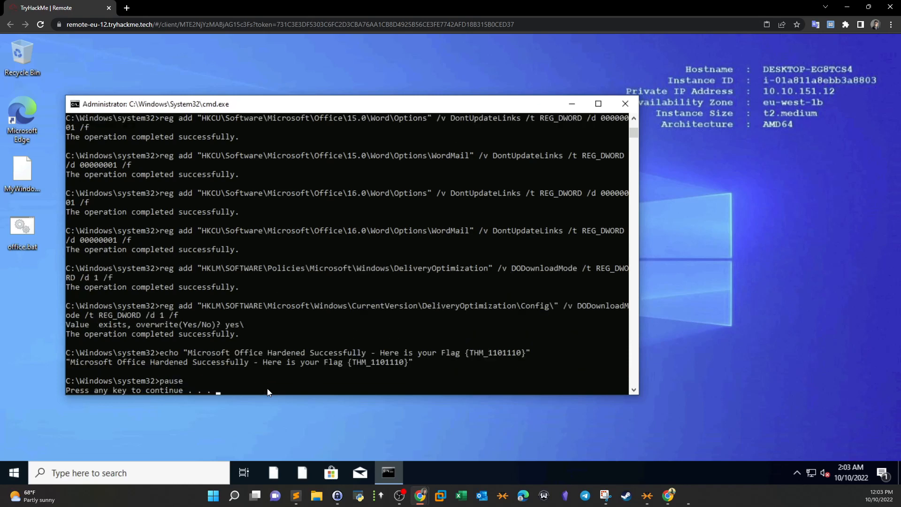
# Copy the flag {THM_1101110} from the batch file's output and submit it as the Office Hardening Batch file answer on the room page
pyautogui.moveTo(329, 104); pyautogui.dragTo(283, 58)
pyautogui.moveTo(302, 316); pyautogui.dragTo(362, 320)
pyautogui.hotkey('ctrl', 'c')
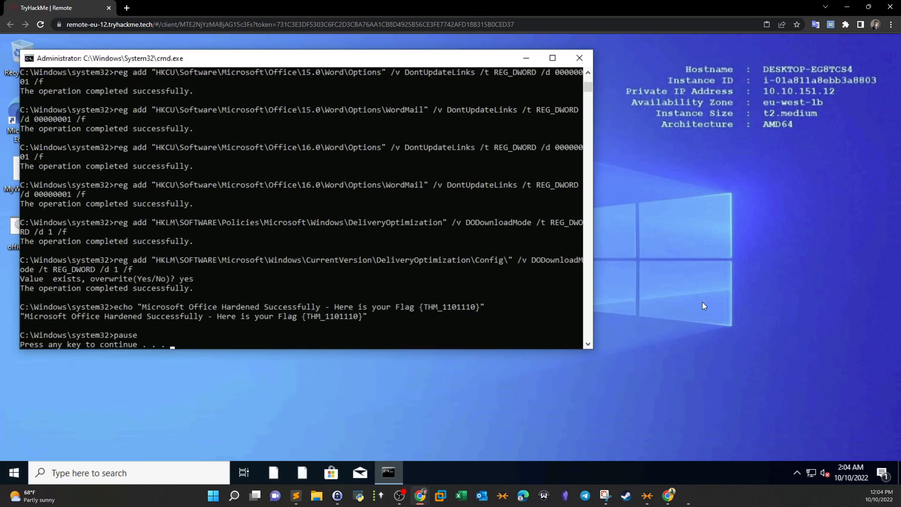
pyautogui.hotkey('alt', 'Tab')
pyautogui.scroll(-5, 601, 262)
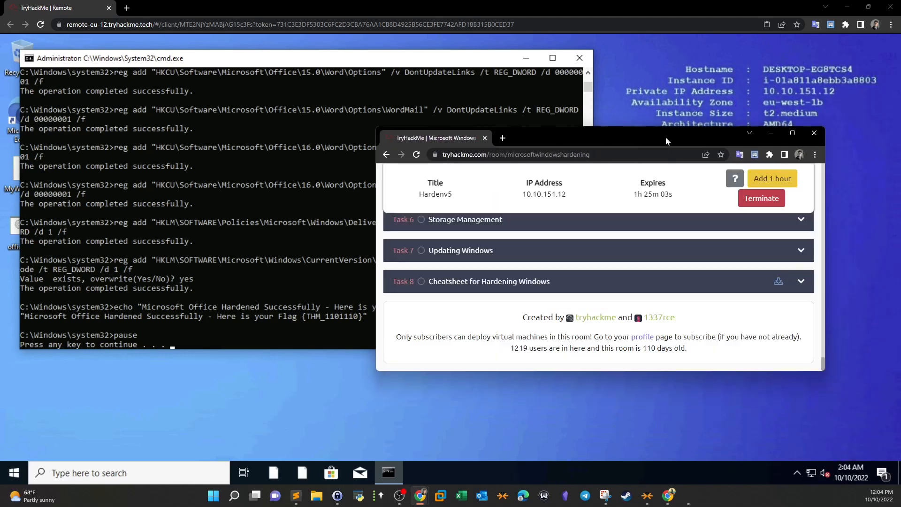
pyautogui.doubleClick(665, 137)
pyautogui.click(379, 293)
pyautogui.hotkey('ctrl', 'v')
pyautogui.click(557, 304)
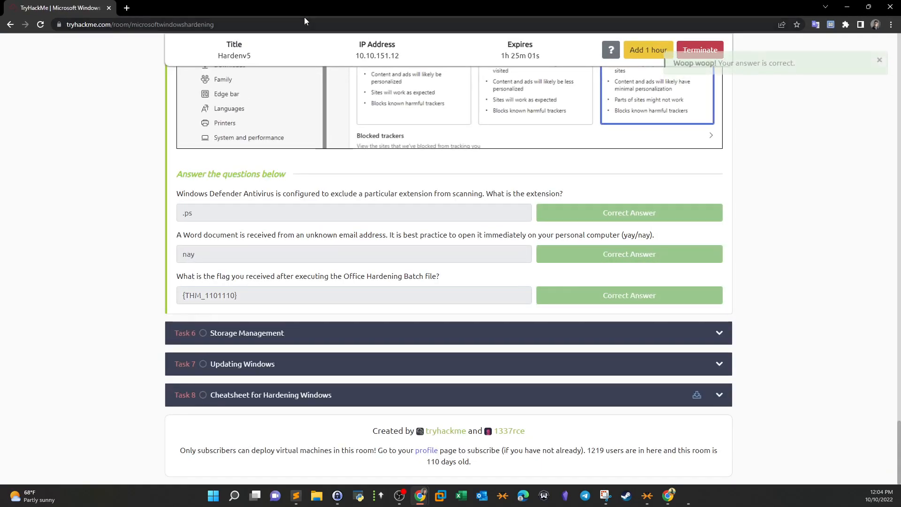
# Return to the remote machine and close the Command Prompt window that ran the batch file
pyautogui.doubleClick(439, 7)
pyautogui.hotkey('alt', 'Tab')
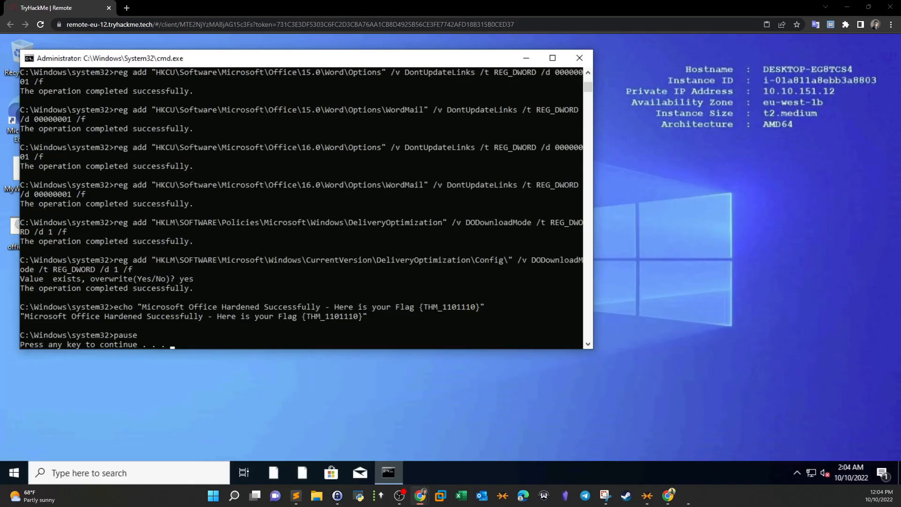
pyautogui.click(578, 58)
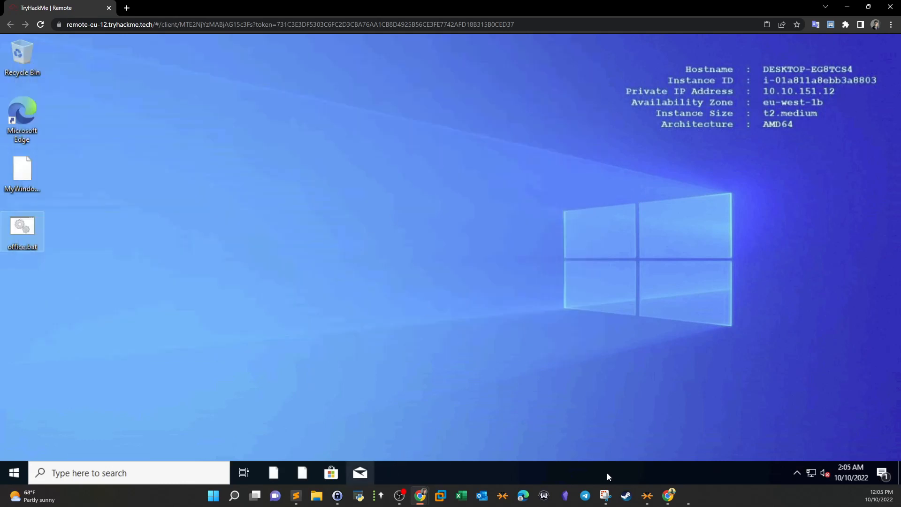
# Switch to the OpenBoard whiteboard, underline "Ms Store" and draw three more white arrows branching out from "Apps"
pyautogui.click(688, 495)
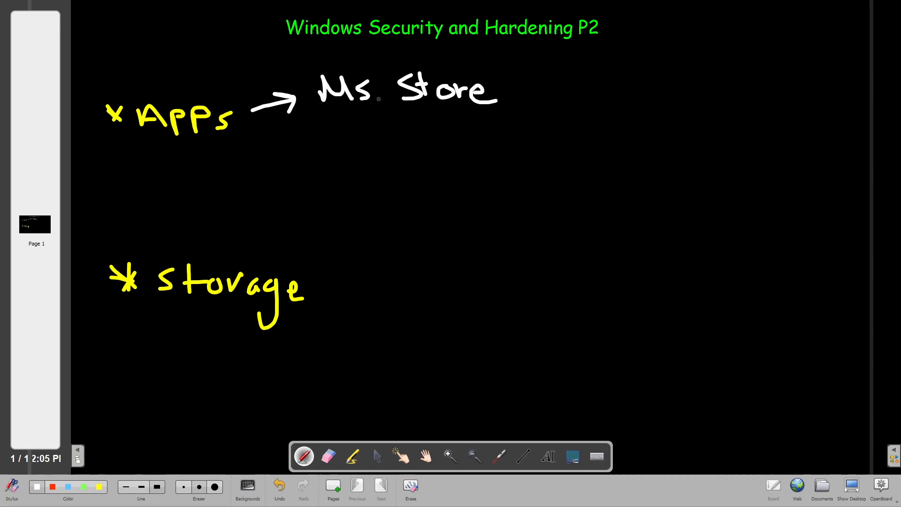
pyautogui.moveTo(331, 111); pyautogui.dragTo(513, 111)
pyautogui.moveTo(258, 115); pyautogui.dragTo(349, 144)
pyautogui.moveTo(330, 134); pyautogui.dragTo(336, 150)
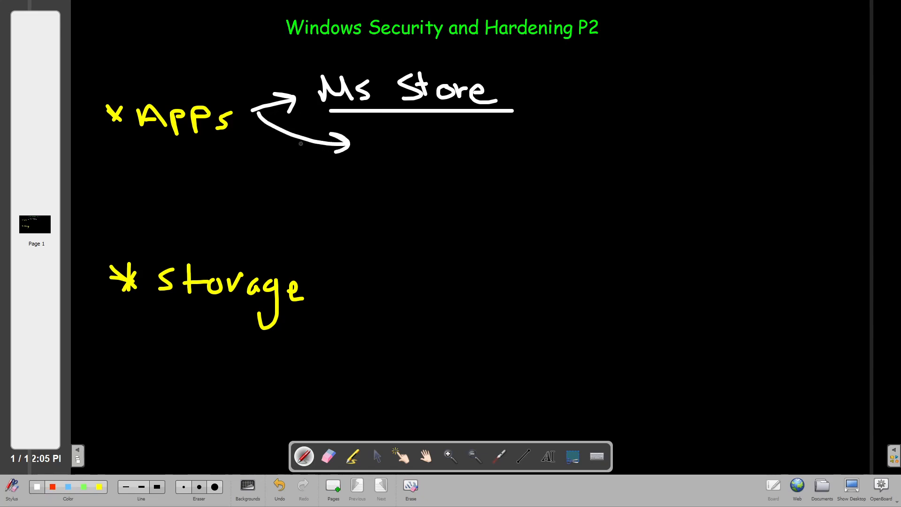
pyautogui.moveTo(276, 123); pyautogui.dragTo(343, 176)
pyautogui.moveTo(266, 123)
pyautogui.mouseDown()
pyautogui.moveTo(407, 225)
pyautogui.moveTo(400, 247)
pyautogui.mouseUp()
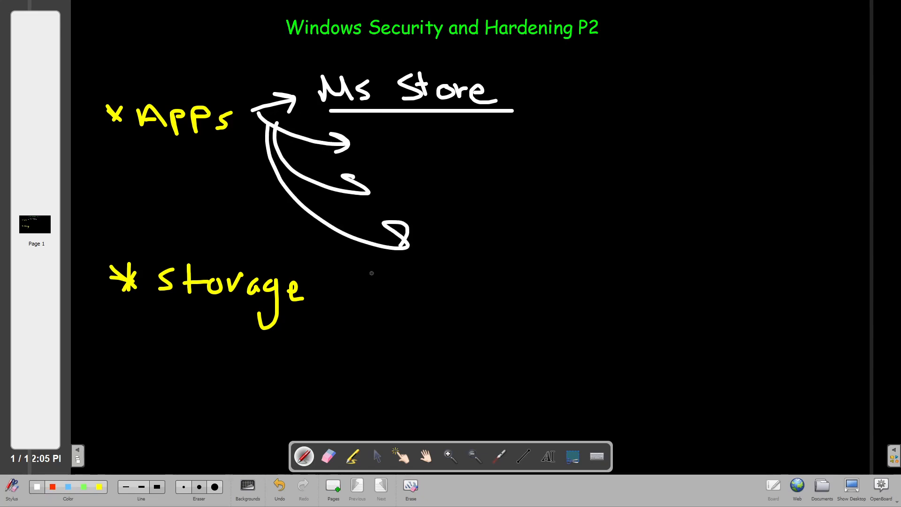
# Box the word "Storage" in white and branch it with two arrows into the handwritten words "Rest" and "Transit"
pyautogui.moveTo(108, 335)
pyautogui.mouseDown()
pyautogui.moveTo(321, 344)
pyautogui.moveTo(312, 245)
pyautogui.moveTo(102, 240)
pyautogui.moveTo(96, 343)
pyautogui.mouseUp()
pyautogui.moveTo(379, 305)
pyautogui.mouseDown()
pyautogui.moveTo(434, 294)
pyautogui.moveTo(428, 298)
pyautogui.moveTo(458, 346)
pyautogui.mouseUp()
pyautogui.moveTo(479, 261); pyautogui.dragTo(480, 281)
pyautogui.moveTo(477, 258)
pyautogui.mouseDown()
pyautogui.moveTo(497, 278)
pyautogui.moveTo(523, 276)
pyautogui.mouseUp()
pyautogui.moveTo(530, 266)
pyautogui.mouseDown()
pyautogui.moveTo(538, 264)
pyautogui.moveTo(528, 278)
pyautogui.mouseUp()
pyautogui.moveTo(550, 250); pyautogui.dragTo(559, 280)
pyautogui.moveTo(540, 268); pyautogui.dragTo(568, 265)
pyautogui.moveTo(499, 331); pyautogui.dragTo(506, 357)
pyautogui.moveTo(466, 324); pyautogui.dragTo(522, 321)
pyautogui.moveTo(522, 344); pyautogui.dragTo(539, 361)
pyautogui.moveTo(562, 348)
pyautogui.mouseDown()
pyautogui.moveTo(565, 359)
pyautogui.moveTo(614, 362)
pyautogui.mouseUp()
pyautogui.click(608, 343)
pyautogui.moveTo(614, 330); pyautogui.dragTo(636, 378)
pyautogui.moveTo(621, 362); pyautogui.dragTo(636, 355)
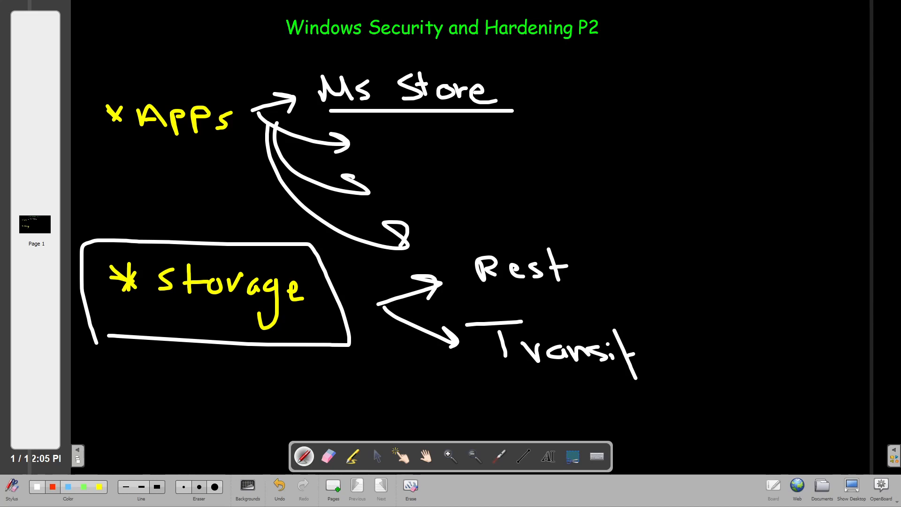
# In red, draw an arrow from "Rest" to the handwritten word "Local" and another from "Transit" to "Web"
pyautogui.moveTo(581, 266); pyautogui.dragTo(631, 266)
pyautogui.moveTo(607, 250)
pyautogui.mouseDown()
pyautogui.moveTo(631, 265)
pyautogui.moveTo(612, 275)
pyautogui.mouseUp()
pyautogui.moveTo(706, 228)
pyautogui.mouseDown()
pyautogui.moveTo(689, 242)
pyautogui.moveTo(714, 262)
pyautogui.moveTo(732, 244)
pyautogui.moveTo(768, 258)
pyautogui.mouseUp()
pyautogui.moveTo(808, 239)
pyautogui.mouseDown()
pyautogui.moveTo(793, 248)
pyautogui.moveTo(819, 253)
pyautogui.mouseUp()
pyautogui.moveTo(818, 213); pyautogui.dragTo(826, 253)
pyautogui.moveTo(646, 351); pyautogui.dragTo(681, 346)
pyautogui.moveTo(705, 319)
pyautogui.mouseDown()
pyautogui.moveTo(733, 333)
pyautogui.moveTo(753, 327)
pyautogui.moveTo(796, 348)
pyautogui.mouseUp()
pyautogui.click(781, 340)
pyautogui.moveTo(801, 304); pyautogui.dragTo(809, 350)
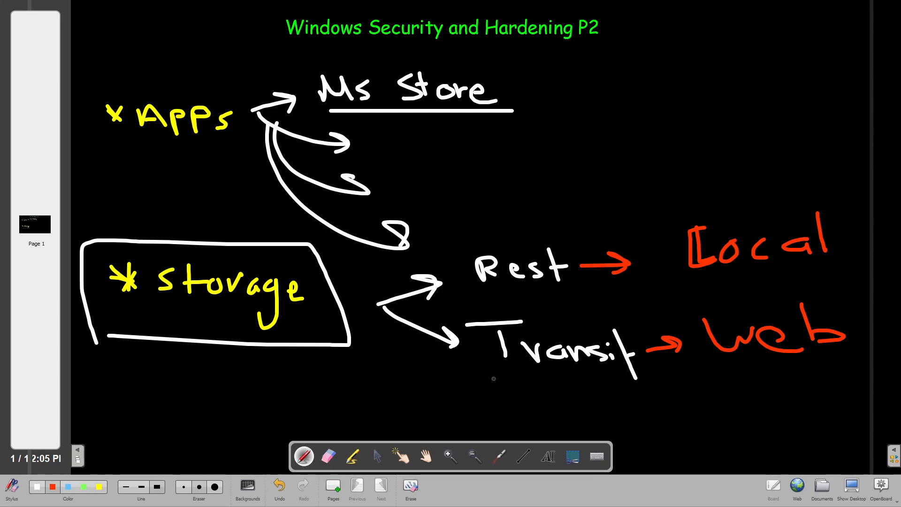
# Underline "Transit", "Local" and "Web" on the whiteboard in red
pyautogui.moveTo(493, 377); pyautogui.dragTo(607, 384)
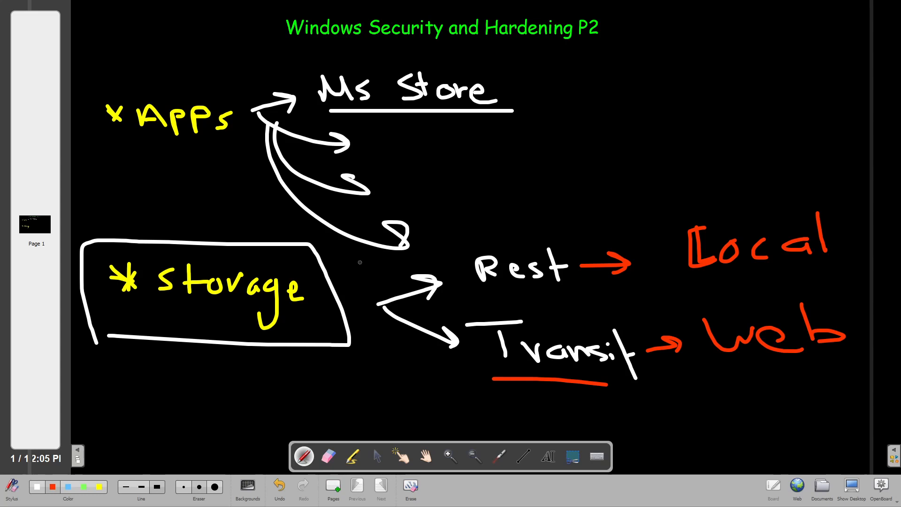
pyautogui.moveTo(706, 270); pyautogui.dragTo(822, 263)
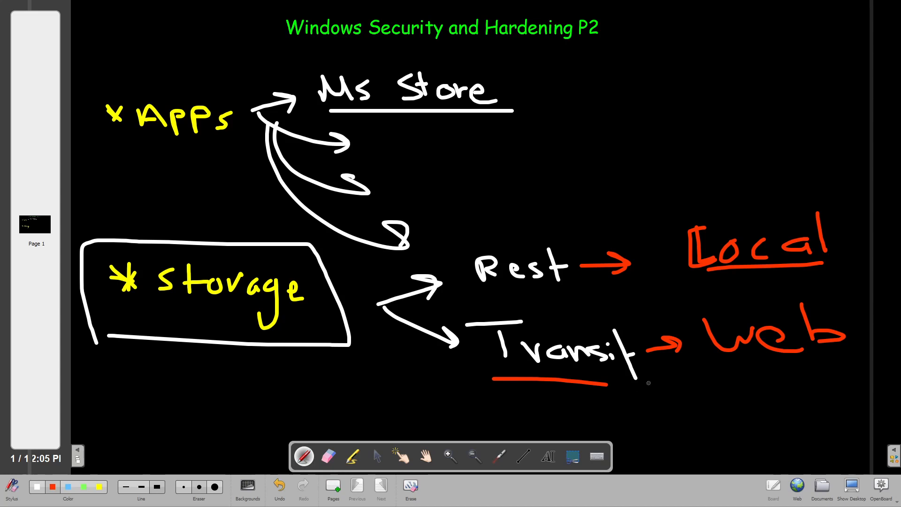
pyautogui.moveTo(774, 370); pyautogui.dragTo(815, 368)
# Return to the remote machine's desktop and move OpenBoard's floating toolbar clear of the desktop shortcuts
pyautogui.click(848, 486)
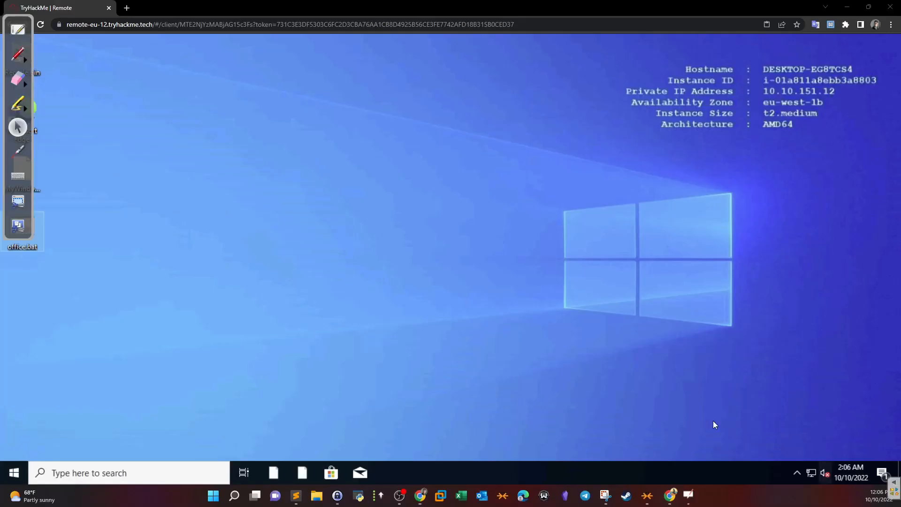
pyautogui.moveTo(23, 21); pyautogui.dragTo(19, 488)
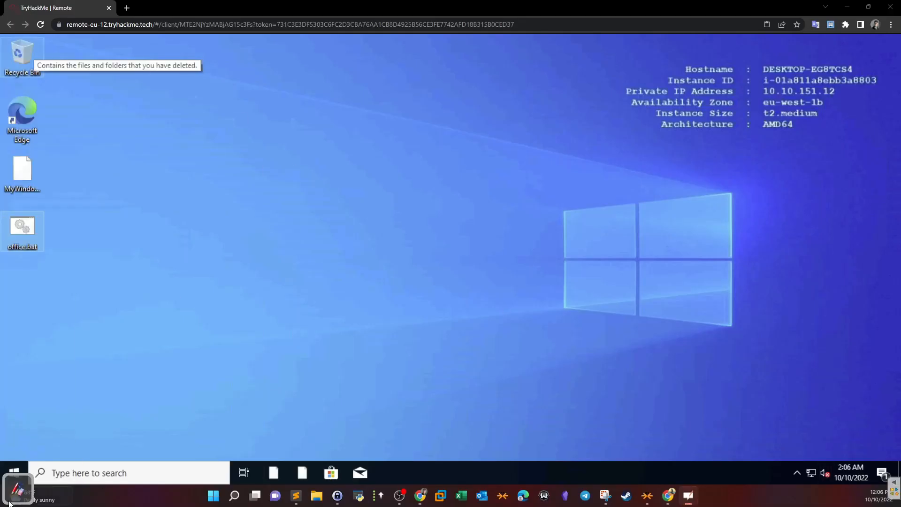
pyautogui.click(131, 410)
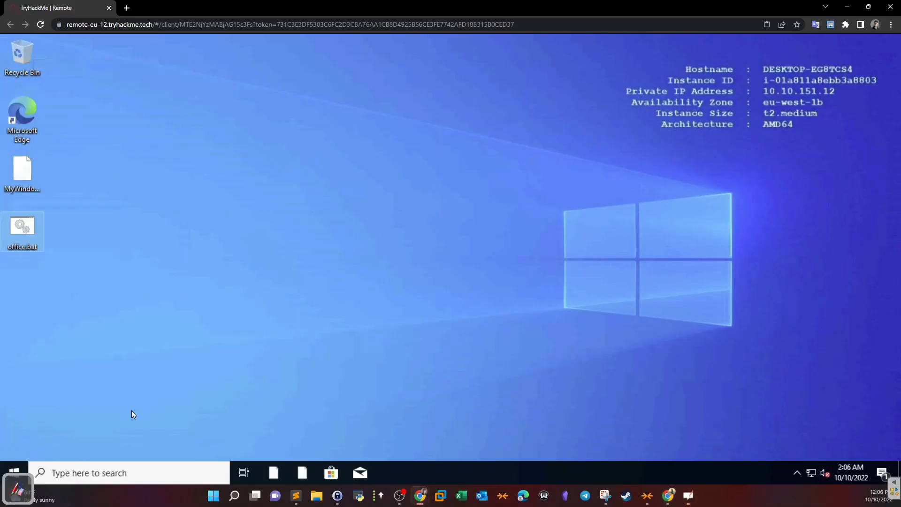
# Open the Documents folder on the remote machine and go from its address bar to Control Panel
pyautogui.click(14, 470)
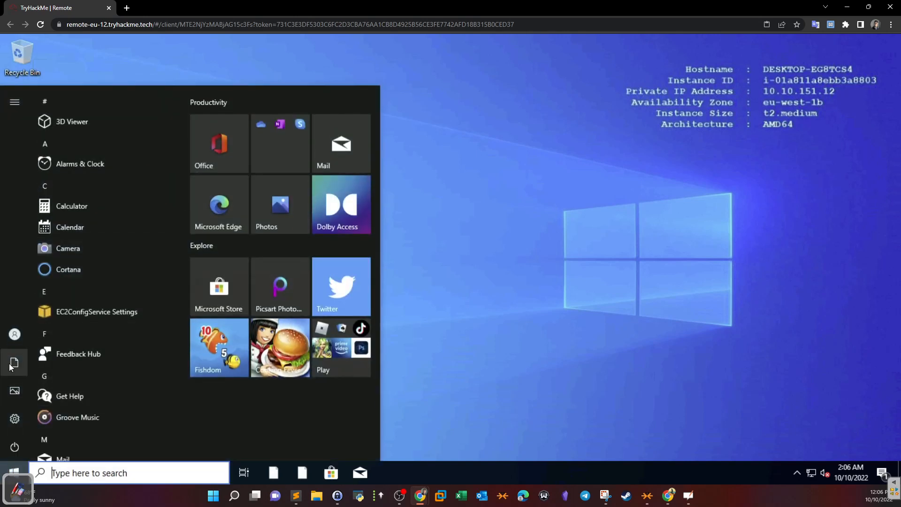
pyautogui.click(14, 362)
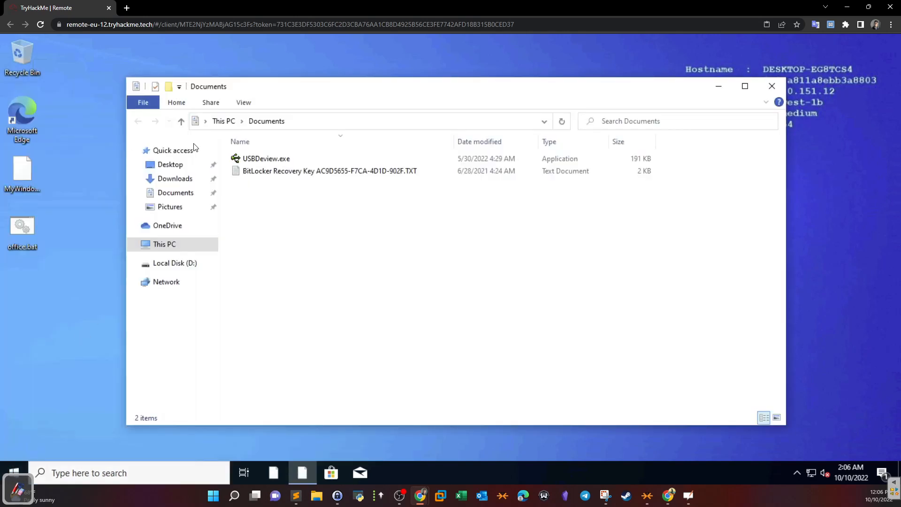
pyautogui.click(205, 121)
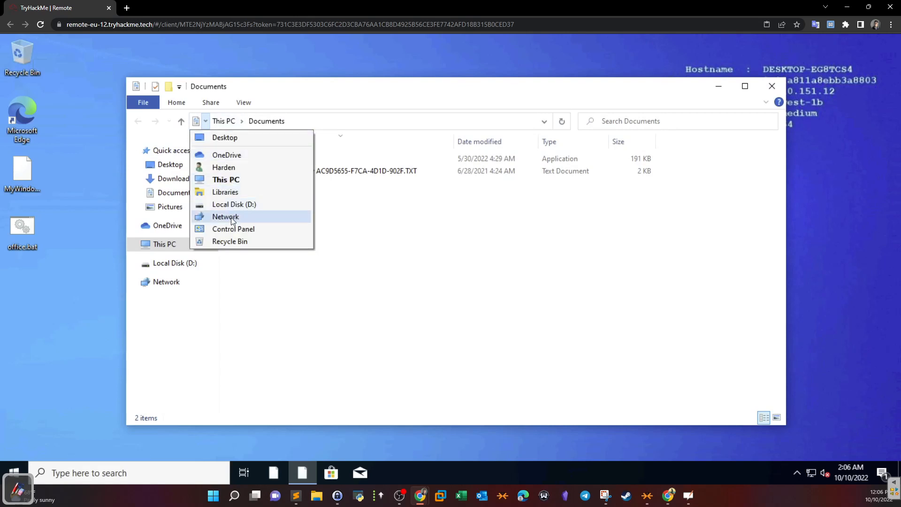
pyautogui.click(234, 229)
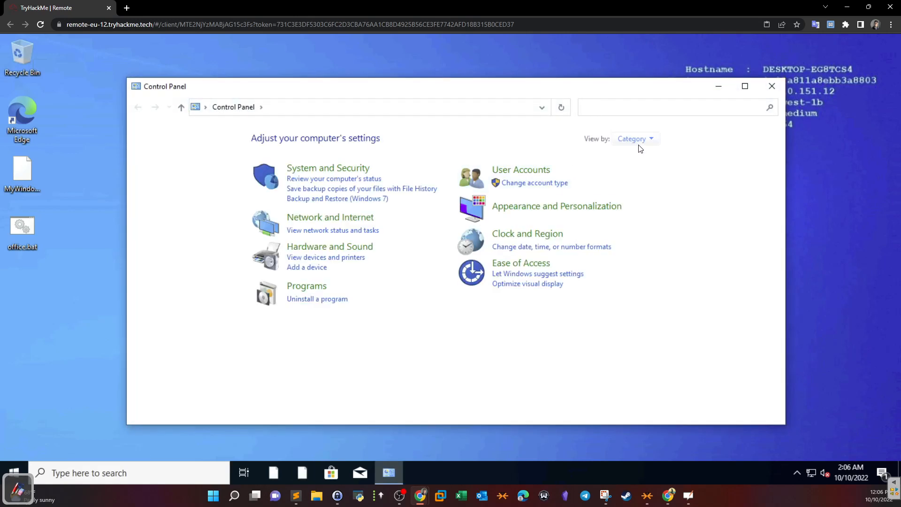
# Show all Control Panel items as large icons in a maximized window and open BitLocker Drive Encryption
pyautogui.click(636, 140)
pyautogui.click(667, 171)
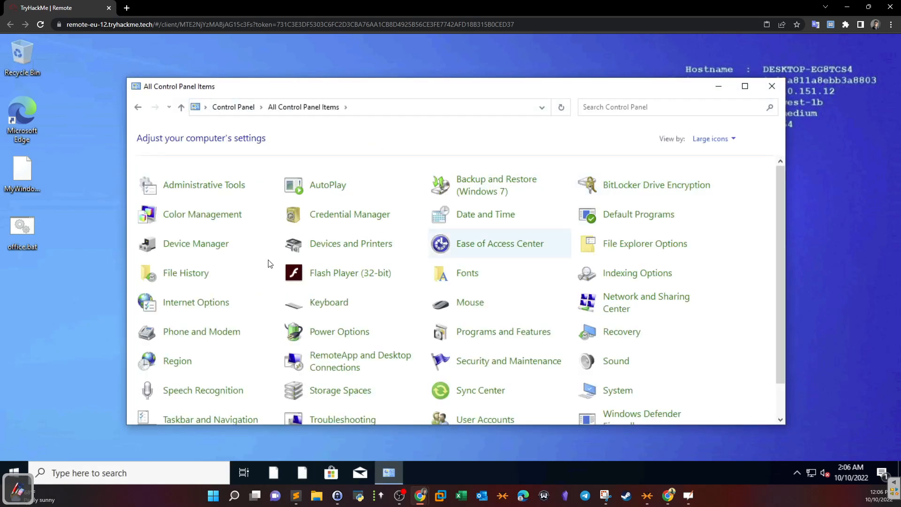
pyautogui.click(745, 86)
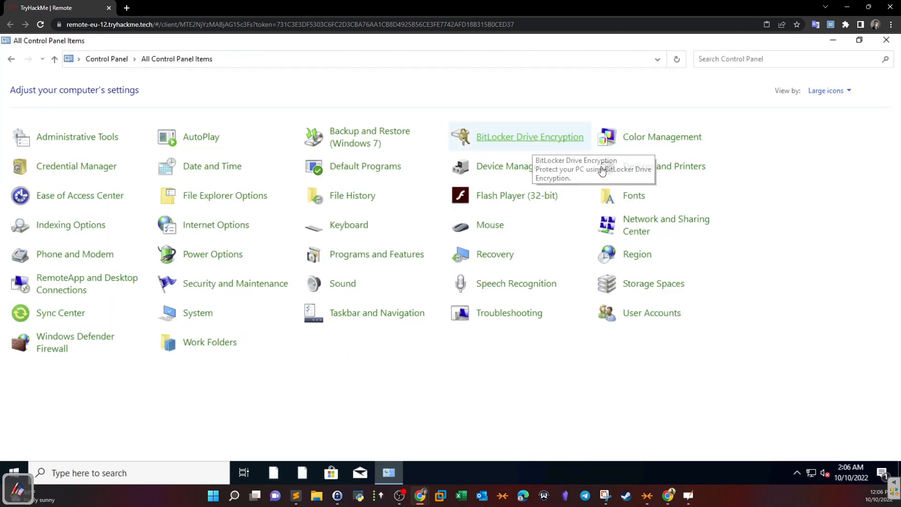
pyautogui.click(531, 142)
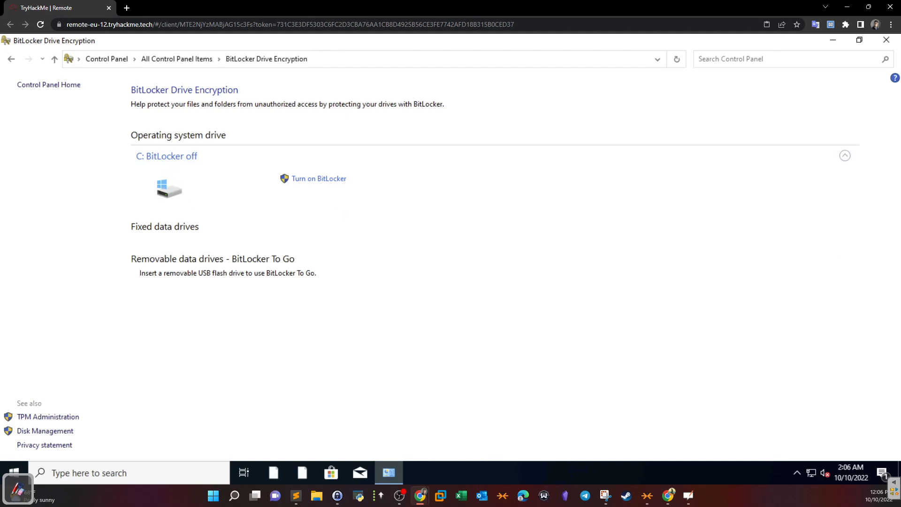
# Try to turn on BitLocker for the C: drive, allowing the elevation request, and close the setup wizard
pyautogui.click(310, 186)
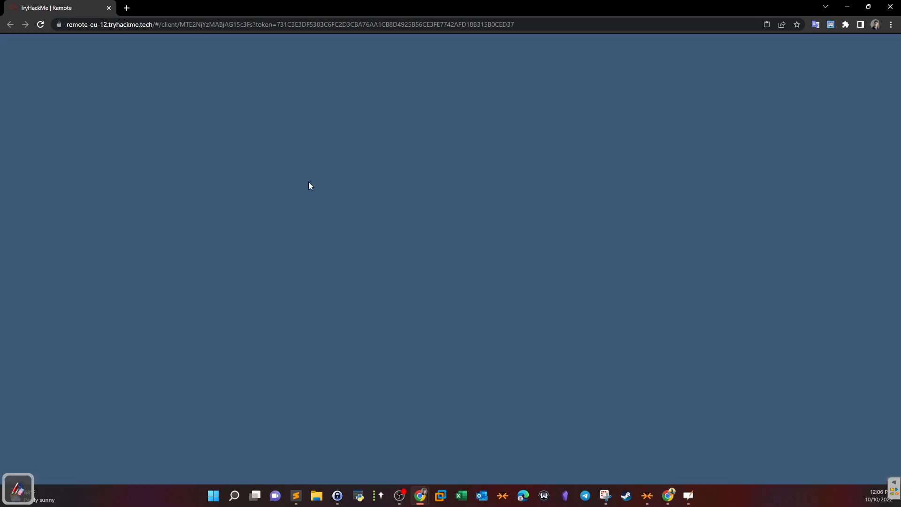
pyautogui.click(380, 329)
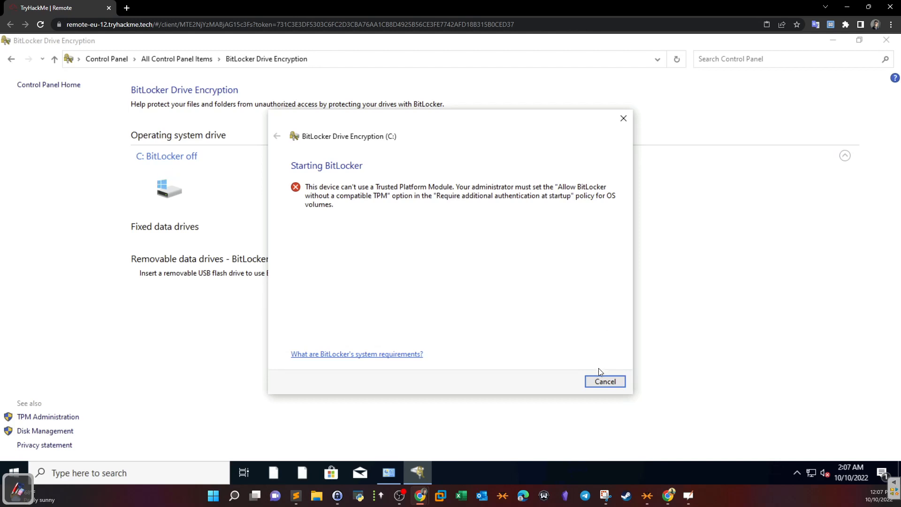
pyautogui.click(604, 382)
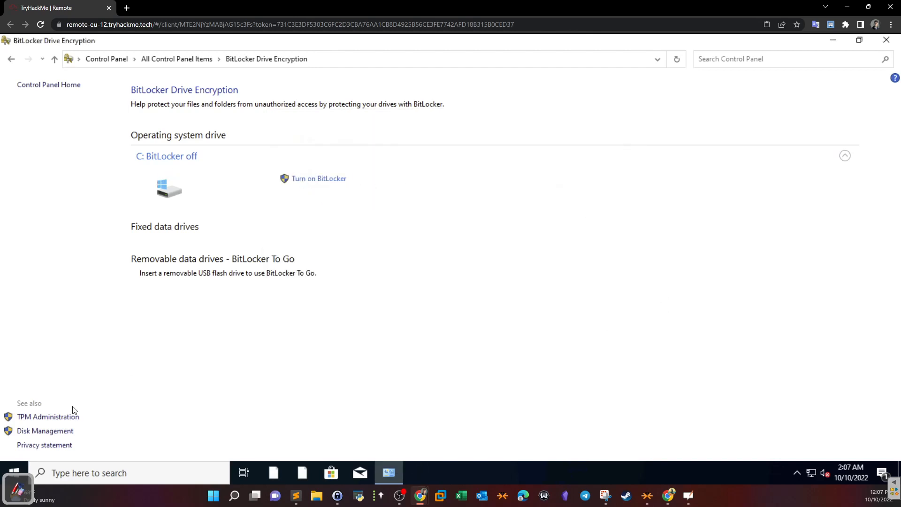
# Open TPM Administration with elevated rights, check the local computer's TPM status, and close it along with the Control Panel window
pyautogui.click(65, 419)
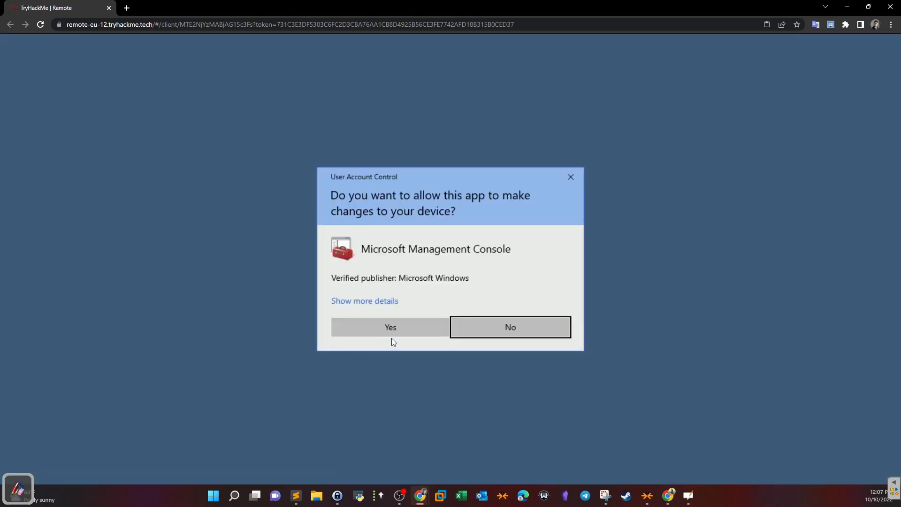
pyautogui.click(392, 334)
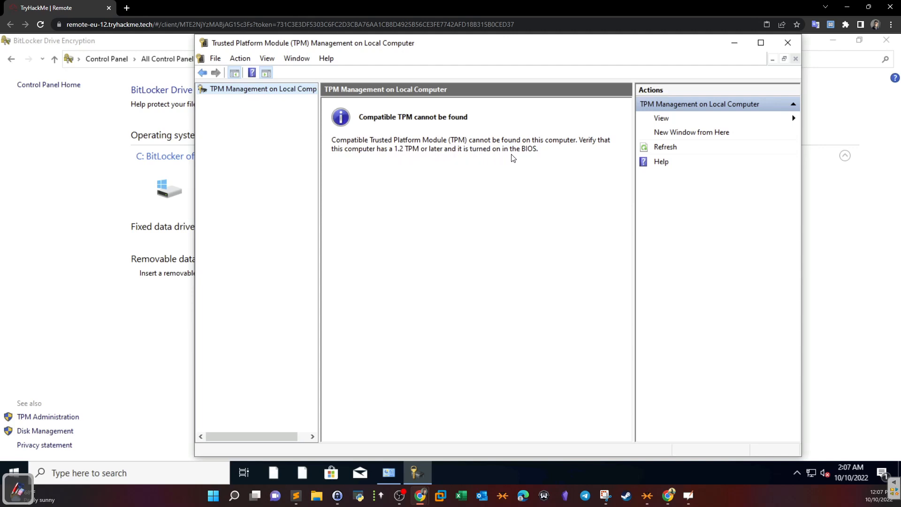
pyautogui.click(369, 119)
pyautogui.click(787, 45)
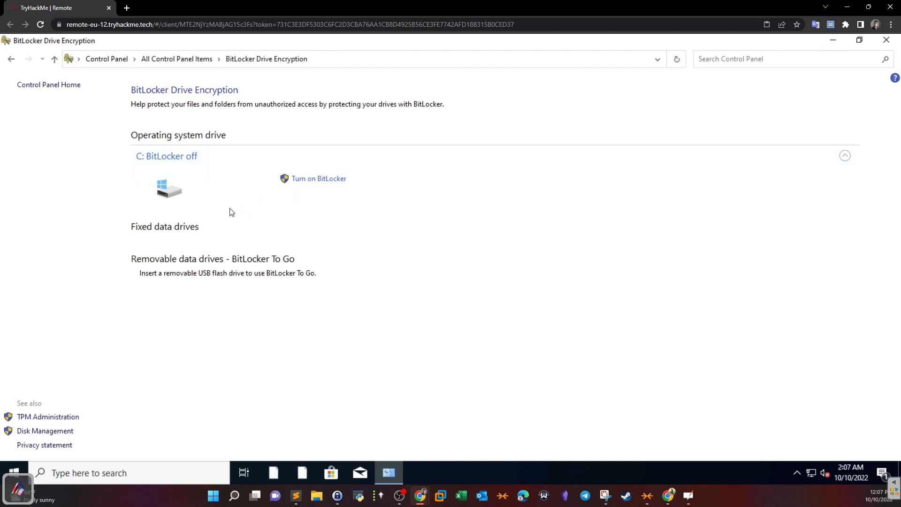
pyautogui.click(886, 40)
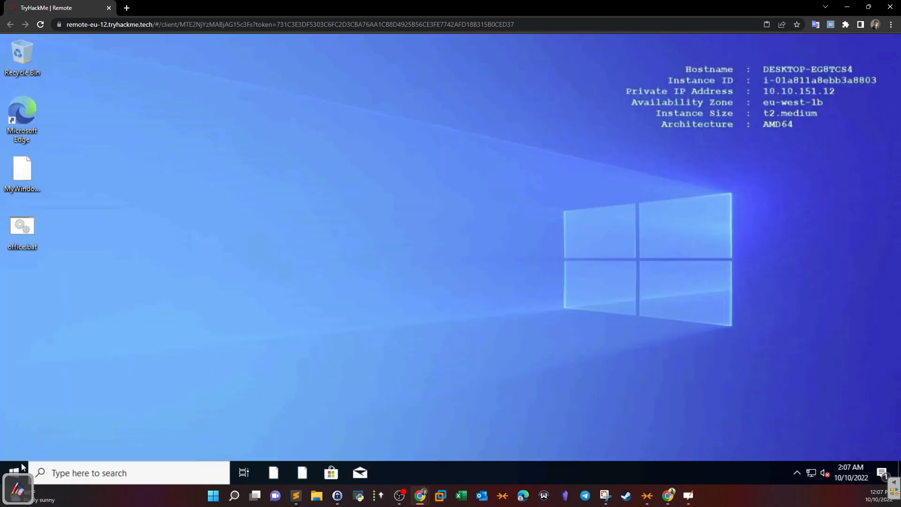
# View the folders and drives in This PC, starting from the Documents folder, and close the window
pyautogui.click(22, 466)
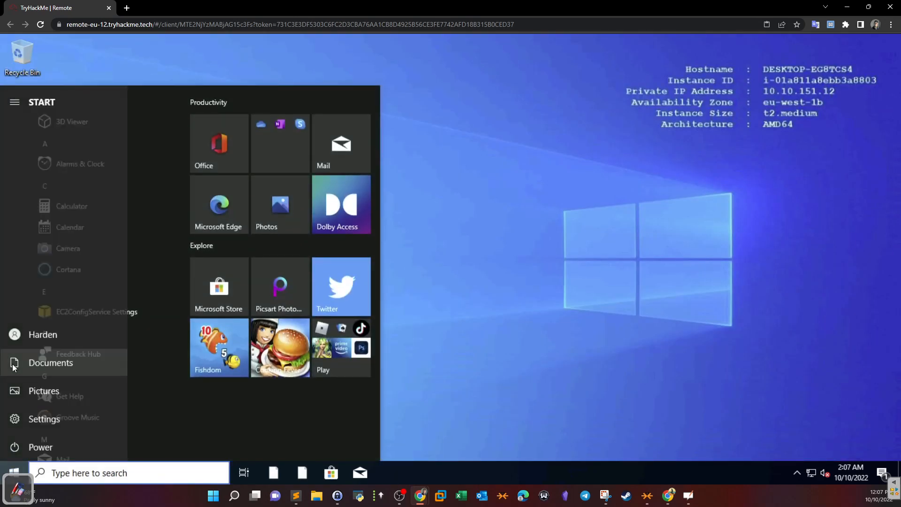
pyautogui.click(13, 367)
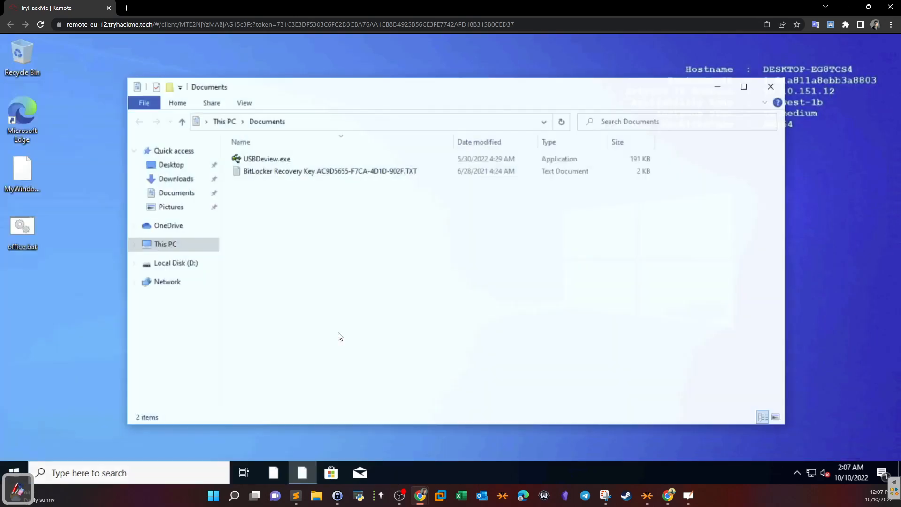
pyautogui.click(179, 165)
pyautogui.click(171, 245)
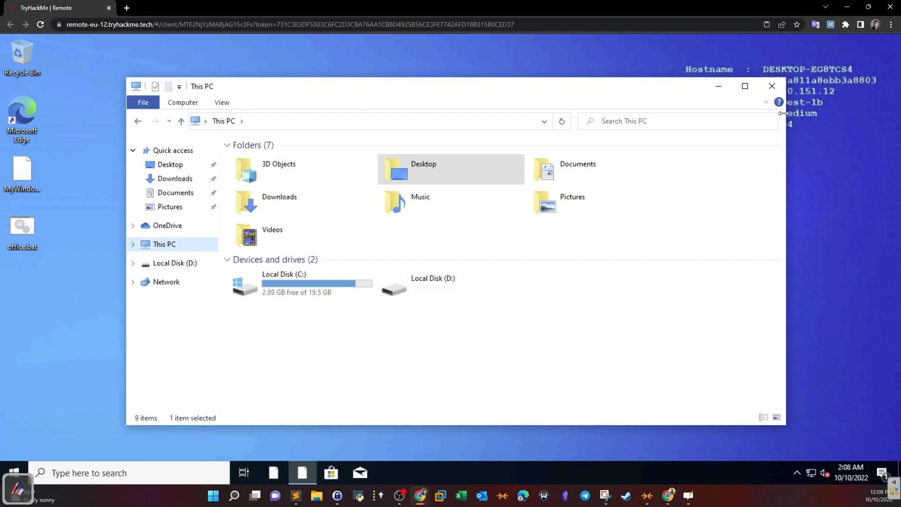
pyautogui.click(771, 89)
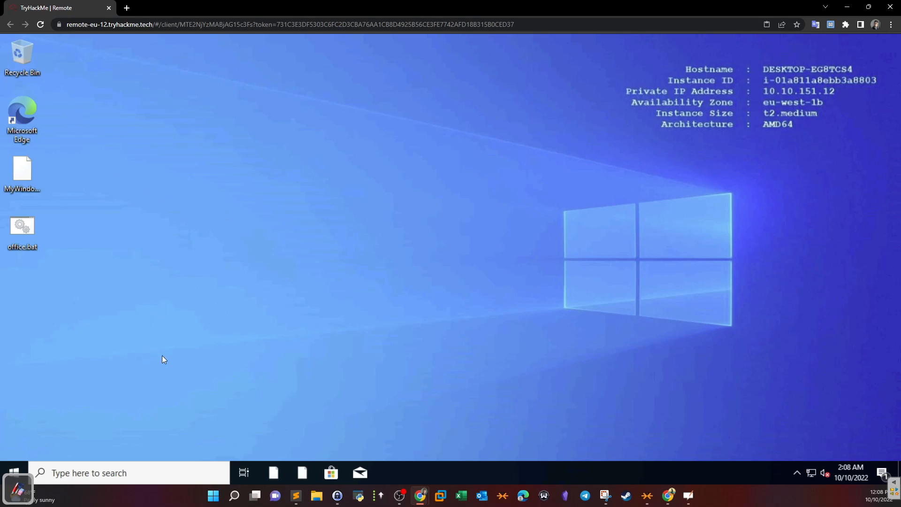
# Search the remote machine for "windows features" and dismiss the search
pyautogui.click(14, 471)
pyautogui.click(71, 472)
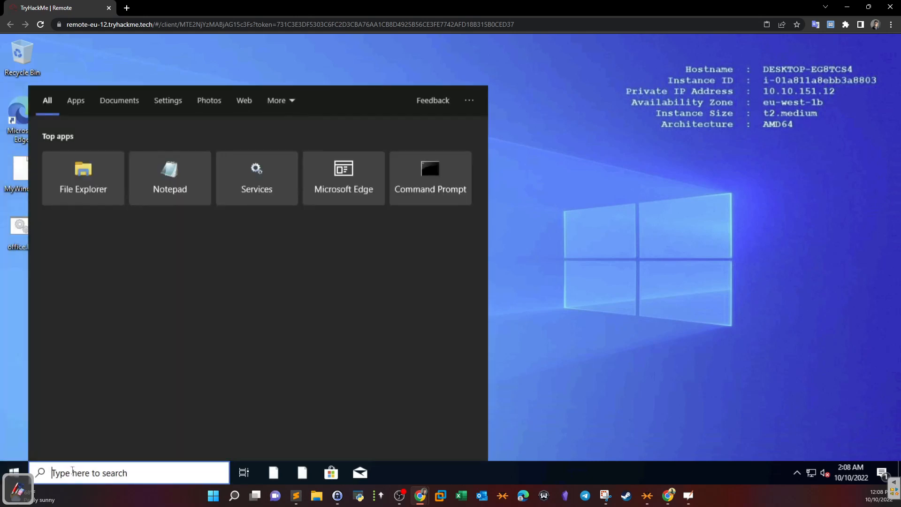
pyautogui.write('windows')
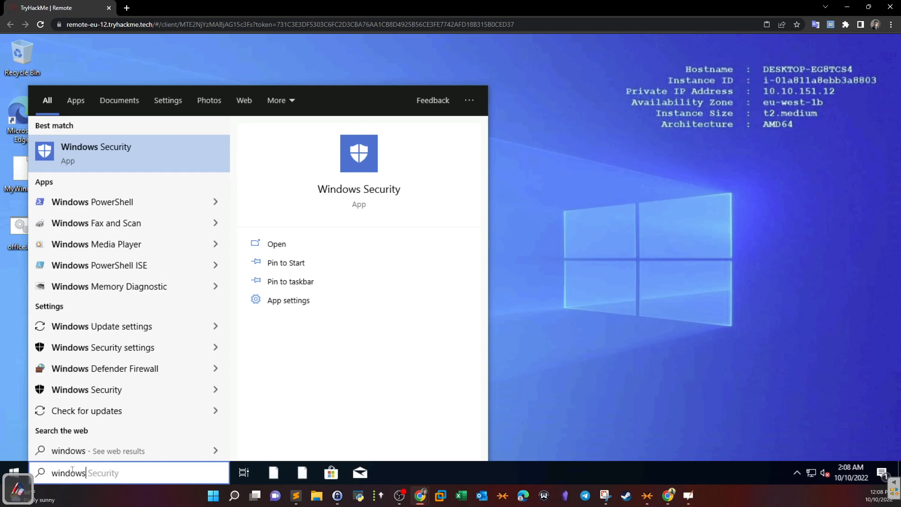
pyautogui.write(' fea')
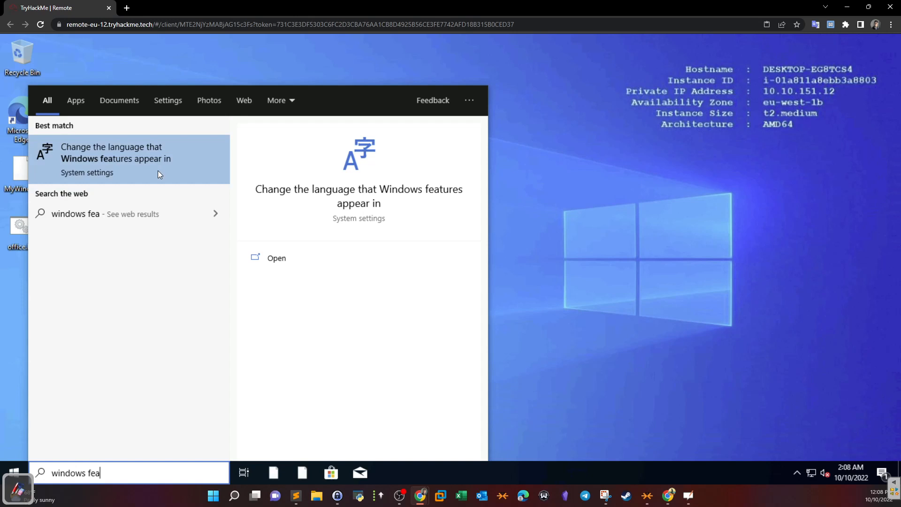
pyautogui.press('BackSpace')
pyautogui.press('BackSpace')
pyautogui.press('BackSpace')
pyautogui.press('BackSpace')
pyautogui.press('BackSpace')
pyautogui.press('BackSpace')
pyautogui.press('BackSpace')
pyautogui.press('BackSpace')
pyautogui.press('BackSpace')
pyautogui.write('ndoi')
pyautogui.press('BackSpace')
pyautogui.write('s deatures')
pyautogui.hotkey('ctrl', 'a')
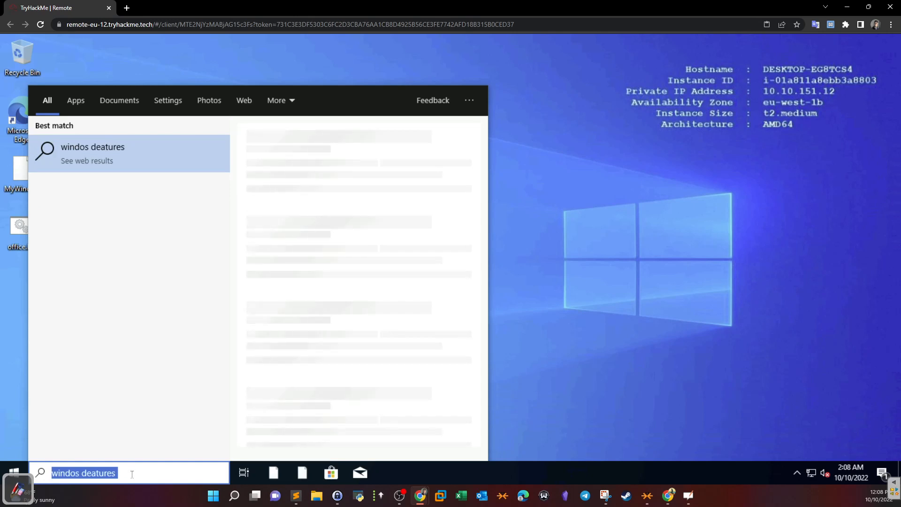
pyautogui.write('windows ')
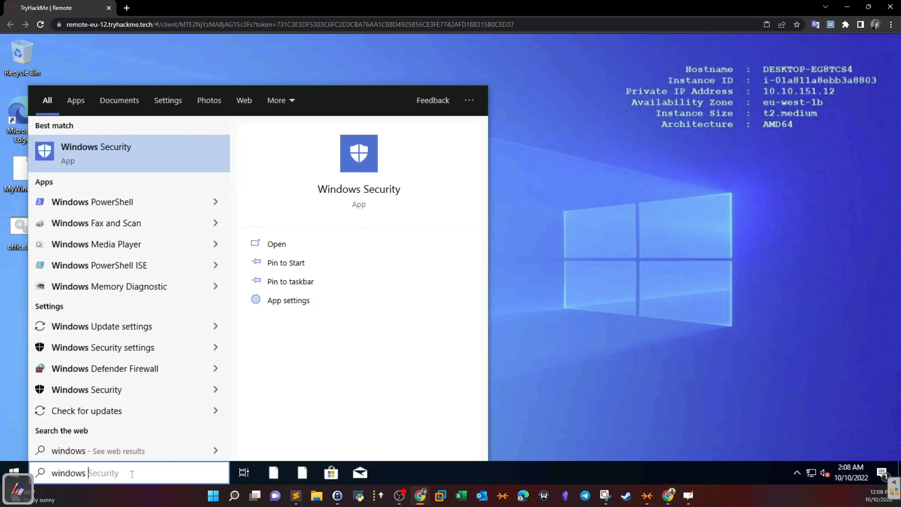
pyautogui.write('features')
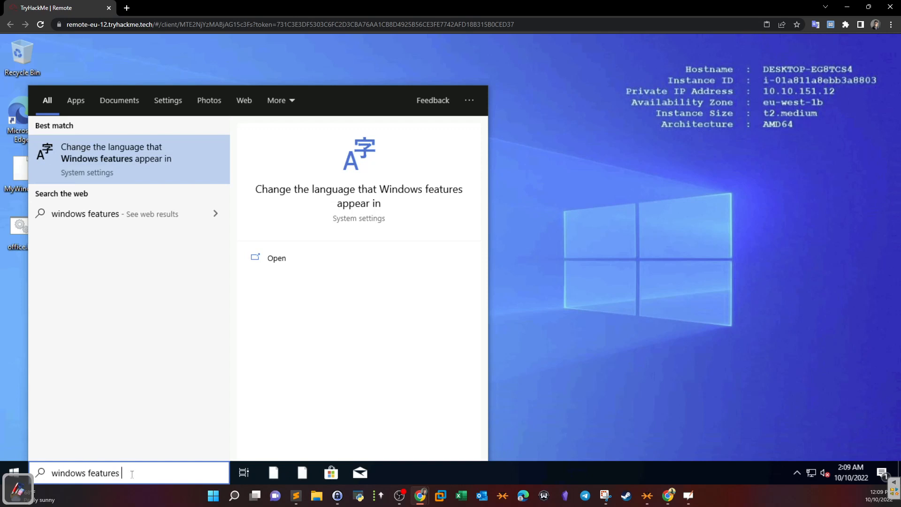
pyautogui.click(587, 198)
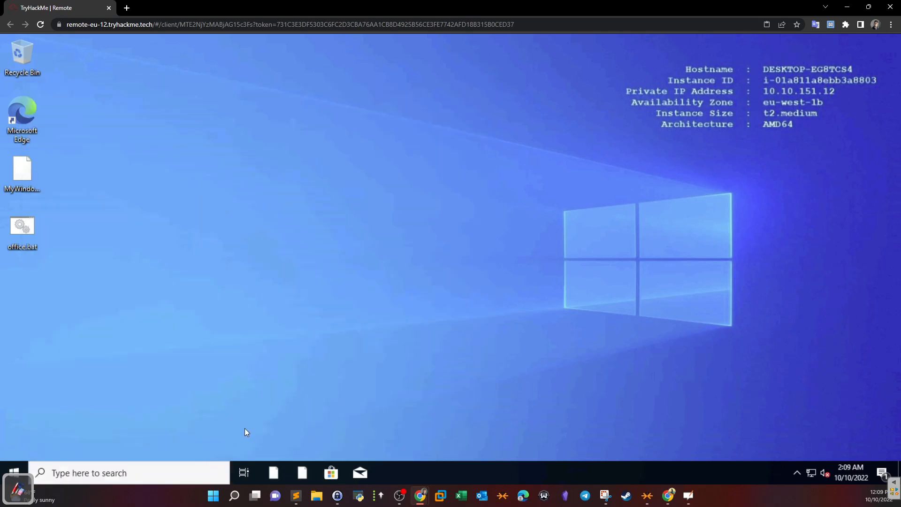
# Go from the Documents folder to Control Panel, show its items as large icons, and open Programs and Features
pyautogui.click(20, 464)
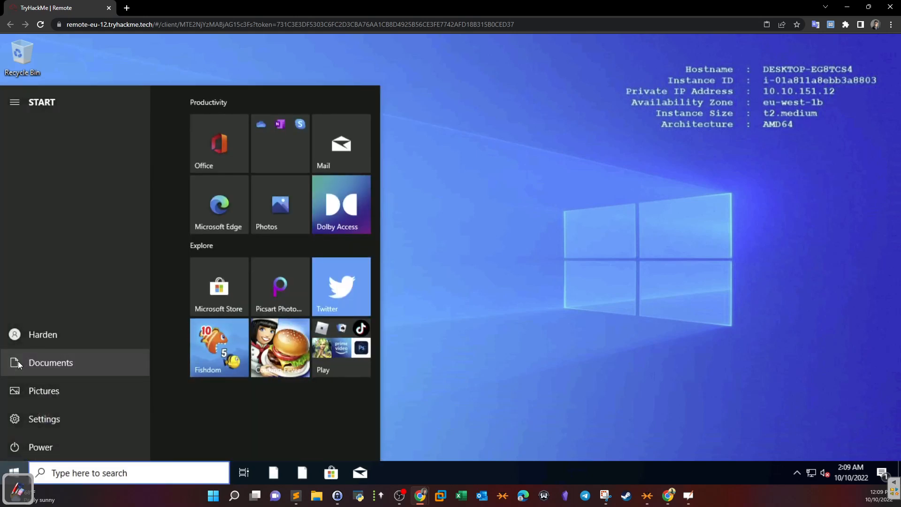
pyautogui.click(20, 365)
pyautogui.click(206, 121)
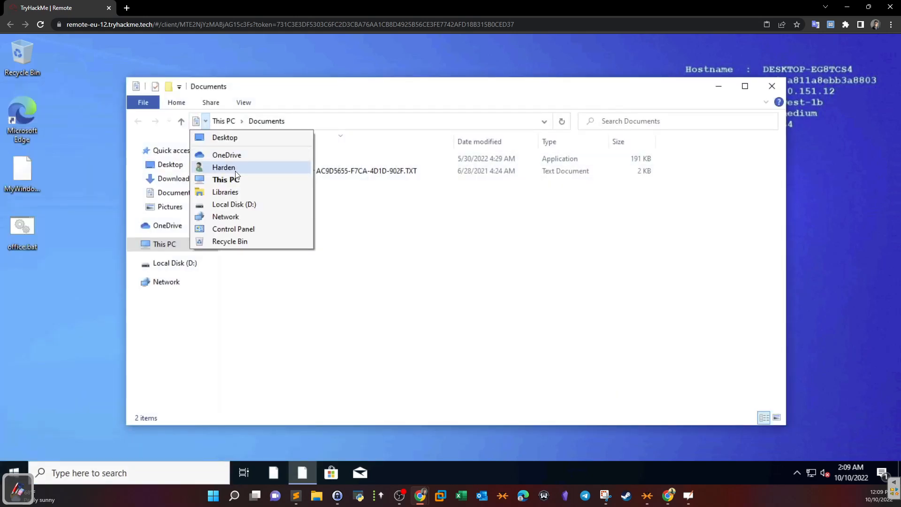
pyautogui.click(233, 228)
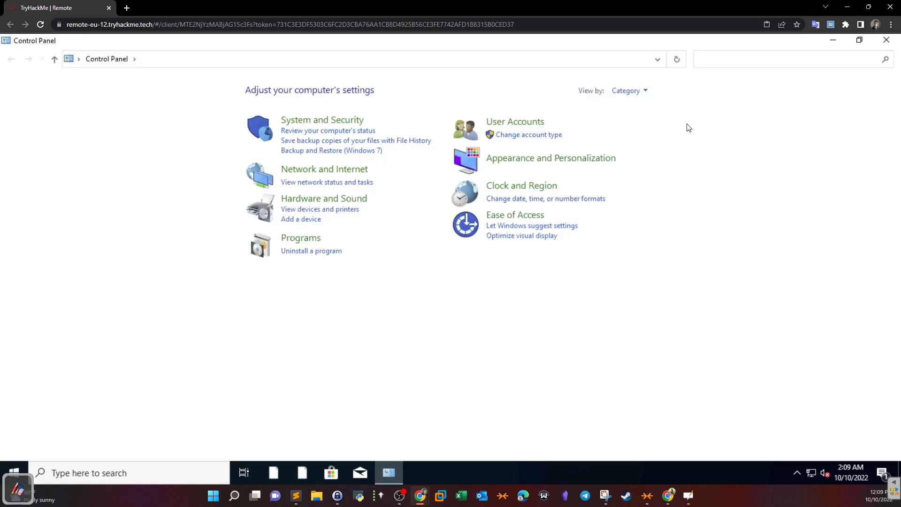
pyautogui.click(629, 91)
pyautogui.click(646, 121)
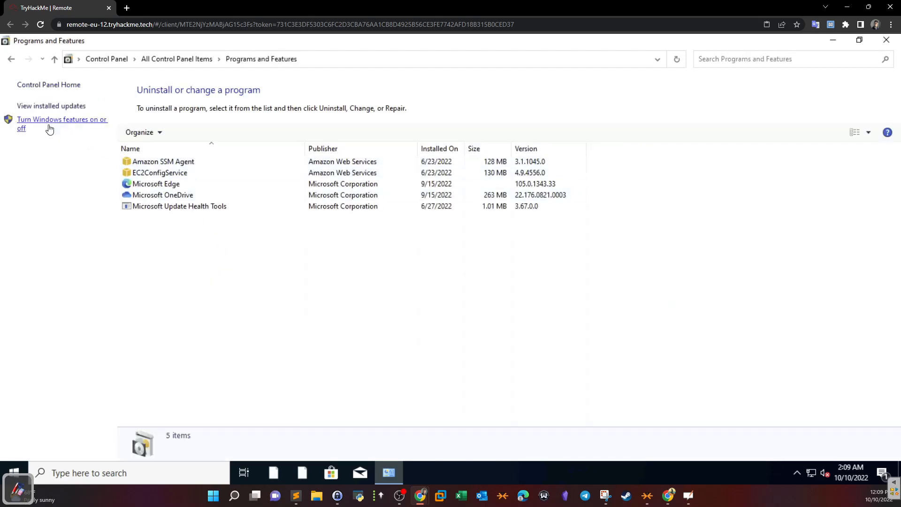
# Open the Windows Features list with elevated rights, look through it to the Windows Sandbox entry, and close it without changes
pyautogui.click(48, 127)
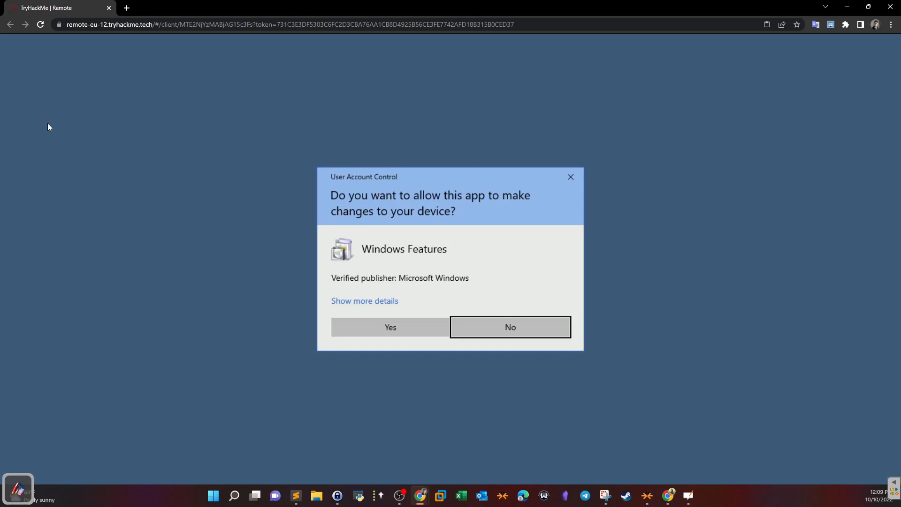
pyautogui.click(346, 327)
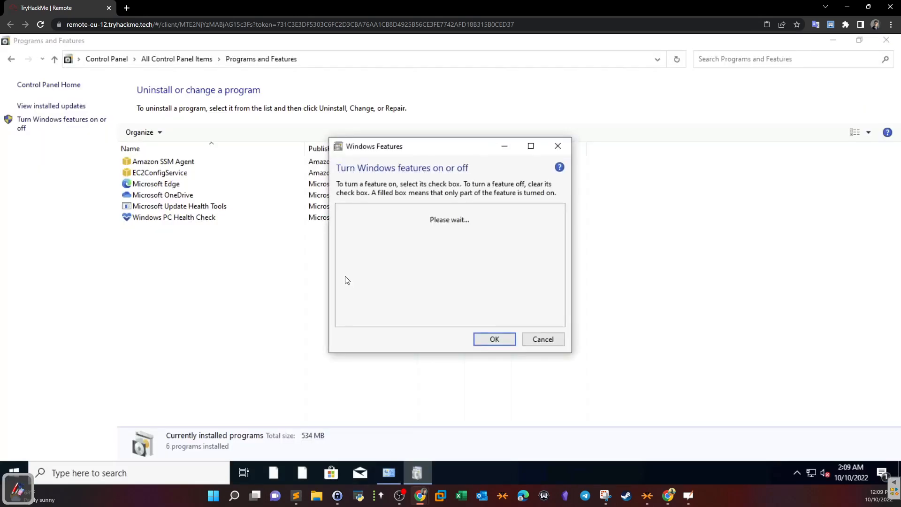
pyautogui.scroll(-6, 560, 239)
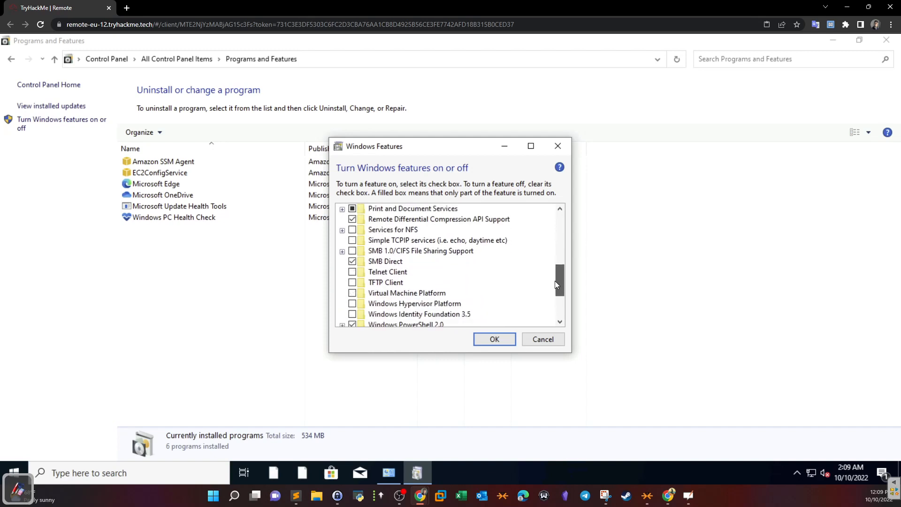
pyautogui.scroll(-3, 554, 284)
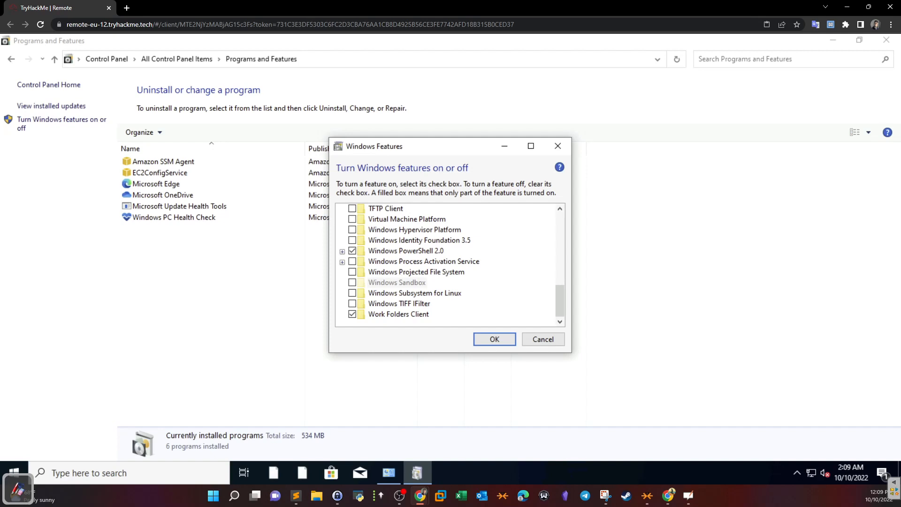
pyautogui.click(537, 341)
pyautogui.click(886, 42)
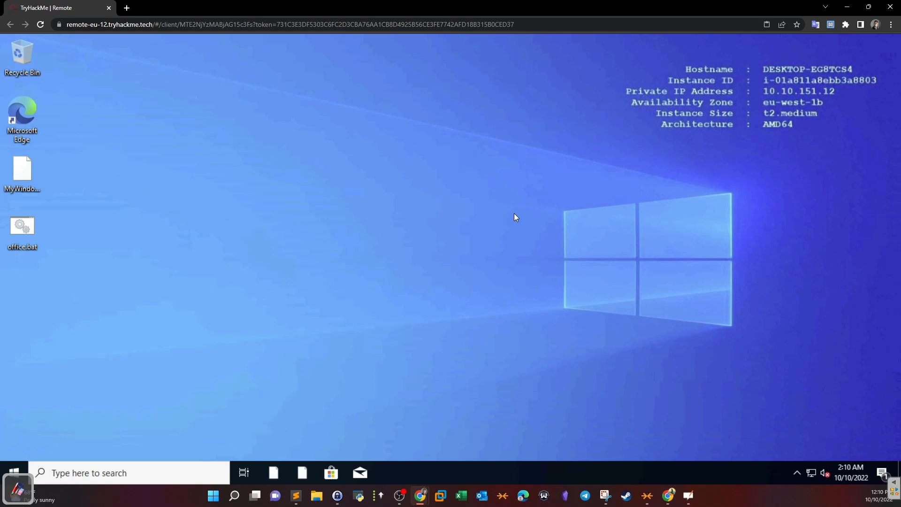
# Run msinfo32 from the Run dialog, maximize System Information, and examine the System Summary, including the Secure Boot State
pyautogui.click(86, 469)
pyautogui.write('run')
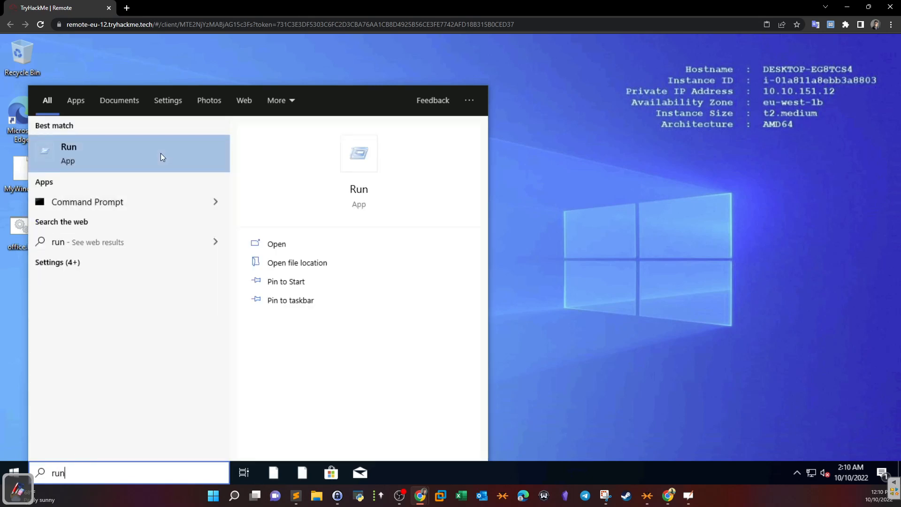
pyautogui.click(160, 155)
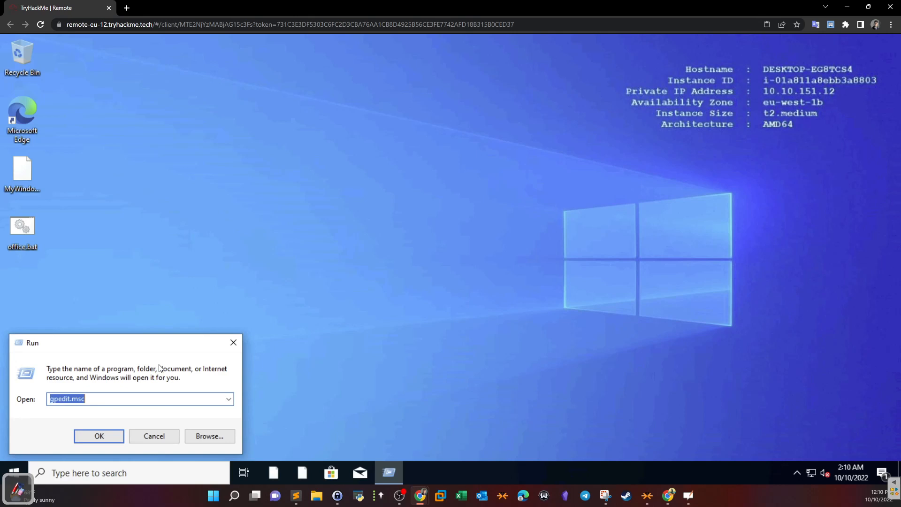
pyautogui.write('msinfo32')
pyautogui.press('Return')
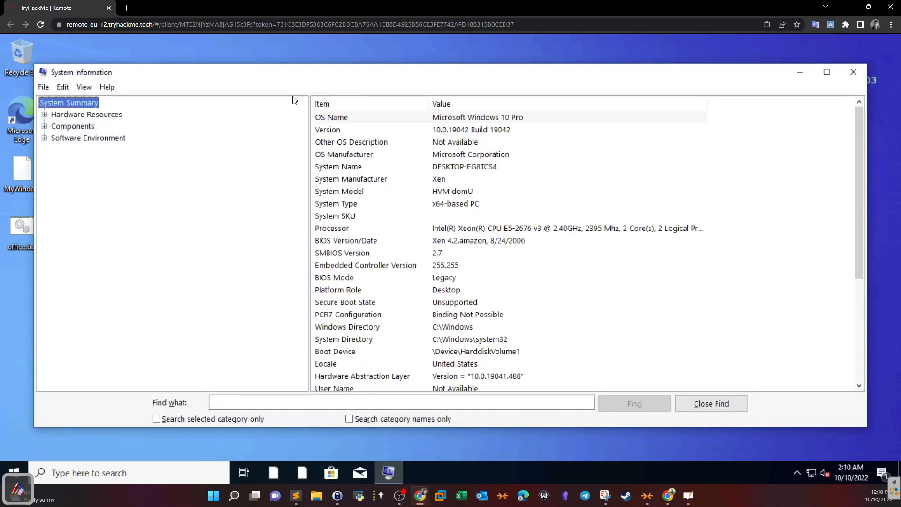
pyautogui.doubleClick(295, 82)
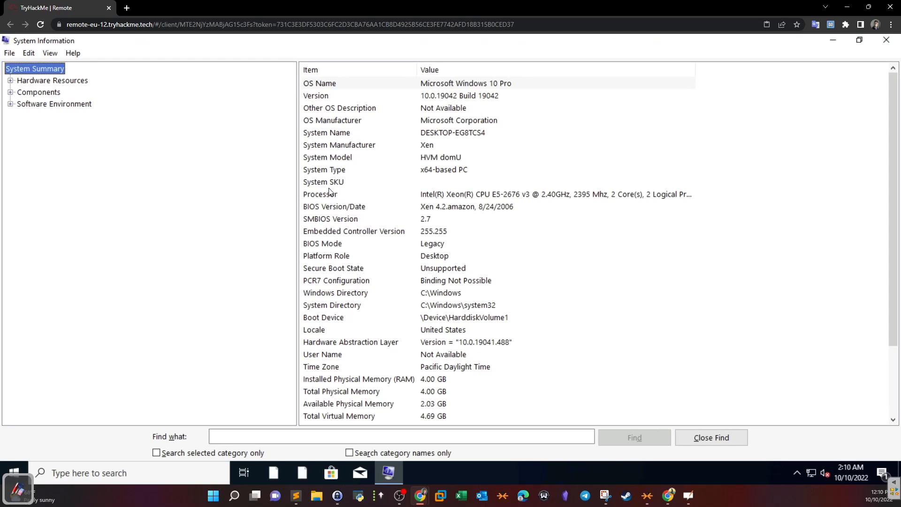
pyautogui.scroll(-2, 331, 192)
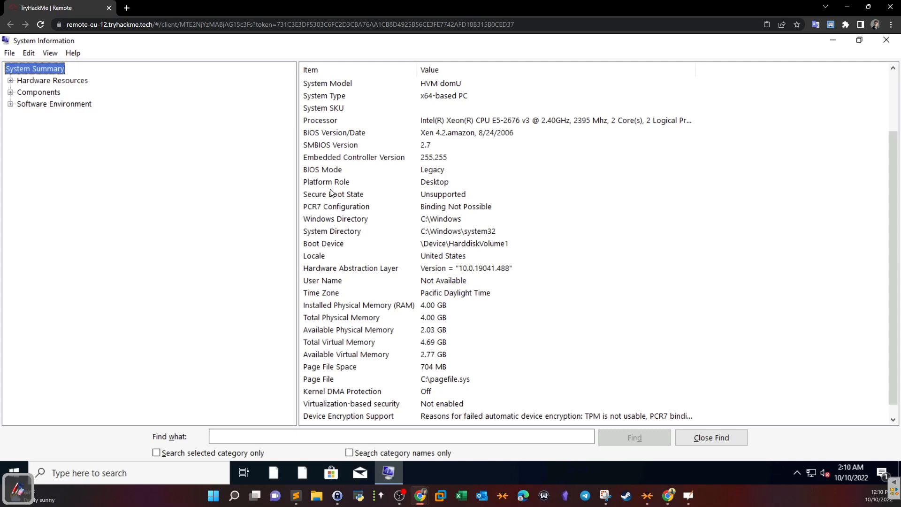
# Examine the BIOS Mode and Secure Boot State entries in the System Summary, and close System Information
pyautogui.click(332, 171)
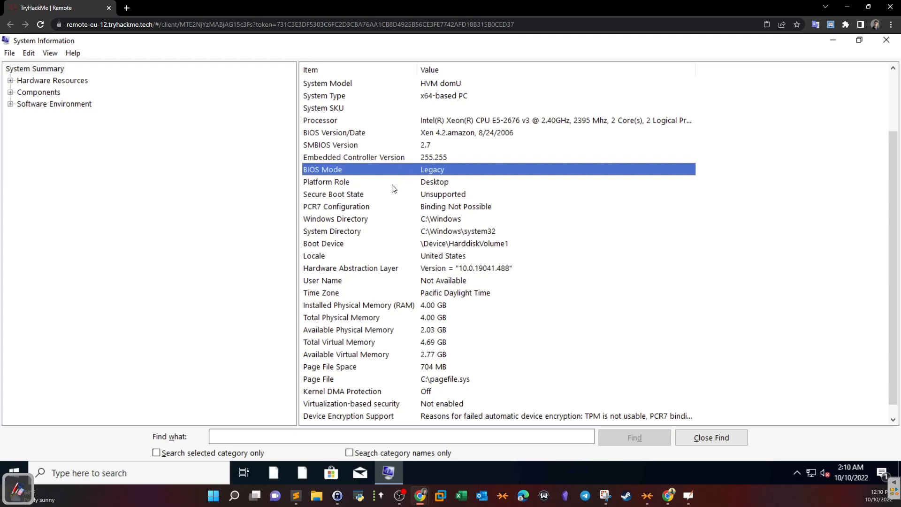
pyautogui.click(359, 195)
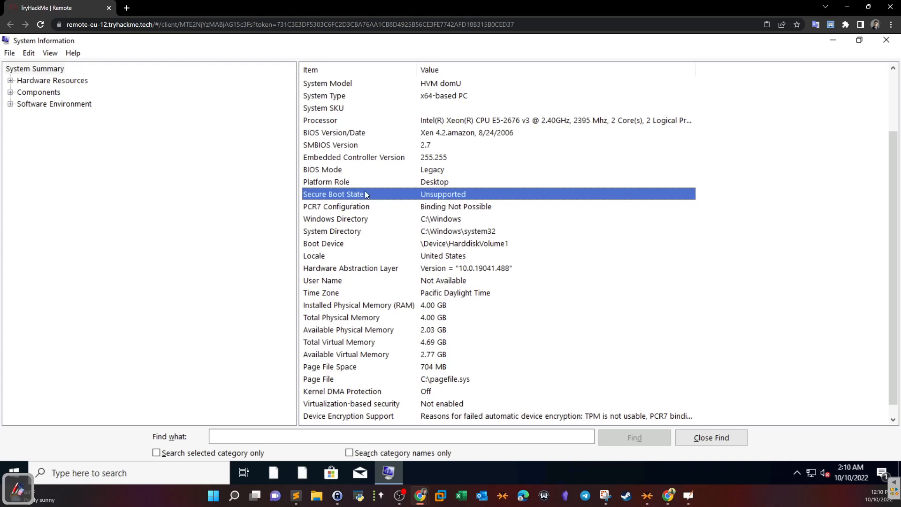
pyautogui.click(410, 172)
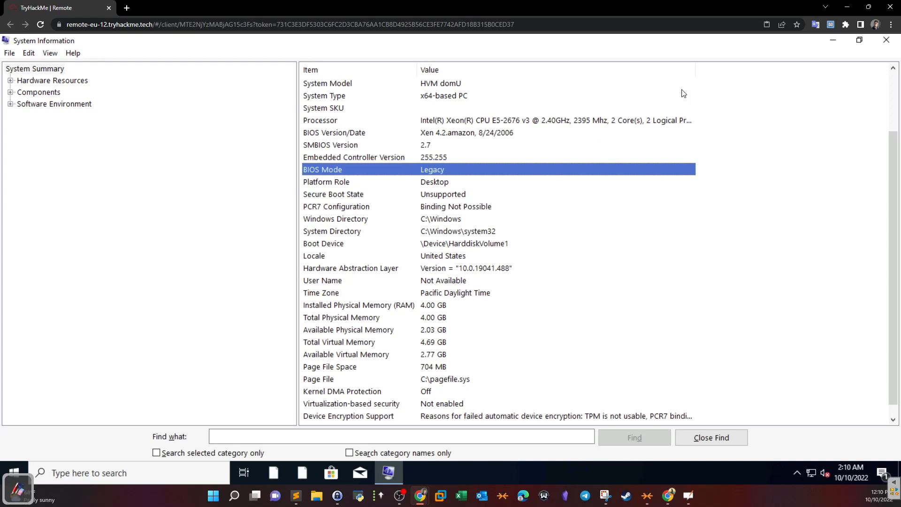
pyautogui.click(887, 42)
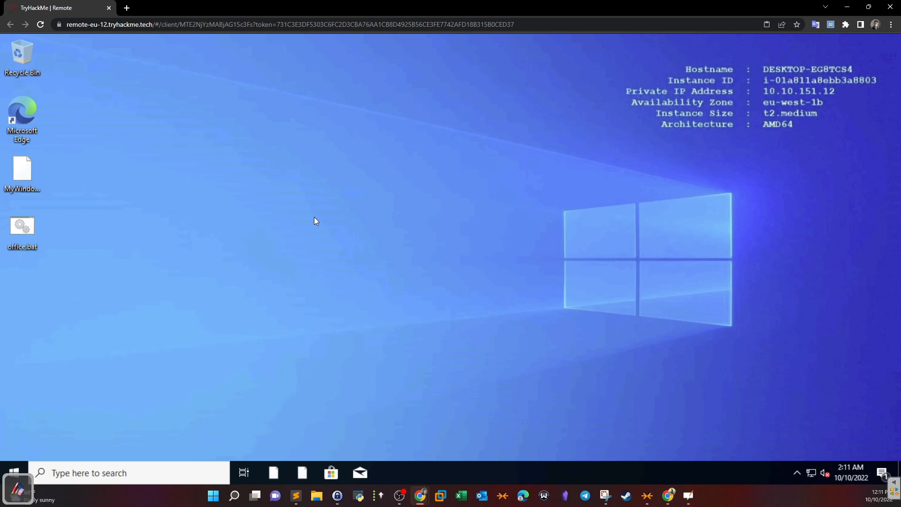
# Open the Backup page under Update & Security in Settings, look at adding a File History drive and the backup options, and close Settings
pyautogui.click(15, 472)
pyautogui.click(18, 422)
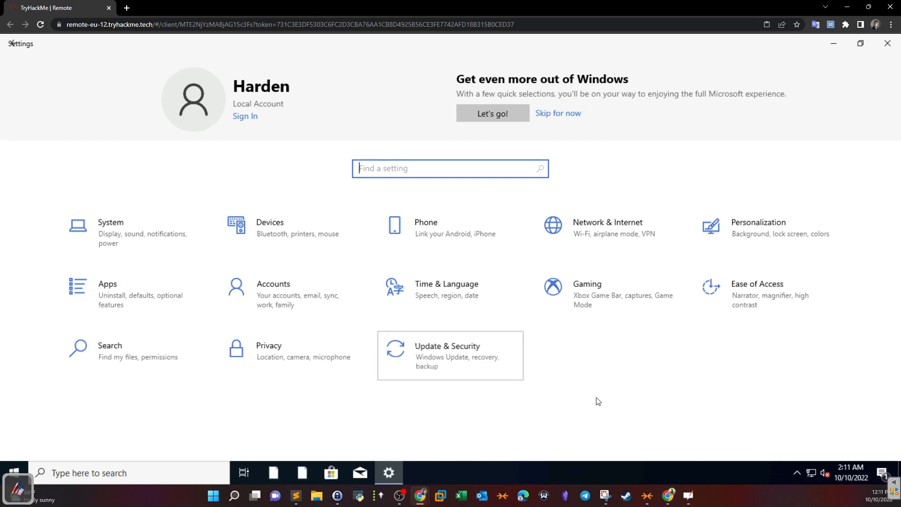
pyautogui.click(467, 367)
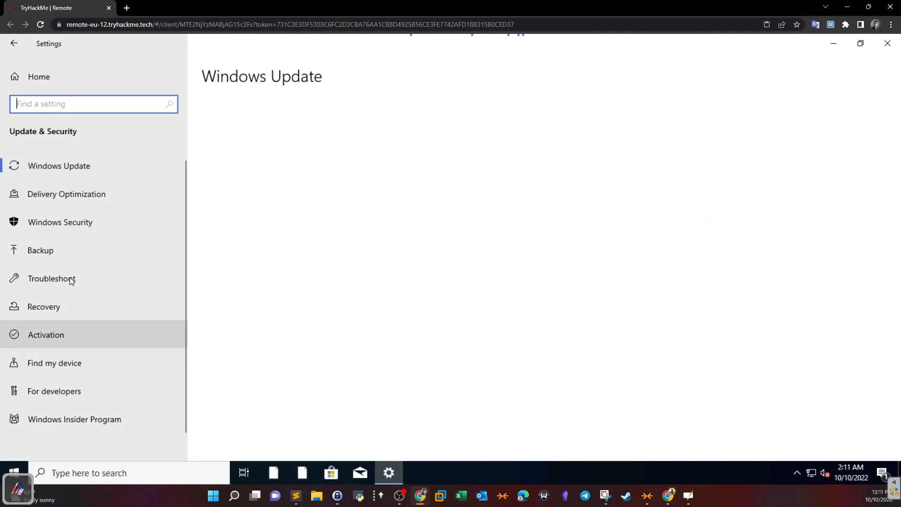
pyautogui.click(68, 254)
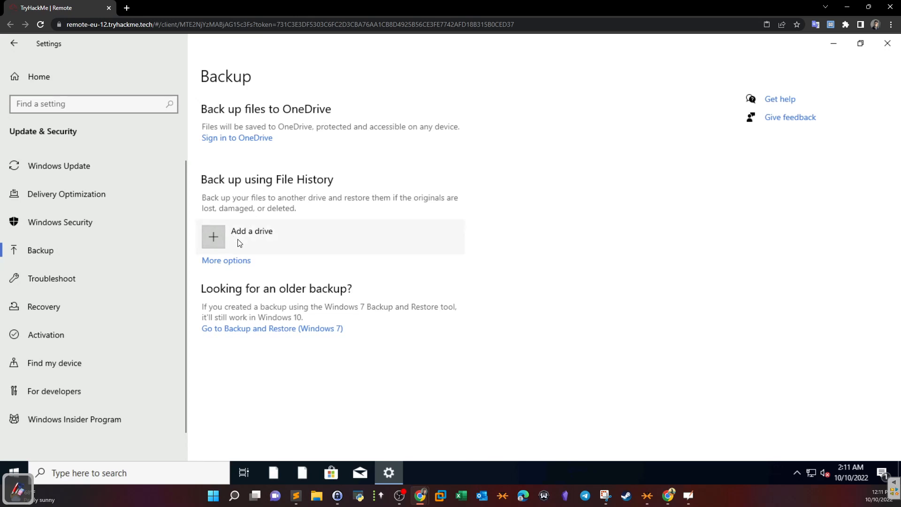
pyautogui.click(216, 237)
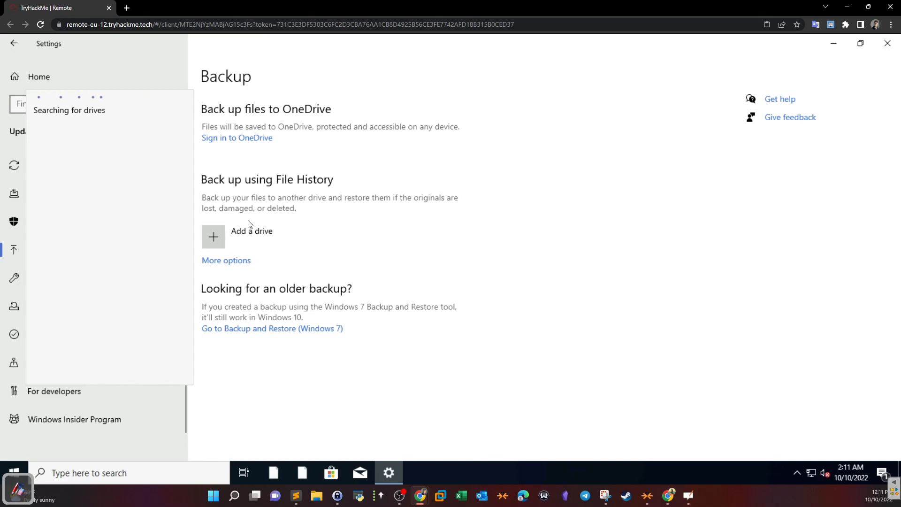
pyautogui.click(247, 261)
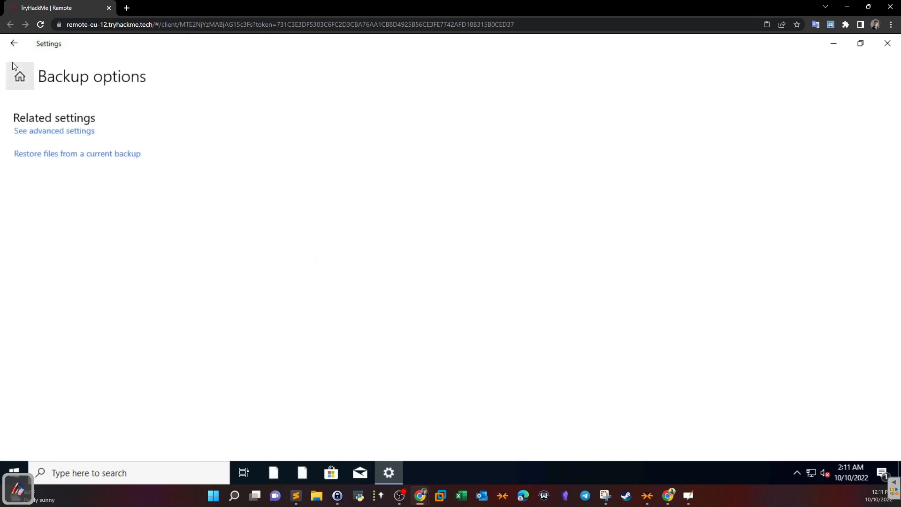
pyautogui.click(14, 43)
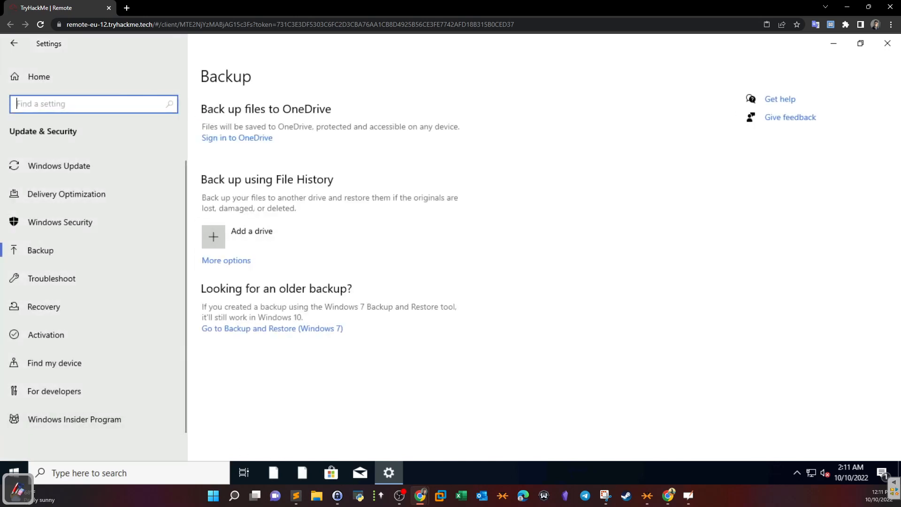
pyautogui.click(888, 43)
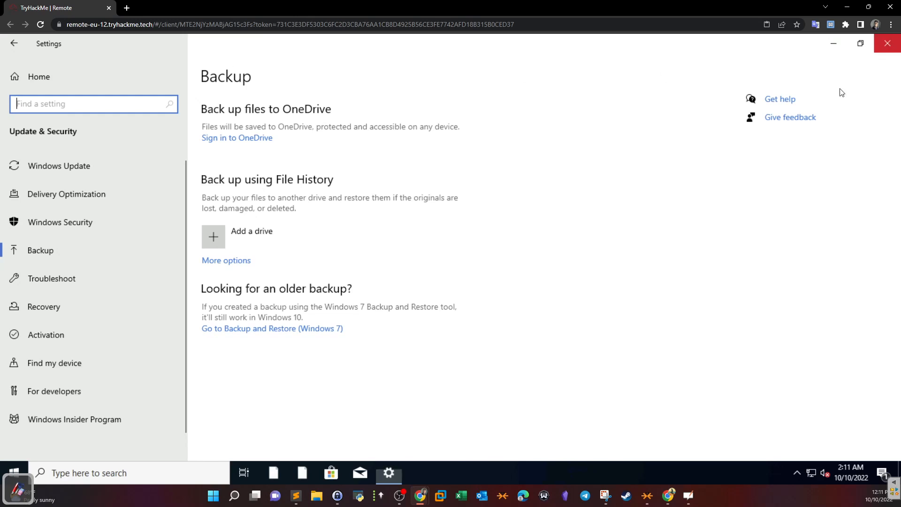
# Bring the TryHackMe room window forward, maximize it, and read the question about the last six digits of the BitLocker recovery key
pyautogui.moveTo(747, 129); pyautogui.dragTo(571, 129)
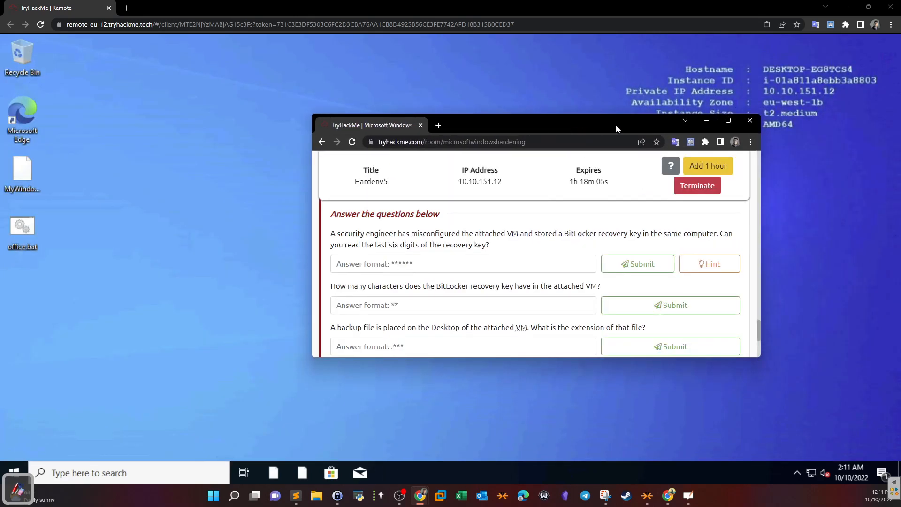
pyautogui.doubleClick(617, 126)
pyautogui.moveTo(244, 214); pyautogui.dragTo(558, 216)
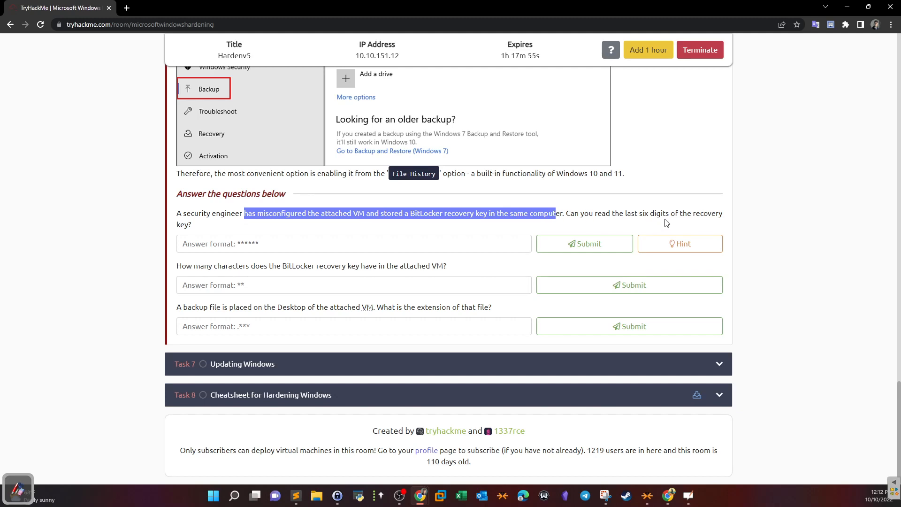
pyautogui.click(275, 237)
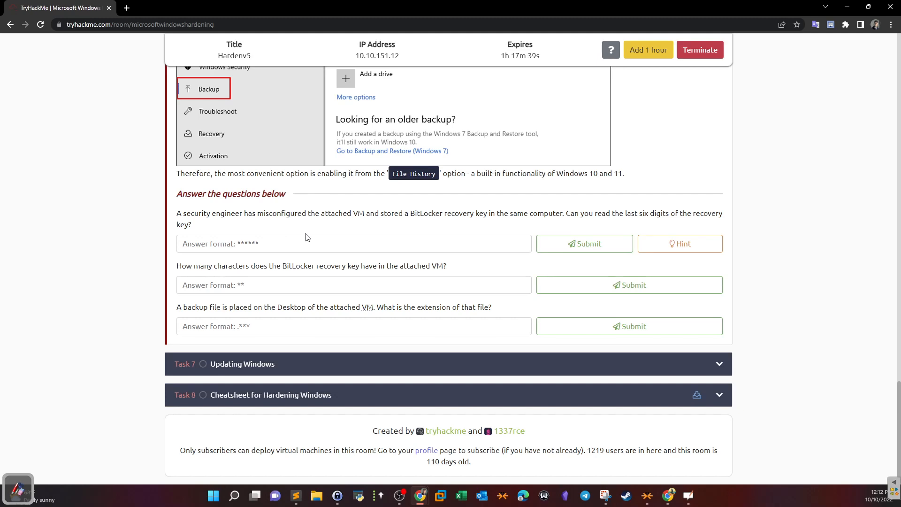
pyautogui.moveTo(420, 214); pyautogui.dragTo(505, 213)
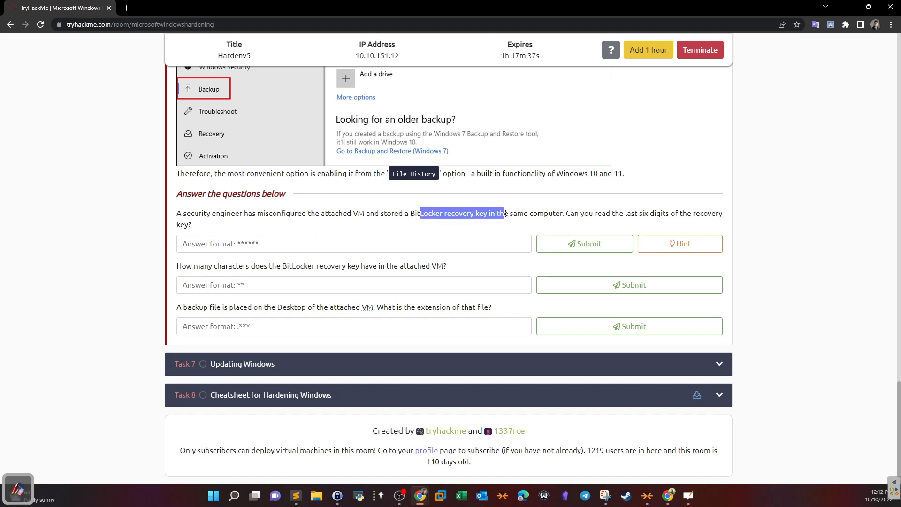
pyautogui.click(501, 234)
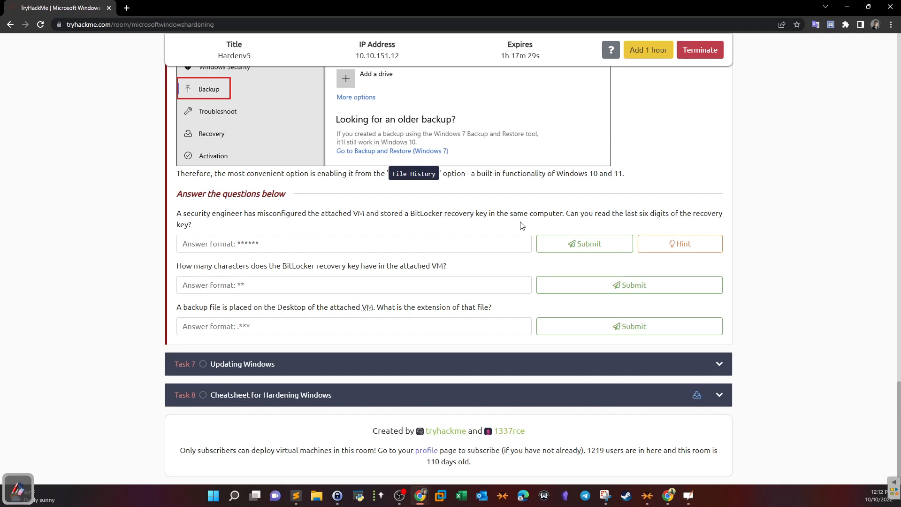
pyautogui.moveTo(638, 213); pyautogui.dragTo(669, 216)
# Switch to the remote machine and open the BitLocker Recovery Key text file from the Documents folder for editing
pyautogui.click(419, 496)
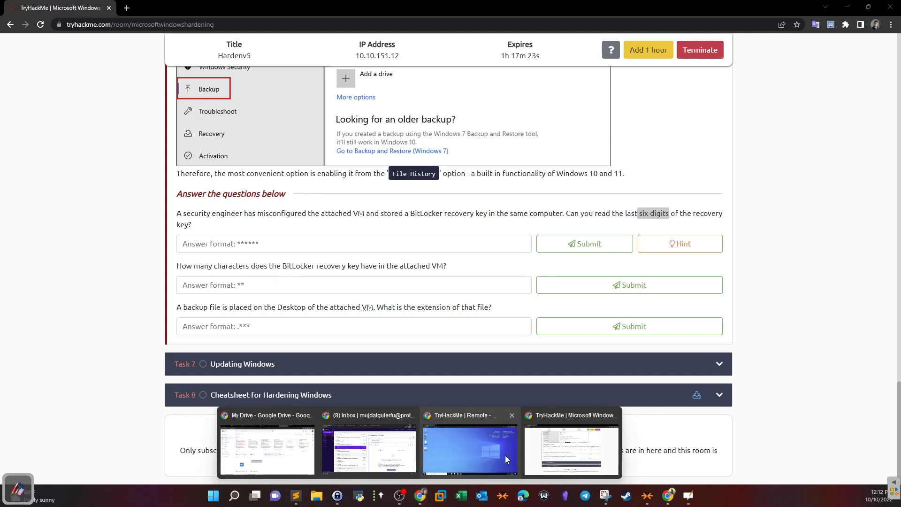
pyautogui.click(484, 457)
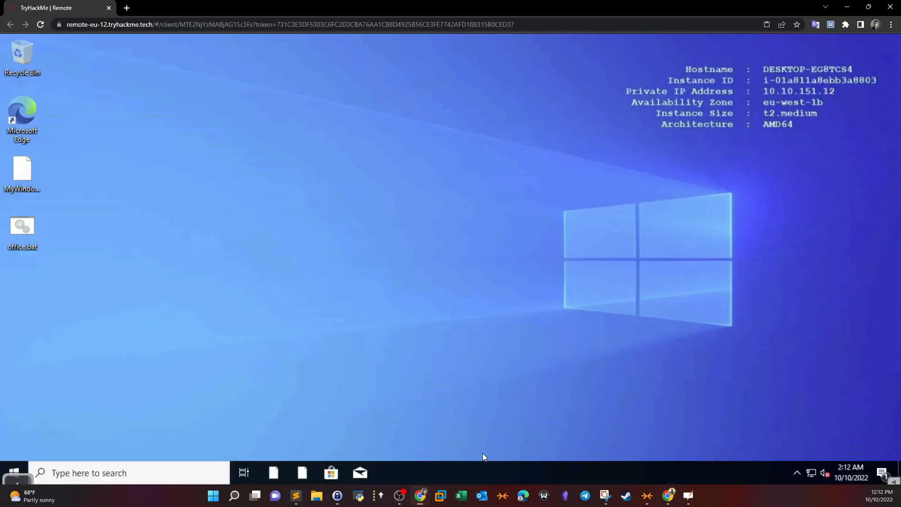
pyautogui.click(14, 472)
pyautogui.click(21, 362)
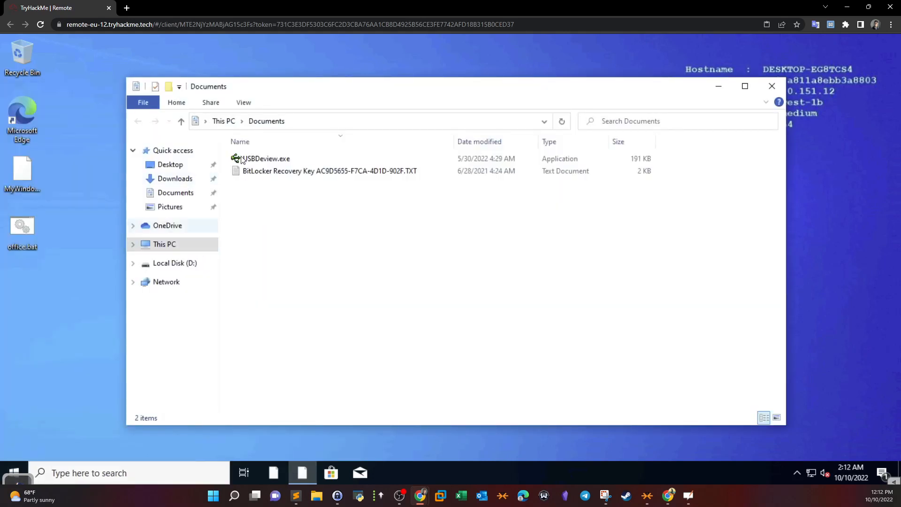
pyautogui.click(176, 192)
pyautogui.click(304, 173)
pyautogui.rightClick(303, 171)
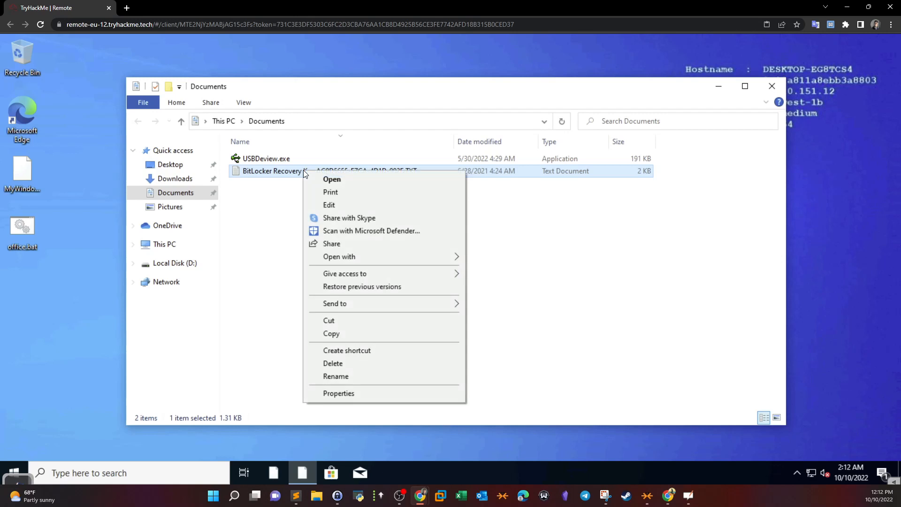
pyautogui.click(329, 205)
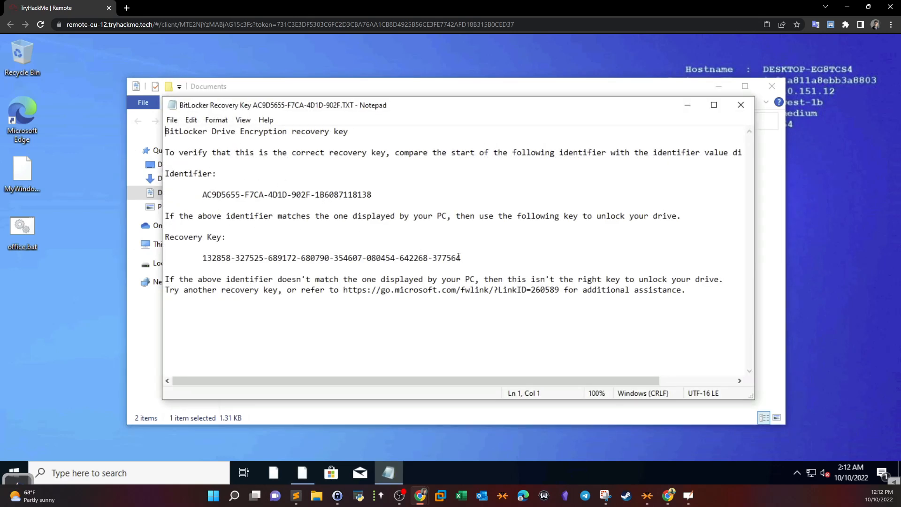
# Copy the last six digits of the recovery key and submit them as the answer to the first BitLocker question in the TryHackMe room
pyautogui.moveTo(460, 258); pyautogui.dragTo(432, 257)
pyautogui.rightClick(437, 259)
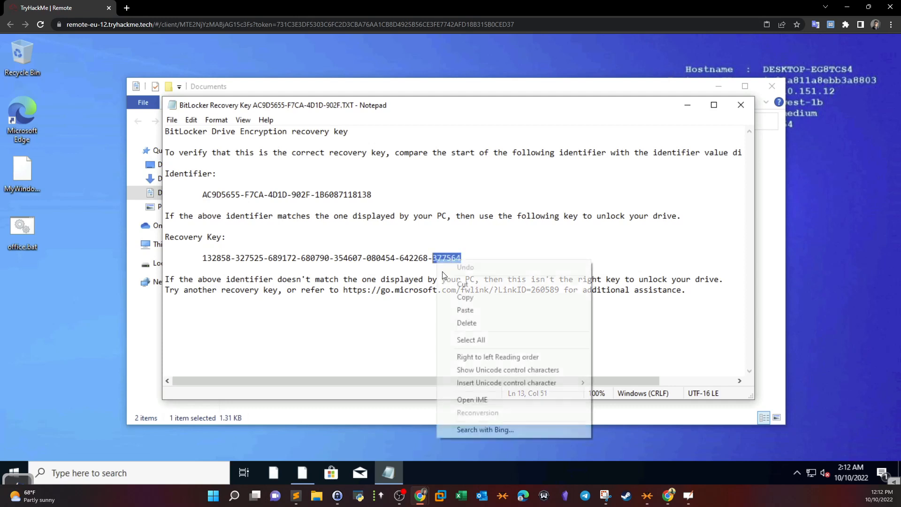
pyautogui.click(452, 296)
pyautogui.moveTo(420, 495)
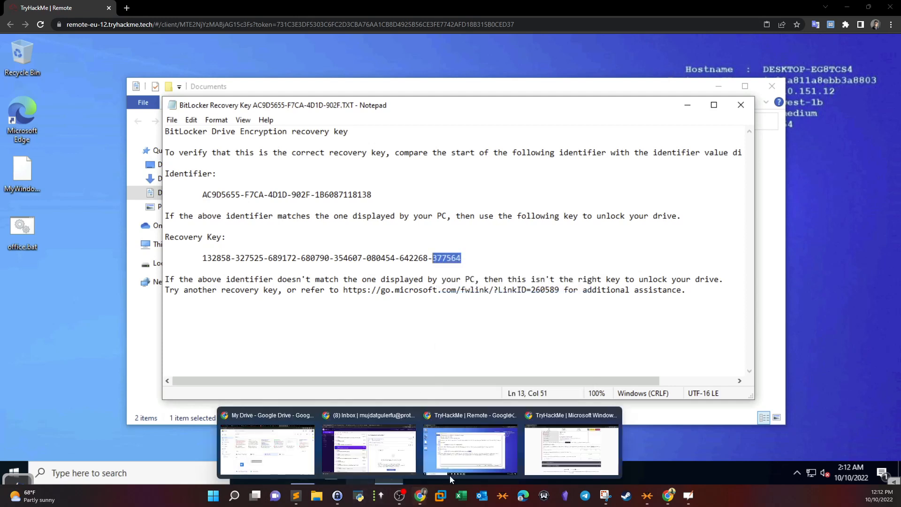
pyautogui.click(554, 466)
pyautogui.rightClick(309, 246)
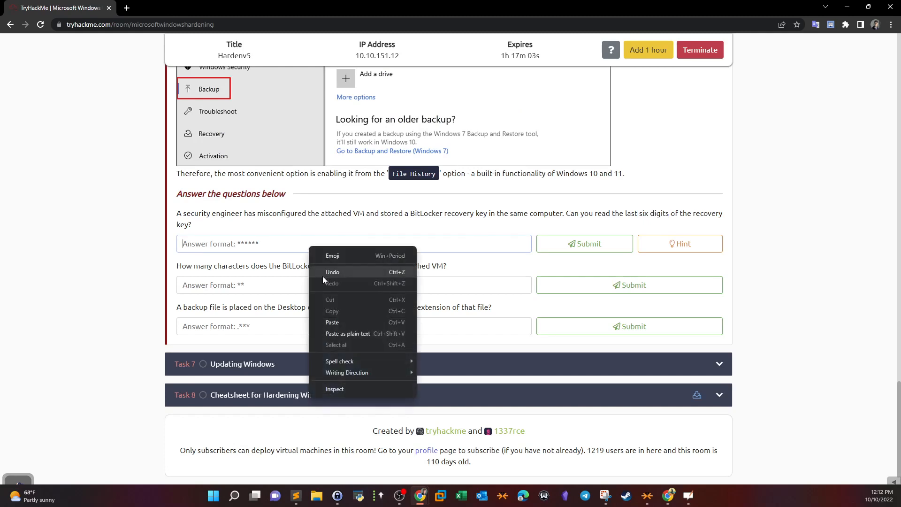
pyautogui.click(325, 322)
pyautogui.click(584, 244)
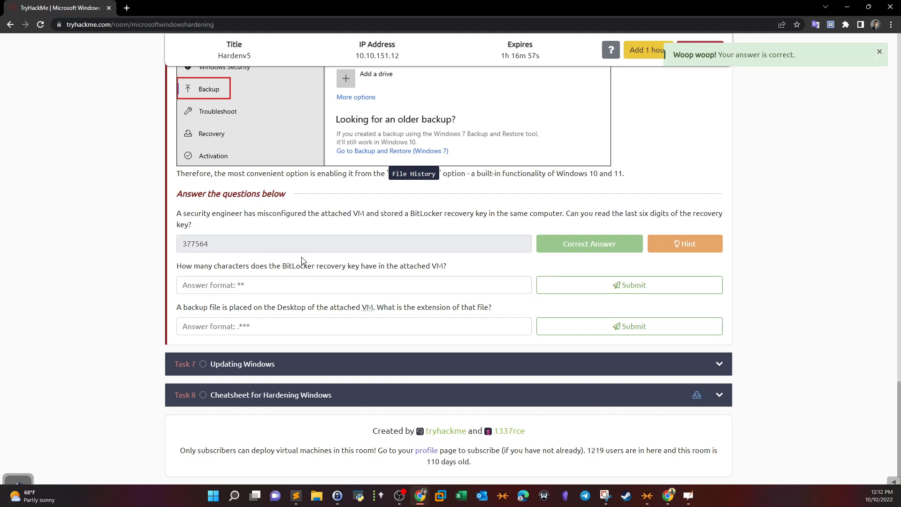
# Check the recovery key's length in the remote machine's file and submit 48 as the answer to the character-count question
pyautogui.moveTo(241, 266); pyautogui.dragTo(228, 266)
pyautogui.click(420, 495)
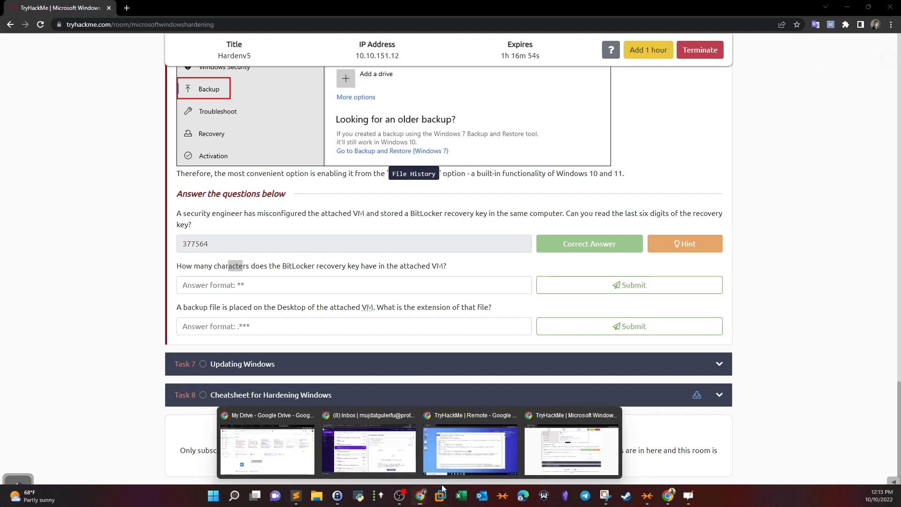
pyautogui.click(487, 455)
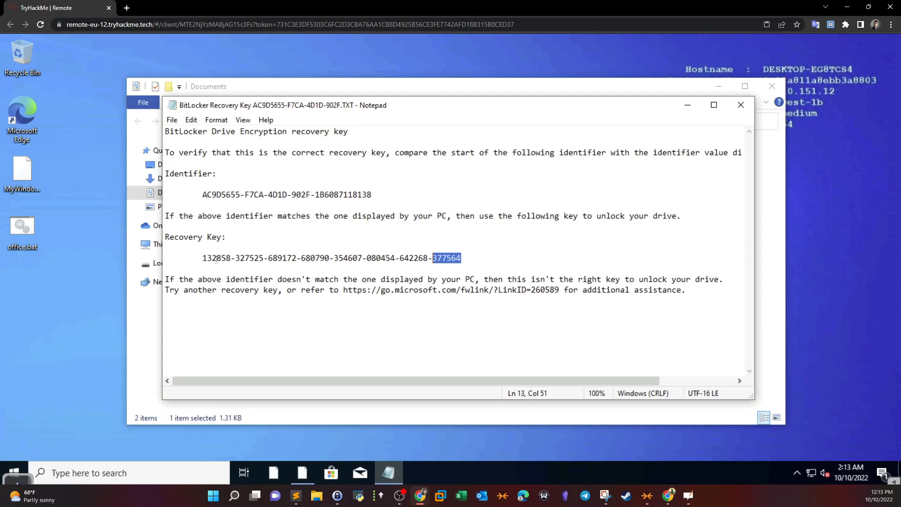
pyautogui.click(421, 495)
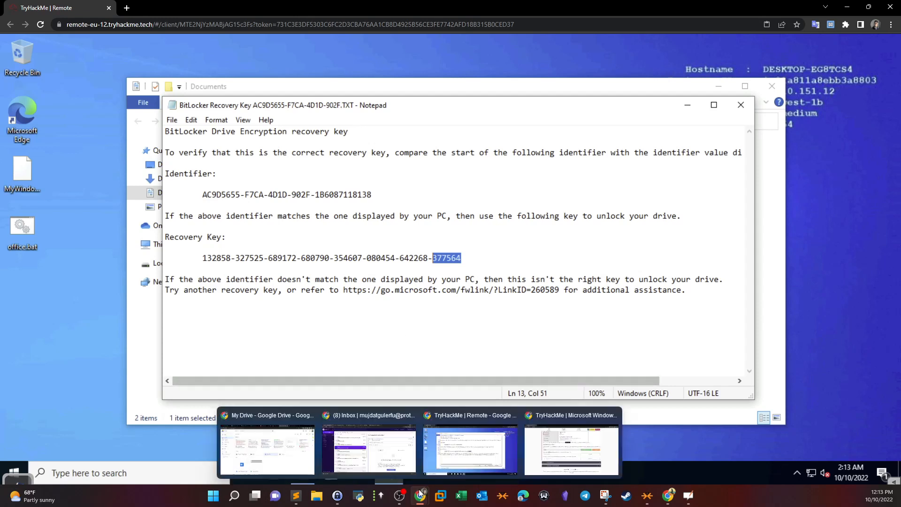
pyautogui.click(545, 448)
pyautogui.click(262, 285)
pyautogui.write('48')
pyautogui.press('Return')
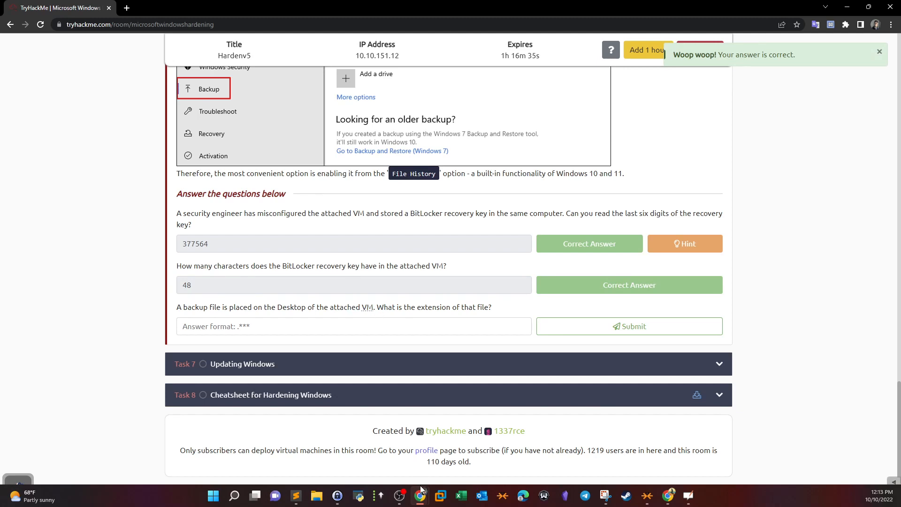
# Check the full name of the backup file on the remote desktop and try submitting "bkf" as the file extension answer
pyautogui.moveTo(441, 494)
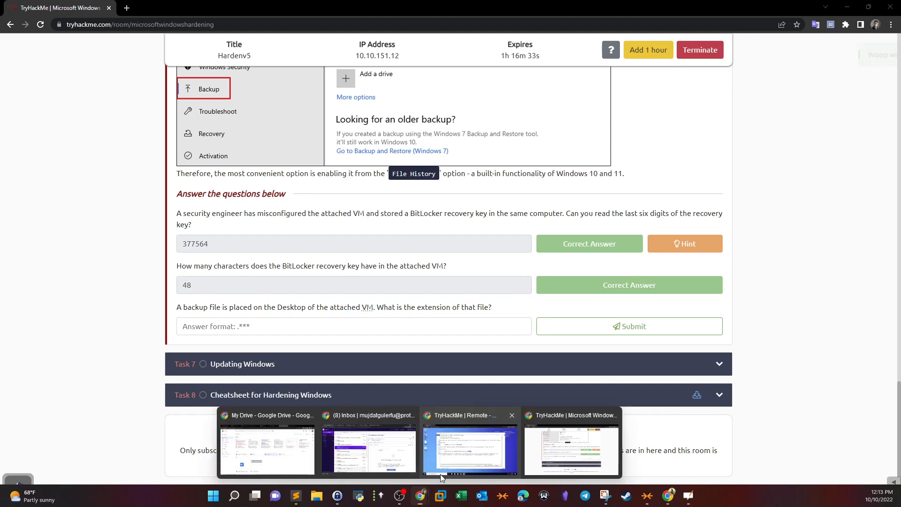
pyautogui.click(454, 439)
pyautogui.click(21, 181)
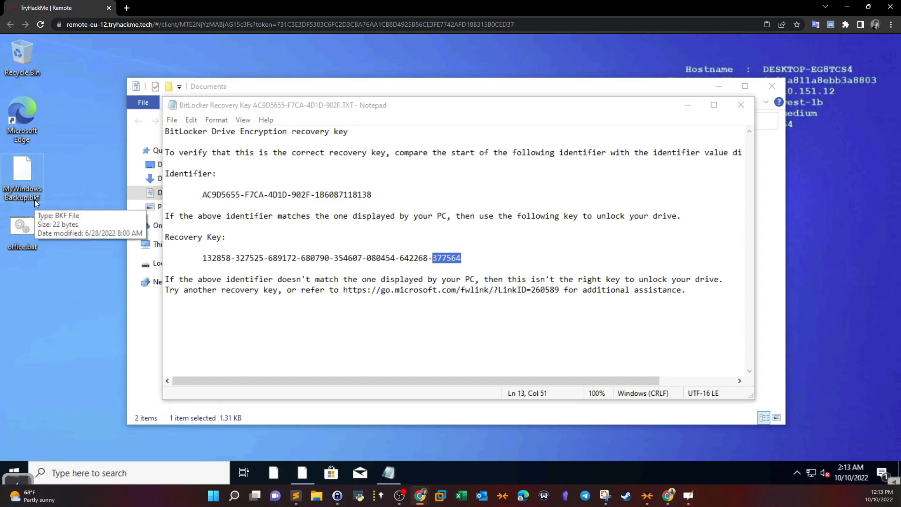
pyautogui.moveTo(421, 496)
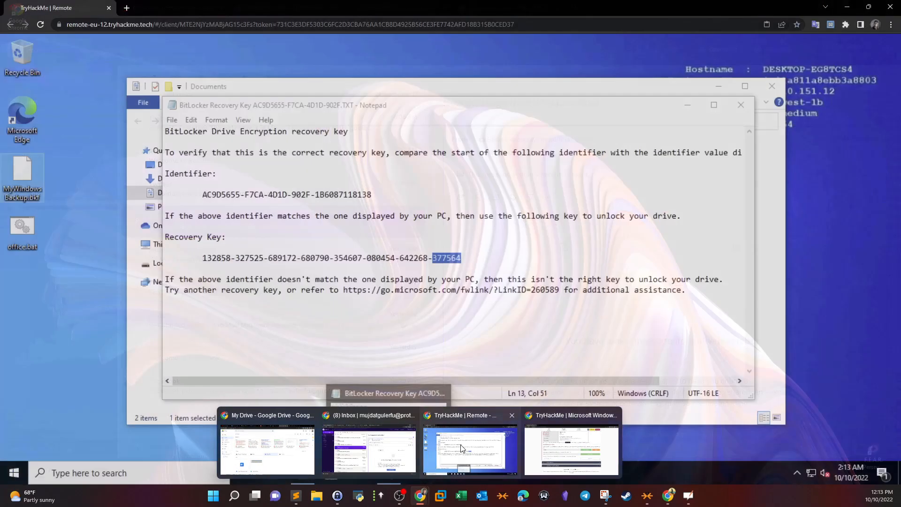
pyautogui.click(571, 446)
pyautogui.click(213, 324)
pyautogui.write('bkf')
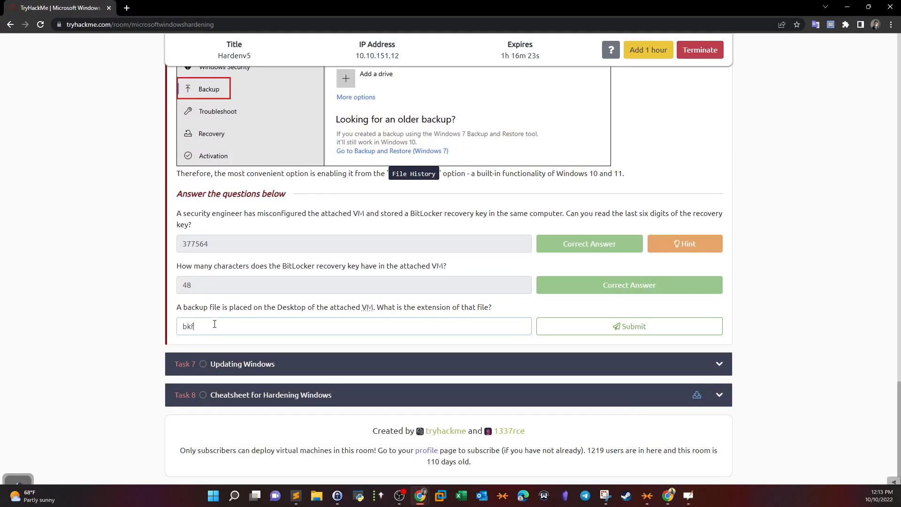
pyautogui.click(690, 325)
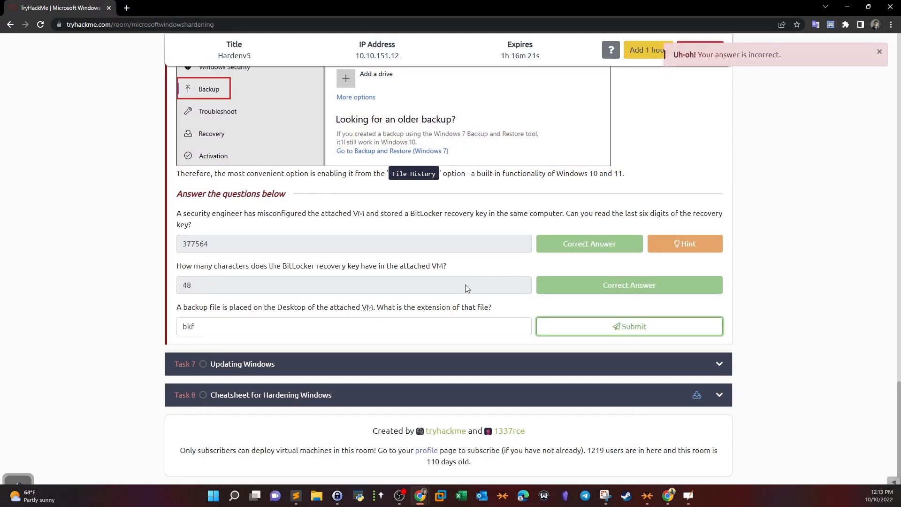
pyautogui.moveTo(421, 495)
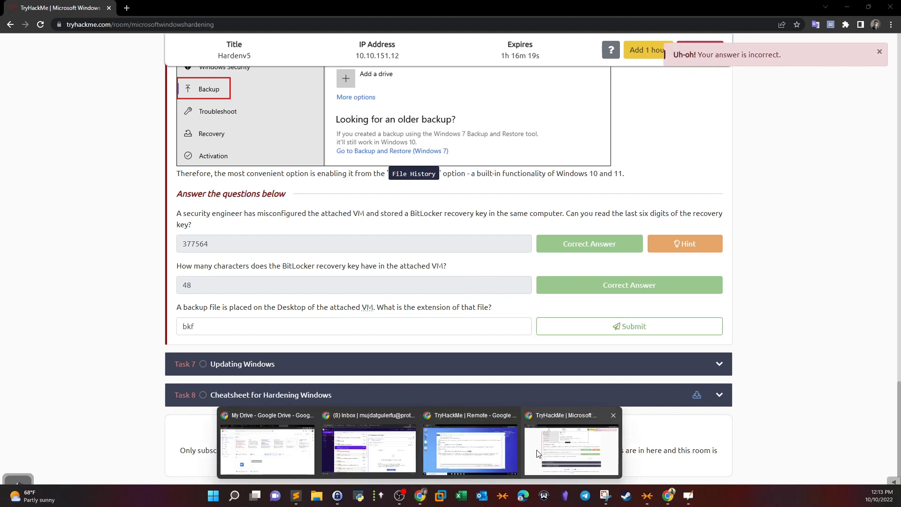
# Switch to the remote machine and open the properties of MyWindowsBackup.bkf on its desktop to check the file type
pyautogui.click(477, 453)
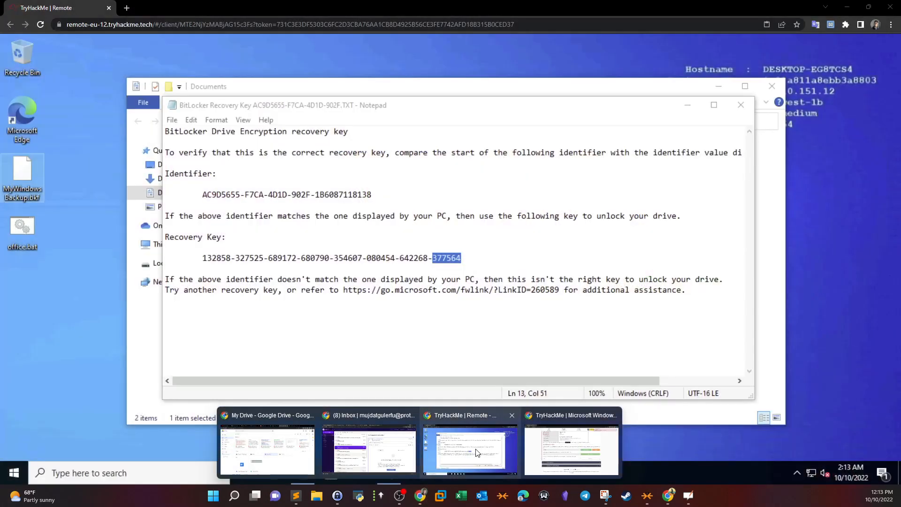
pyautogui.rightClick(21, 165)
pyautogui.click(54, 348)
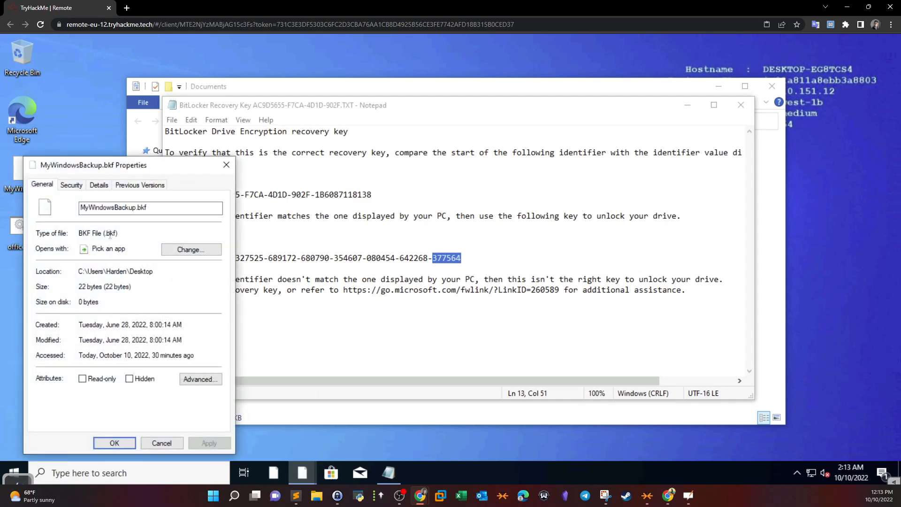
# Return to the TryHackMe room and submit ".bkf" as the answer to the backup file extension question
pyautogui.moveTo(420, 496)
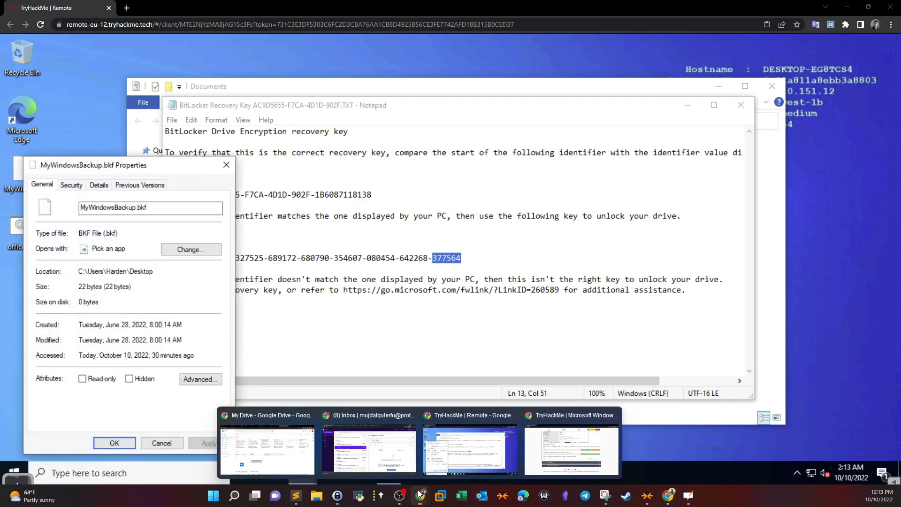
pyautogui.click(544, 467)
pyautogui.click(188, 323)
pyautogui.press('BackSpace')
pyautogui.press('BackSpace')
pyautogui.press('BackSpace')
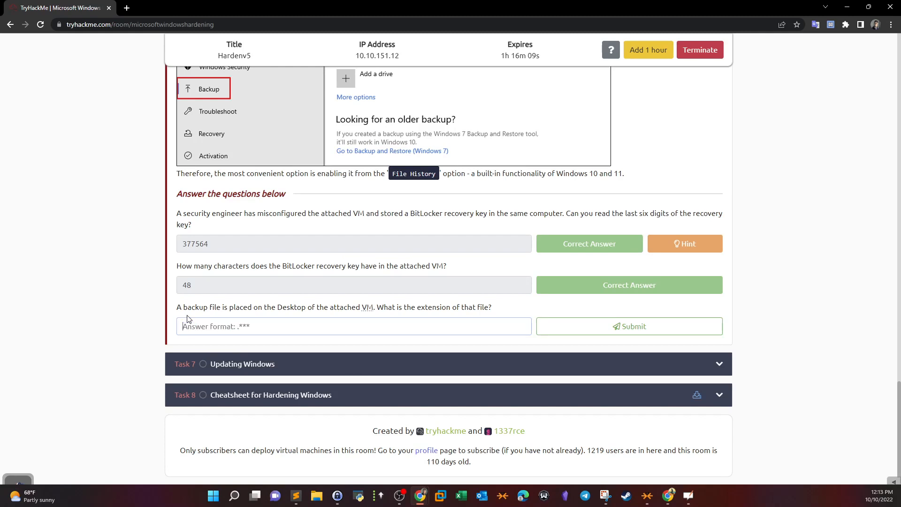
pyautogui.write('.bkf')
pyautogui.click(719, 326)
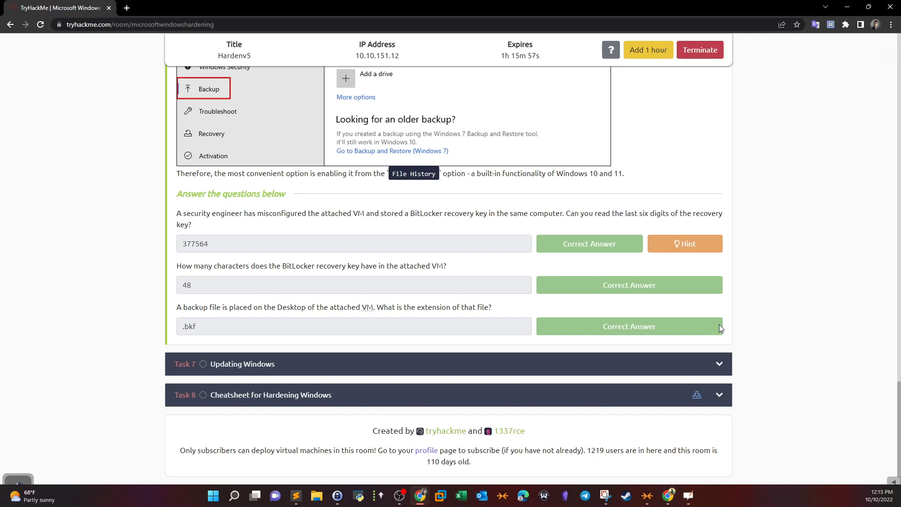
# Expand Task 7, Updating Windows, down to its question and search the web for "CVE database" in a new browser tab
pyautogui.click(686, 368)
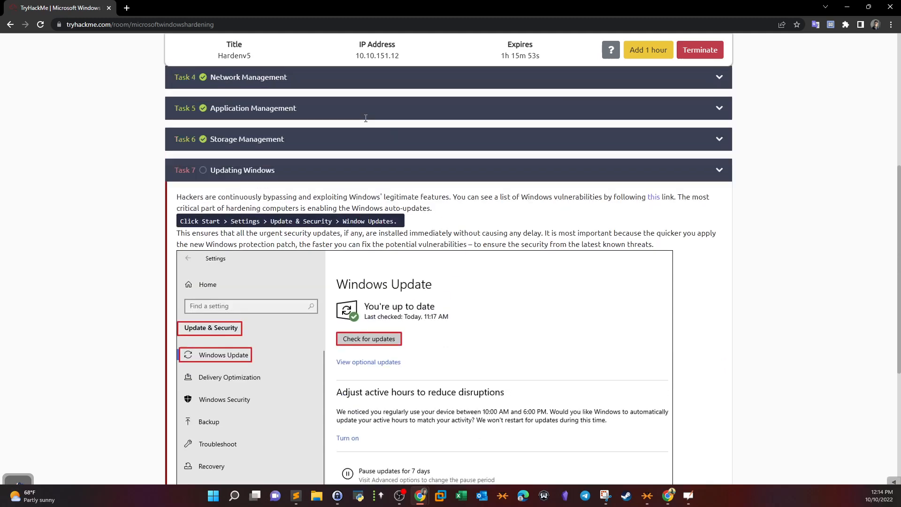
pyautogui.scroll(-7, 353, 92)
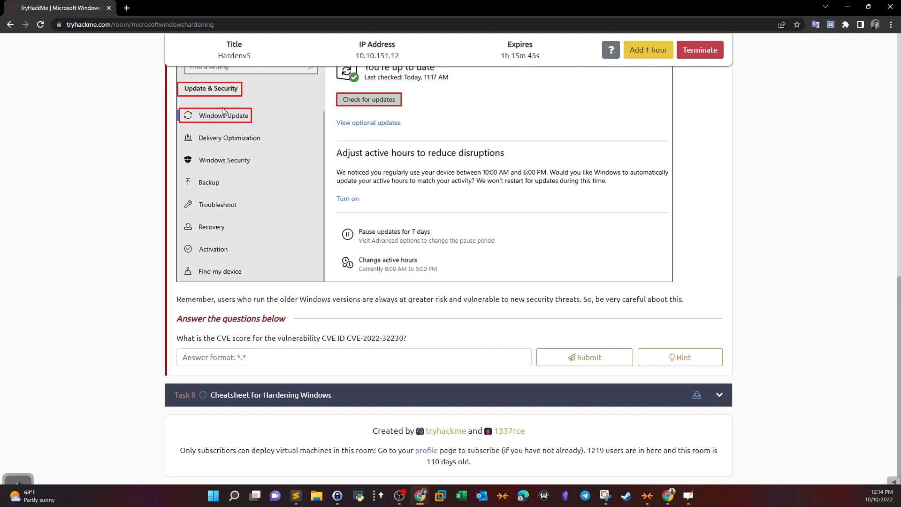
pyautogui.click(127, 8)
pyautogui.write('CVE database')
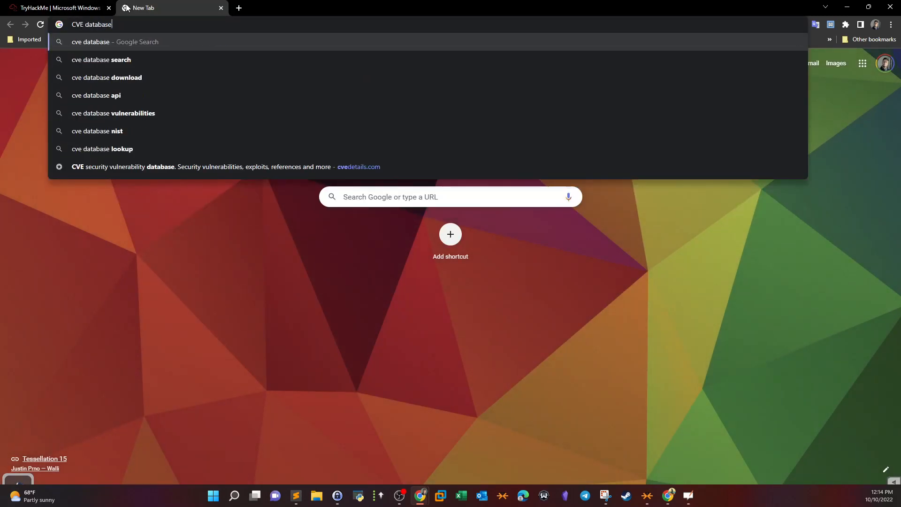
pyautogui.press('Return')
# Copy CVE-2022-32230 from the Task 7 question and search the CVE List for it on the MITRE site
pyautogui.click(89, 6)
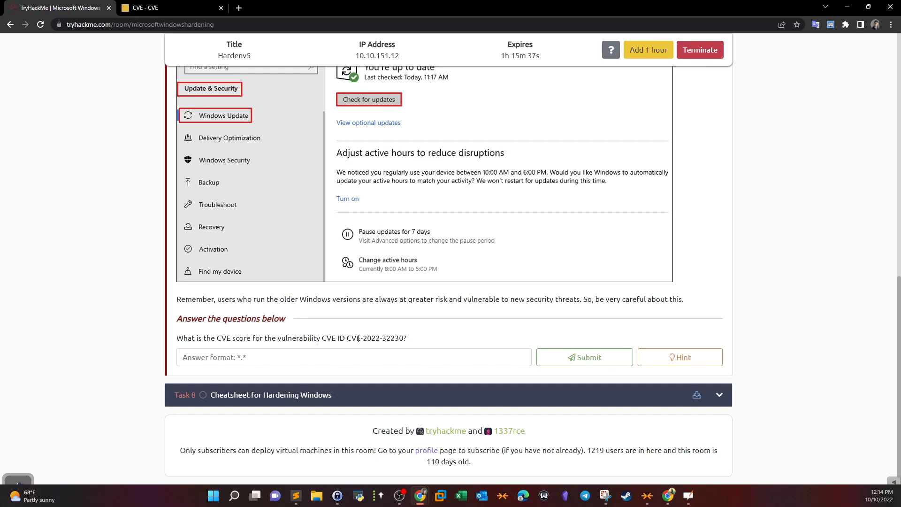
pyautogui.moveTo(351, 338); pyautogui.dragTo(405, 339)
pyautogui.hotkey('ctrl', 'c')
pyautogui.hotkey('ctrl', 'Tab')
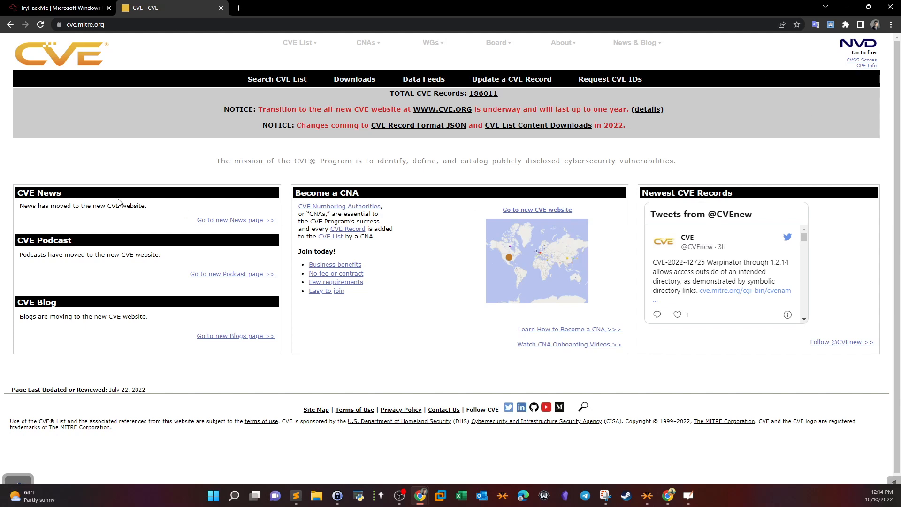
pyautogui.click(292, 83)
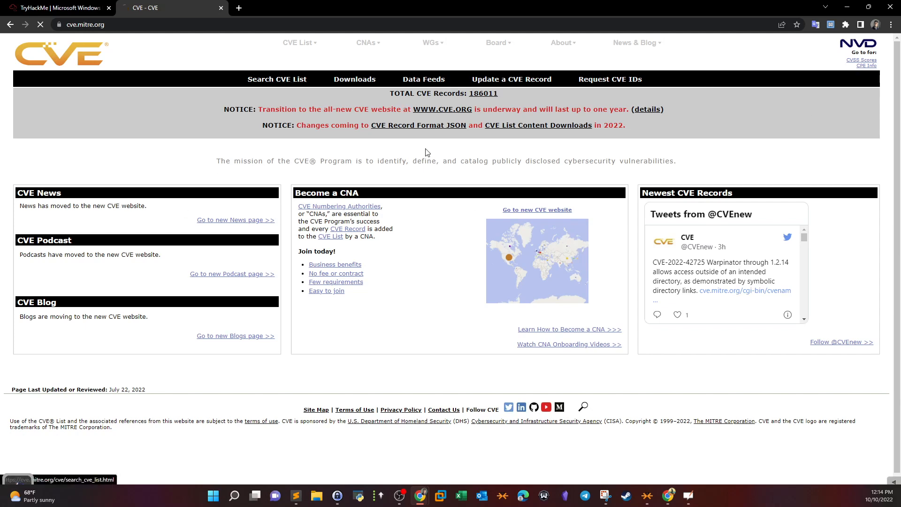
pyautogui.click(177, 219)
pyautogui.hotkey('ctrl', 'v')
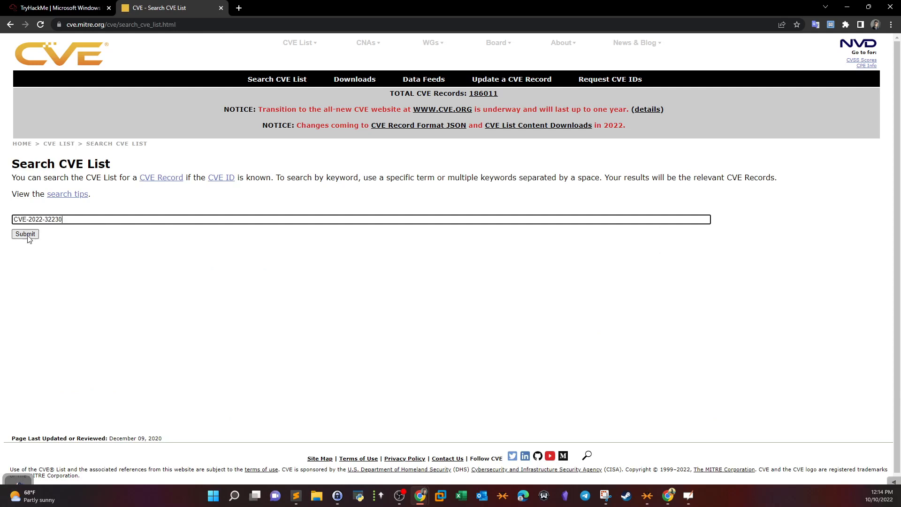
pyautogui.click(25, 234)
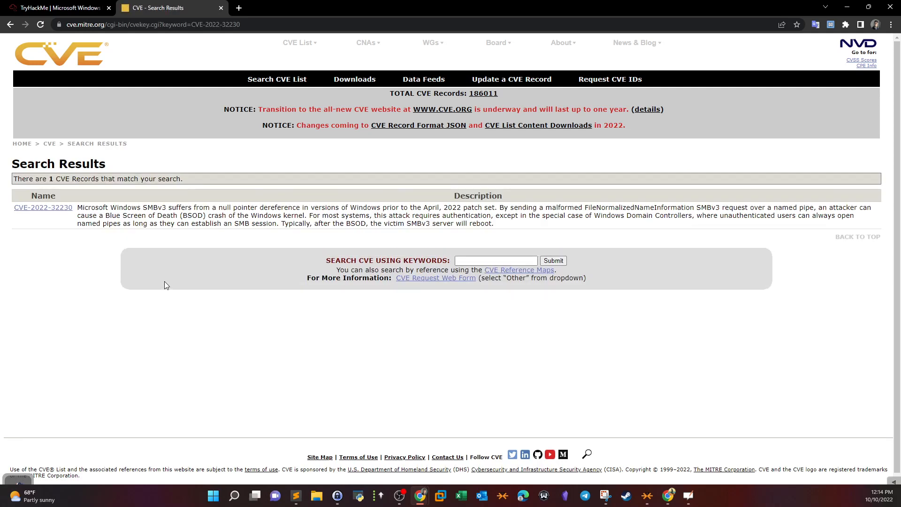
# Open the CVE-2022-32230 record on the MITRE site and read through it for a vulnerability score
pyautogui.click(50, 212)
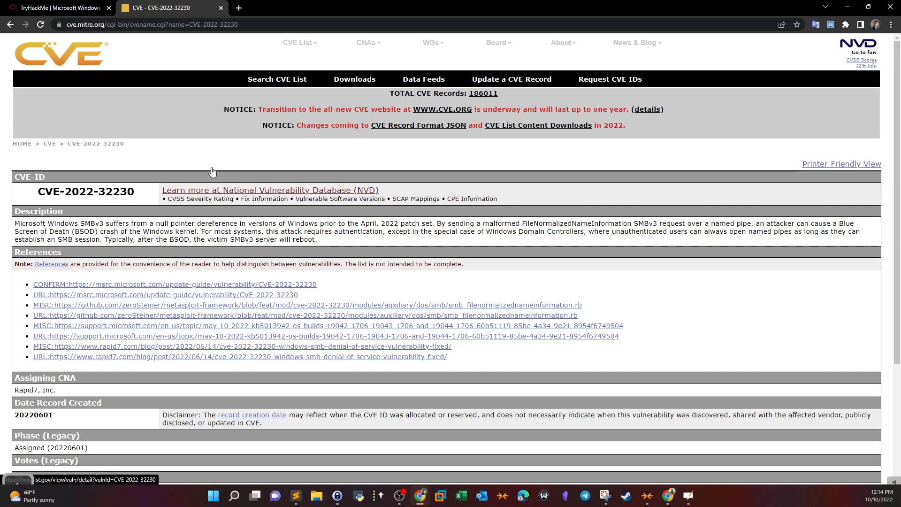
pyautogui.hotkey('ctrl', 'shift', 'Tab')
pyautogui.click(180, 6)
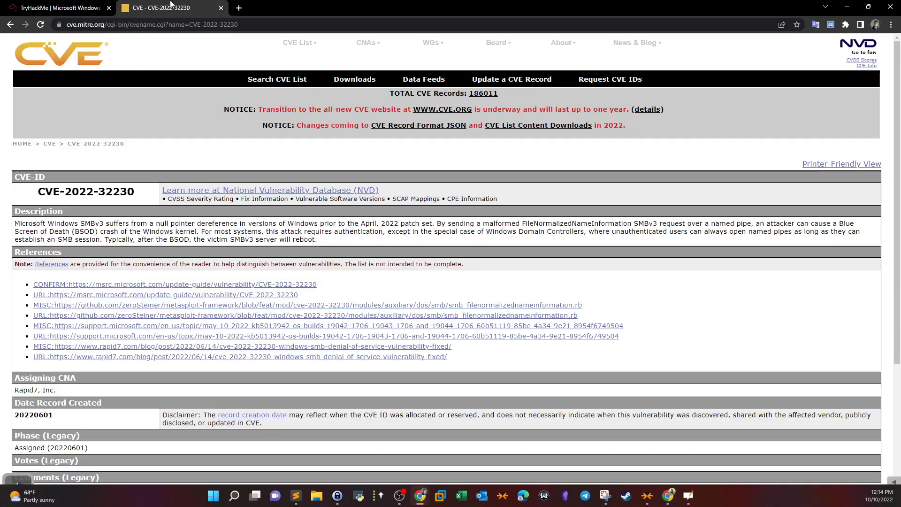
pyautogui.scroll(-2, 181, 222)
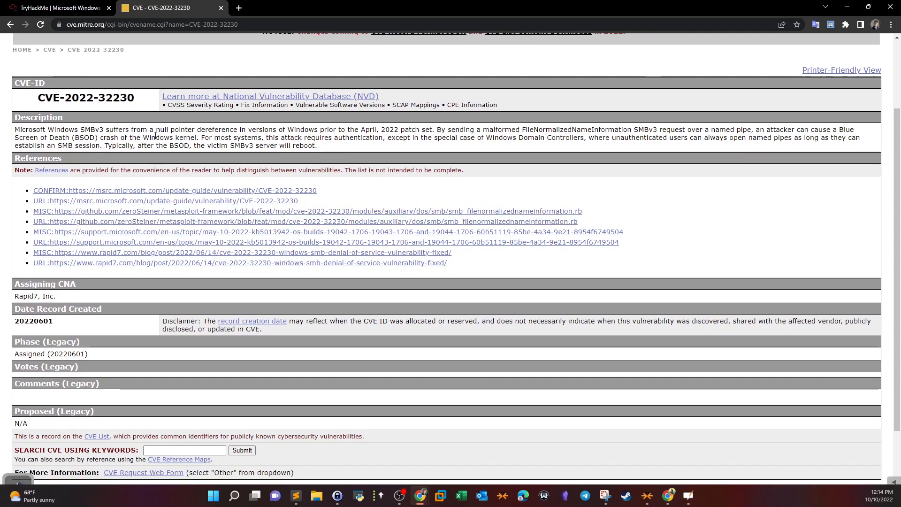
pyautogui.scroll(-1, 135, 202)
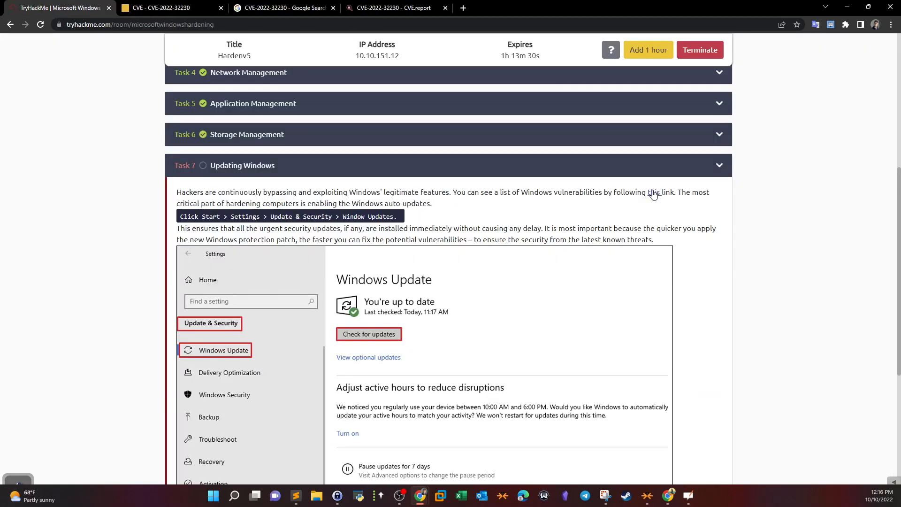
# Open the Windows vulnerabilities list linked in Task 7 and close the MITRE record and Google search tabs
pyautogui.click(652, 196)
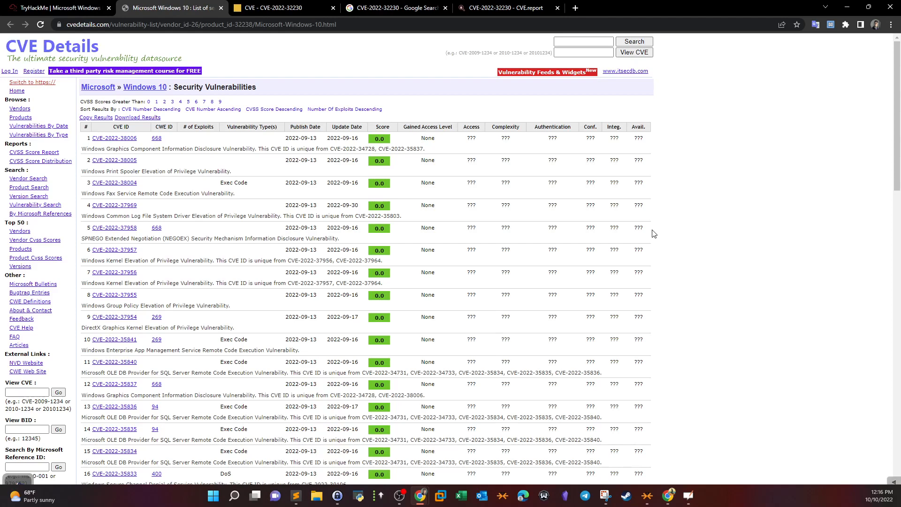
pyautogui.click(333, 8)
pyautogui.click(333, 8)
# Copy CVE-2022-32230 from the room's question again and run a keyword search for it on CVE Details
pyautogui.click(51, 8)
pyautogui.scroll(-5, 342, 223)
pyautogui.scroll(-1, 343, 223)
pyautogui.moveTo(350, 339); pyautogui.dragTo(406, 338)
pyautogui.hotkey('ctrl', 'c')
pyautogui.click(199, 5)
pyautogui.click(577, 42)
pyautogui.hotkey('ctrl', 'v')
pyautogui.click(618, 42)
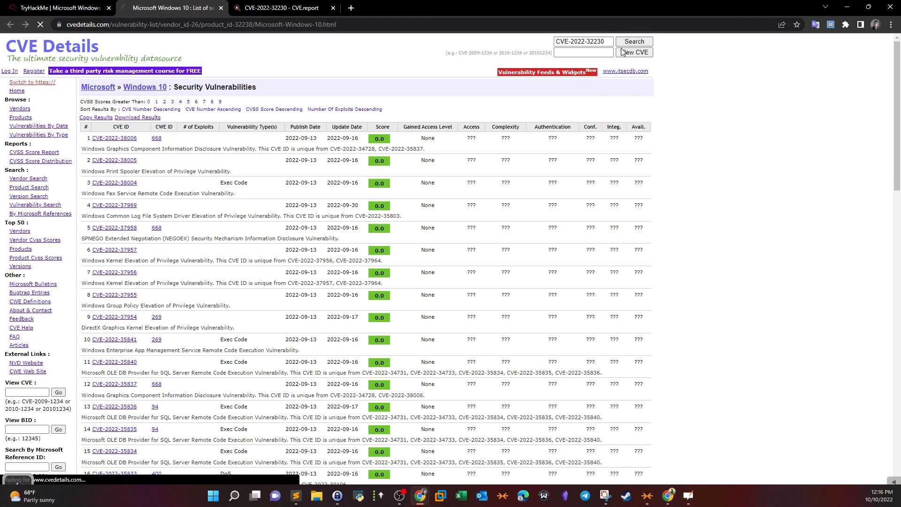
# Go back to the CVE Details vulnerability list and look up CVE-2022-32230 by its CVE ID to check the CVSS score
pyautogui.hotkey('alt', 'Left')
pyautogui.click(583, 52)
pyautogui.hotkey('ctrl', 'v')
pyautogui.click(634, 52)
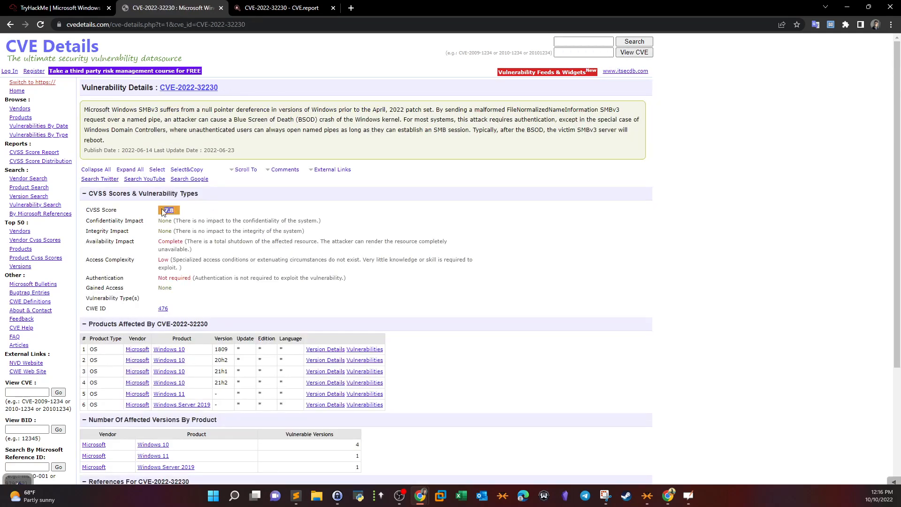
pyautogui.scroll(-2, 175, 301)
# Return to the TryHackMe room and submit 7.8 as the CVE score for CVE-2022-32230
pyautogui.hotkey('ctrl', '1')
pyautogui.click(308, 359)
pyautogui.click(309, 357)
pyautogui.write('7.8')
pyautogui.click(606, 355)
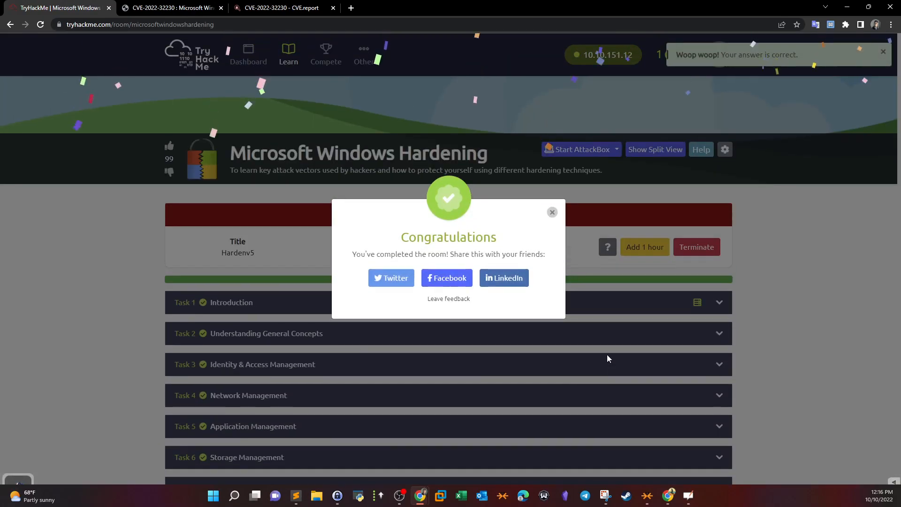
# Dismiss the room completion dialog and review the room's task list
pyautogui.click(552, 212)
pyautogui.scroll(-5, 562, 309)
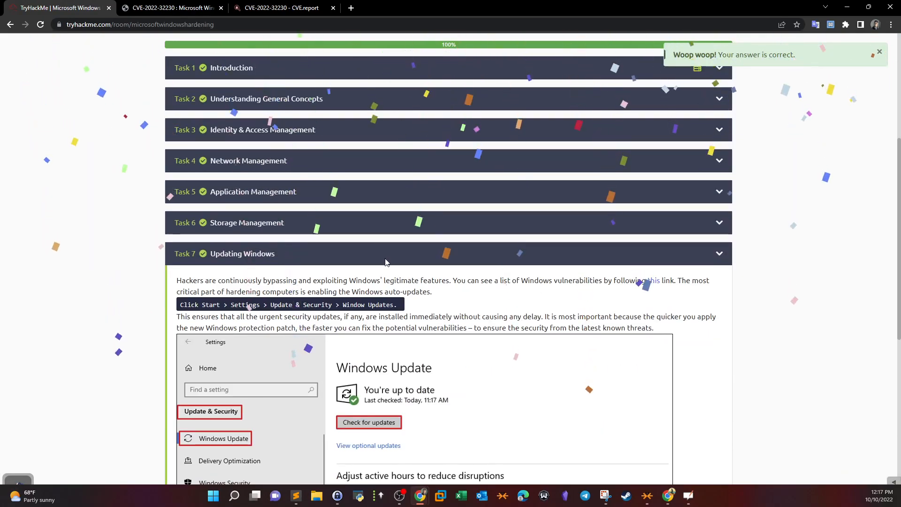
pyautogui.scroll(4, 302, 302)
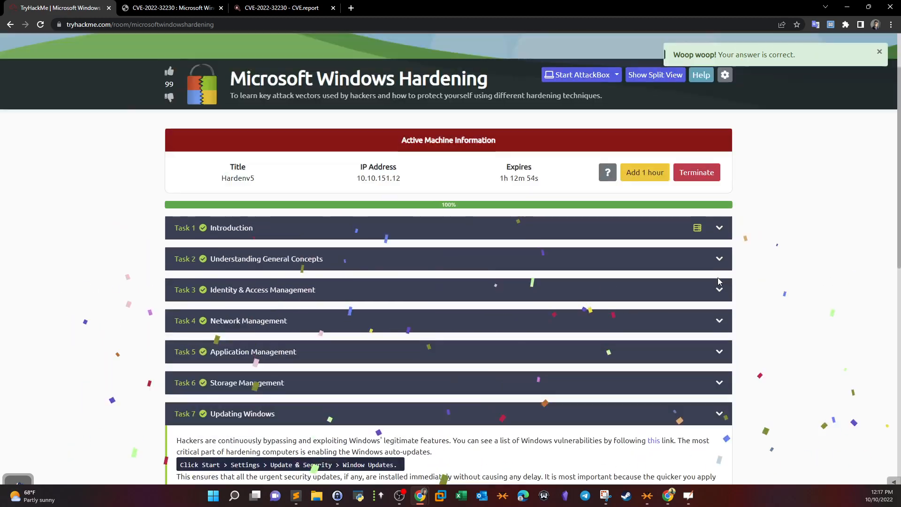